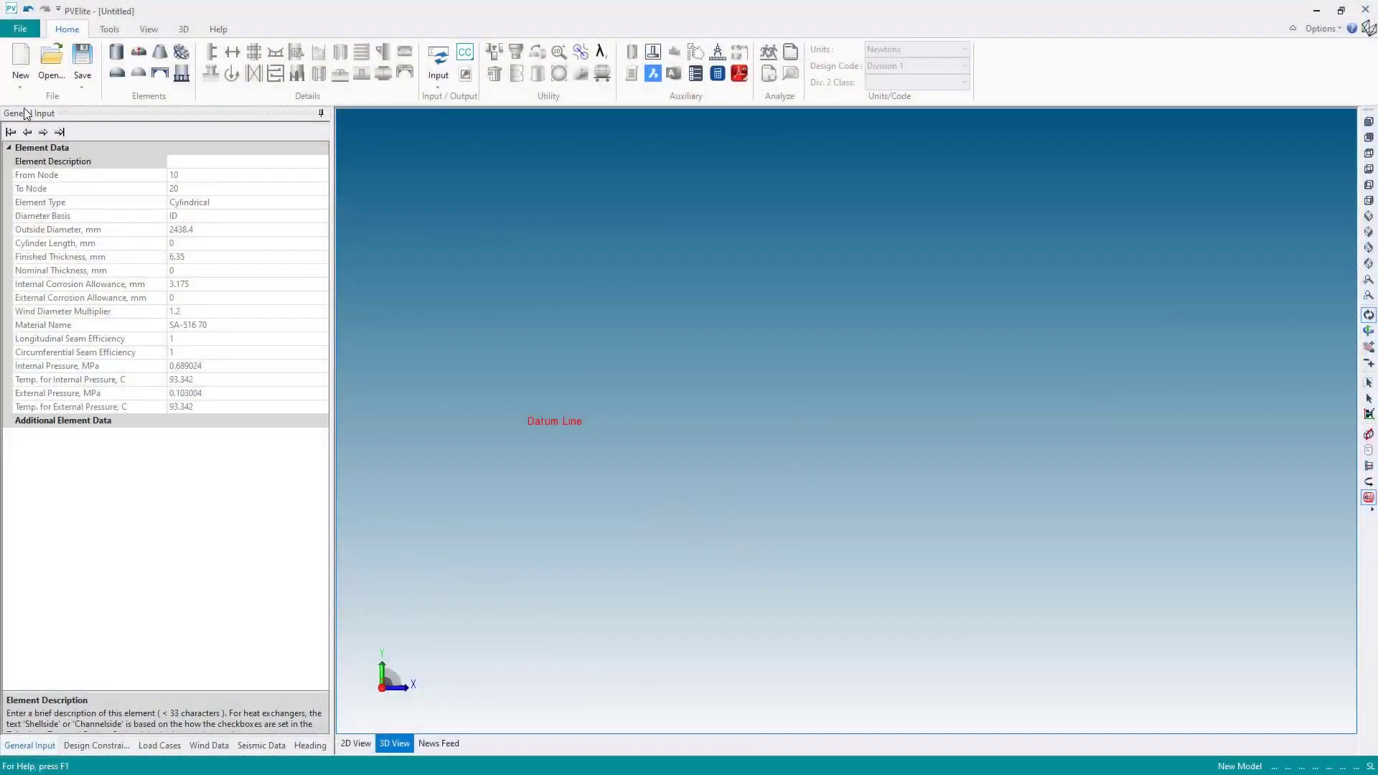
# Start a new ASME VIII Div. 1 vessel, discarding the untitled model, with ANSI Metric Nominal Pipe Size nozzles.
pyautogui.click(20, 79)
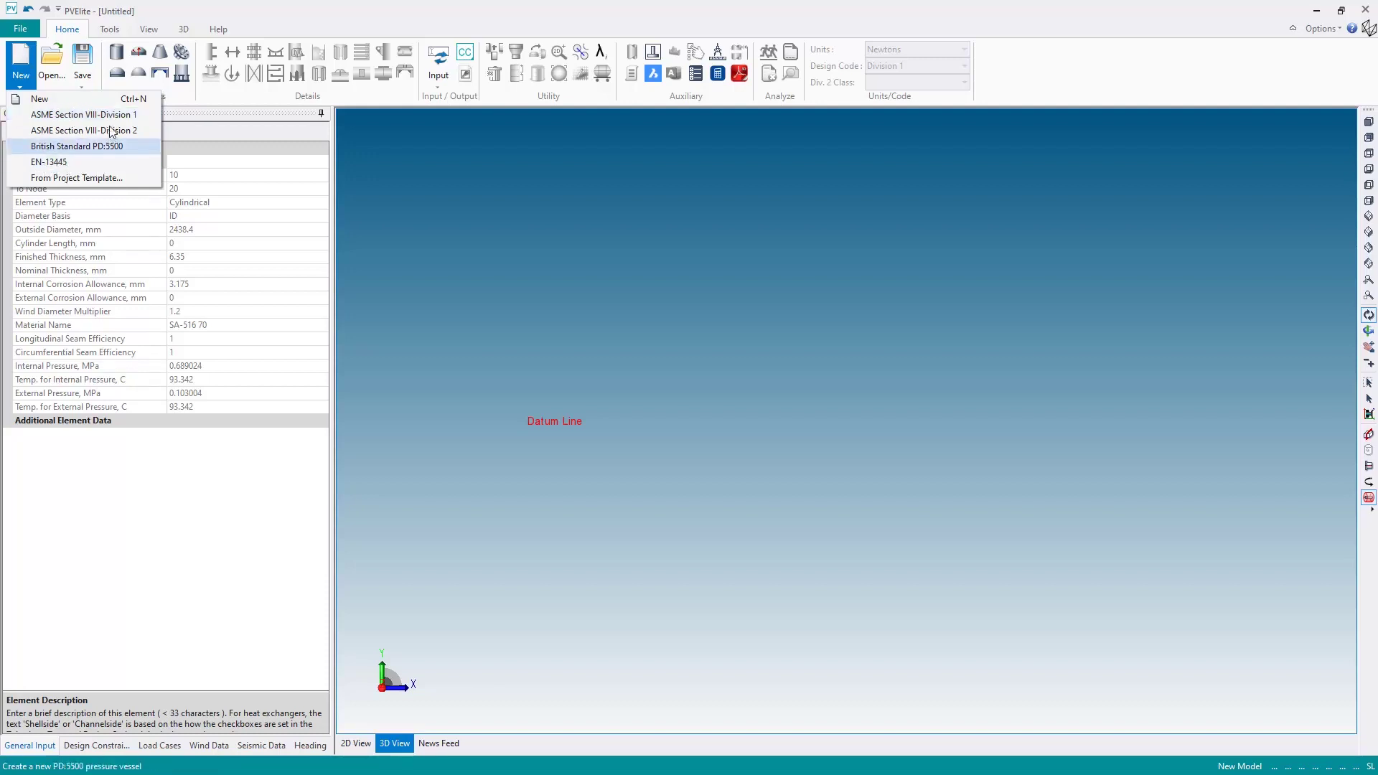
pyautogui.click(72, 114)
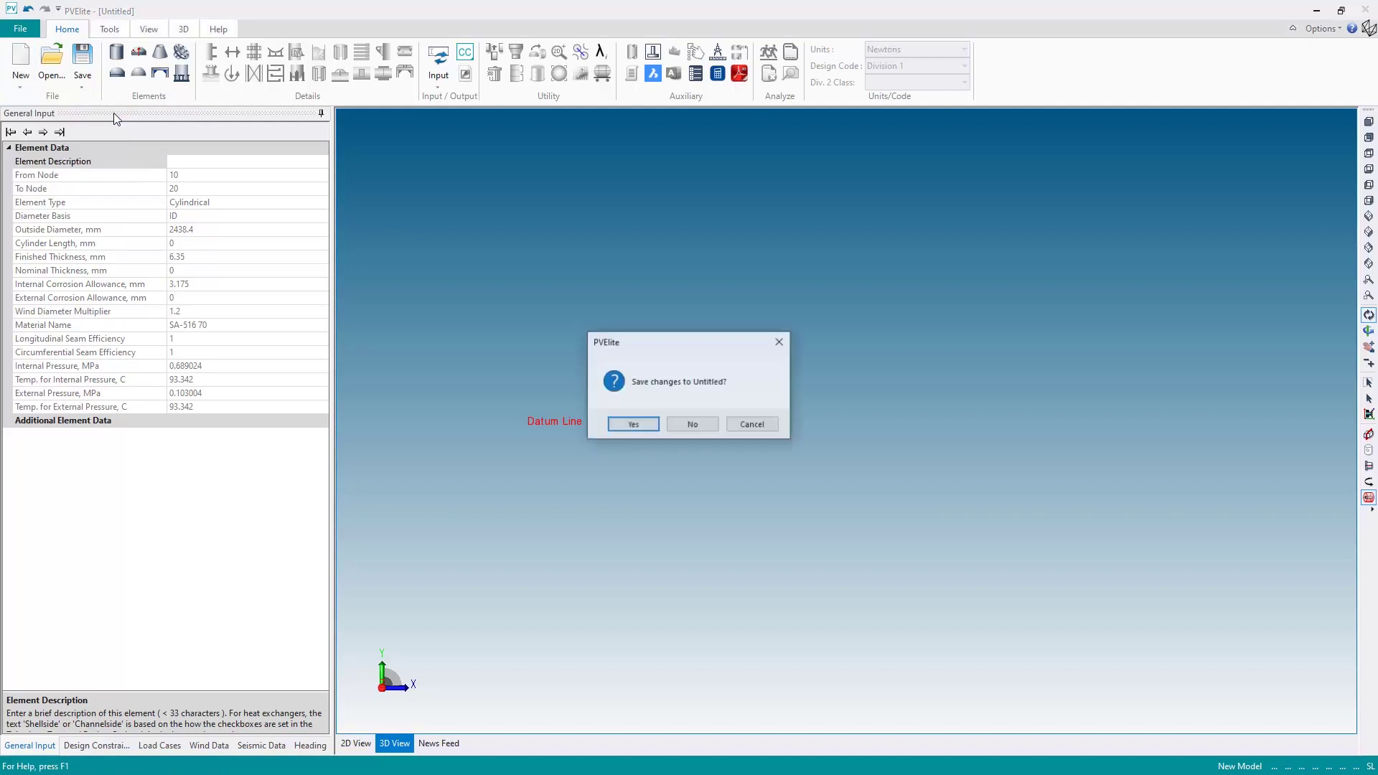
pyautogui.click(693, 426)
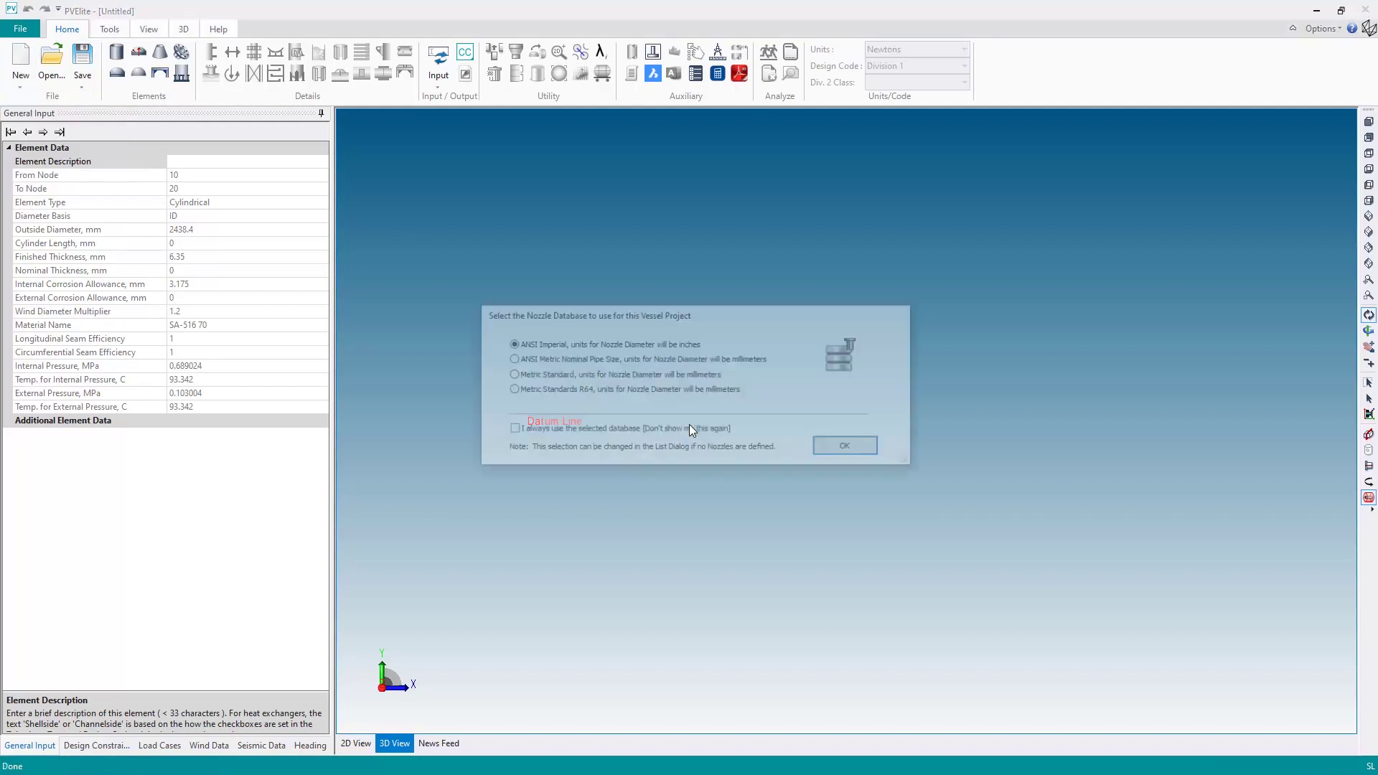
pyautogui.click(527, 361)
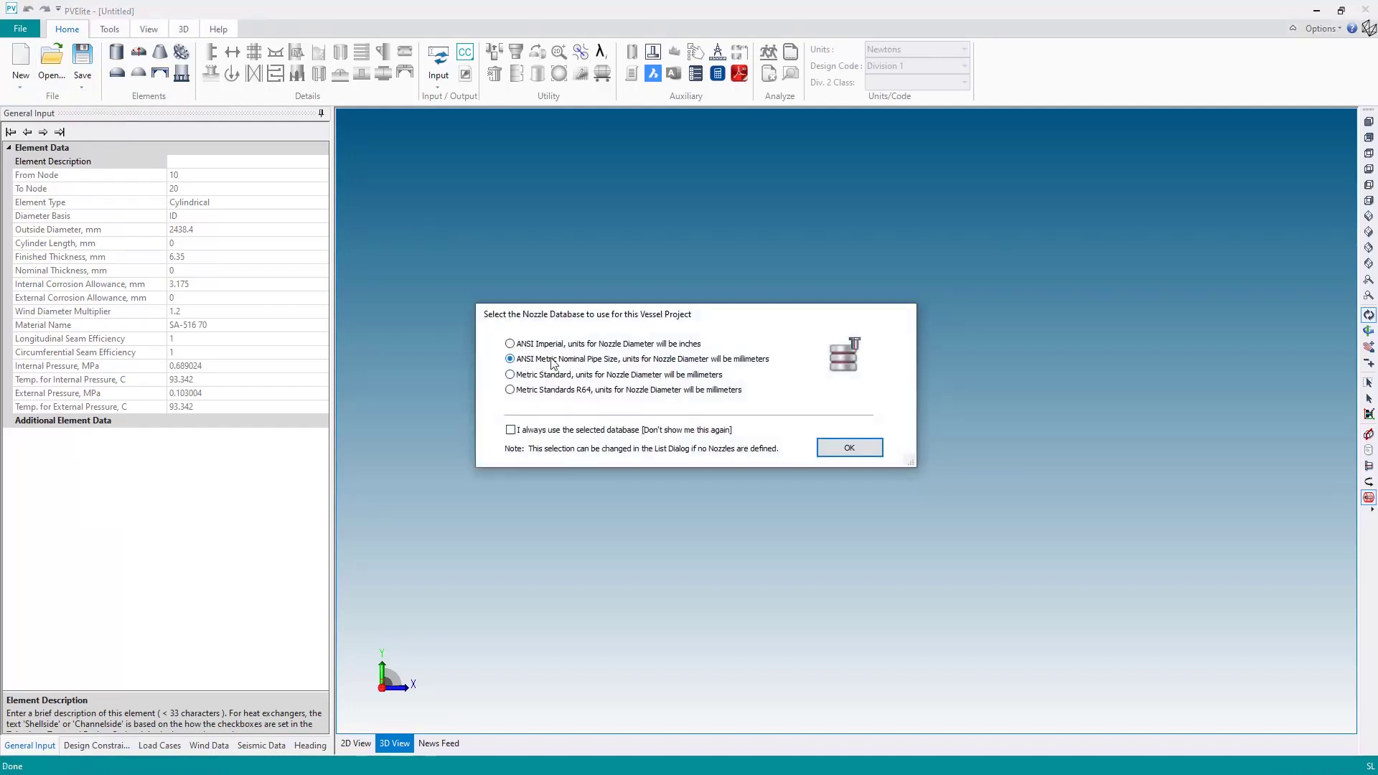
pyautogui.click(829, 450)
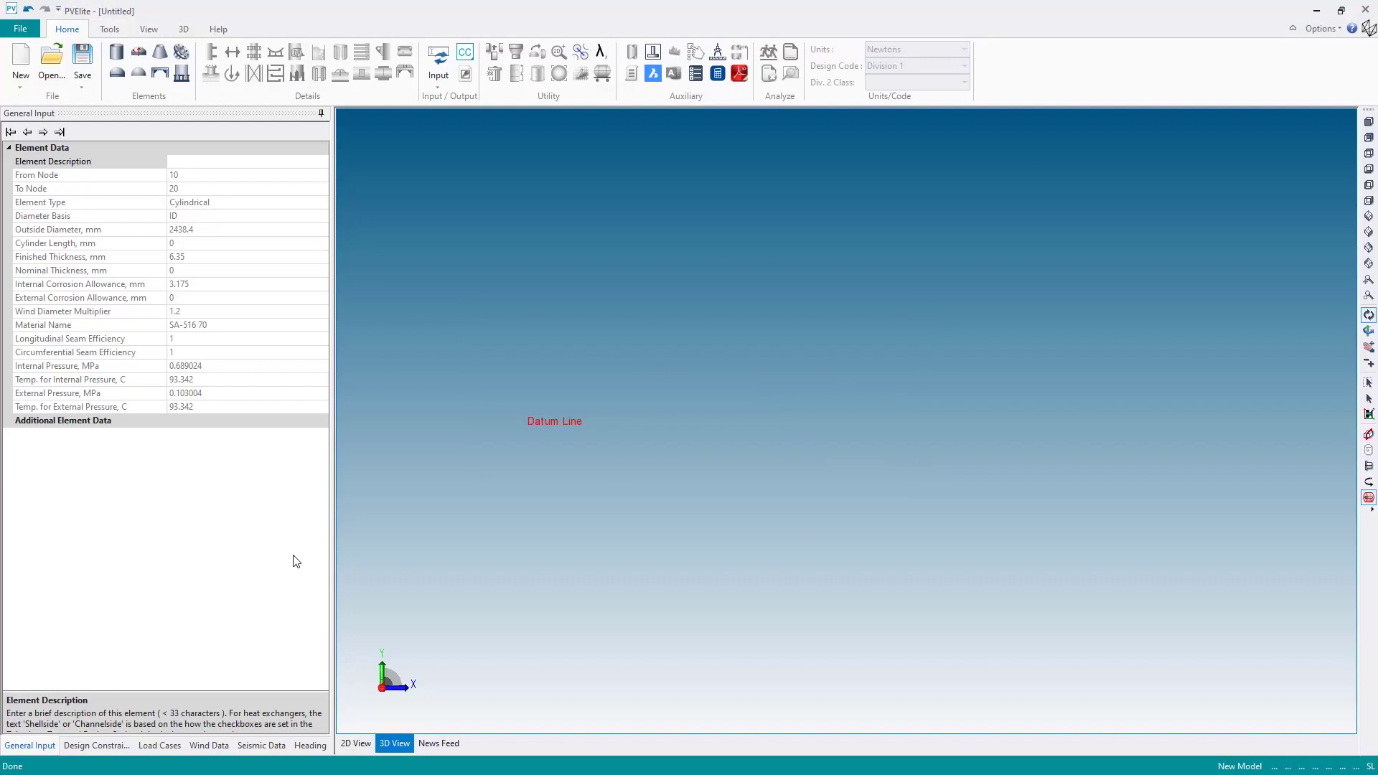
# Tick 'Is this a heat Exchanger' in the Design Constraints, then return to General Input.
pyautogui.click(101, 747)
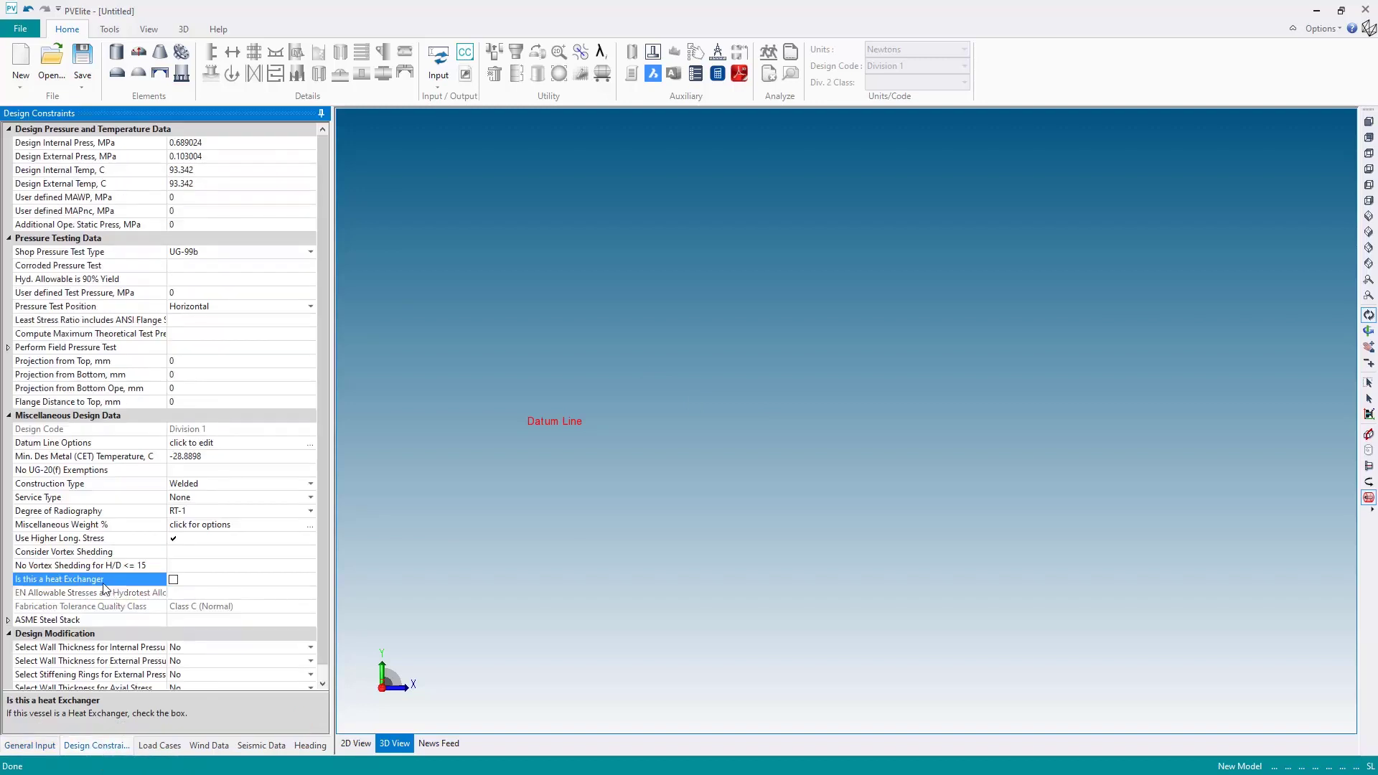
pyautogui.click(174, 580)
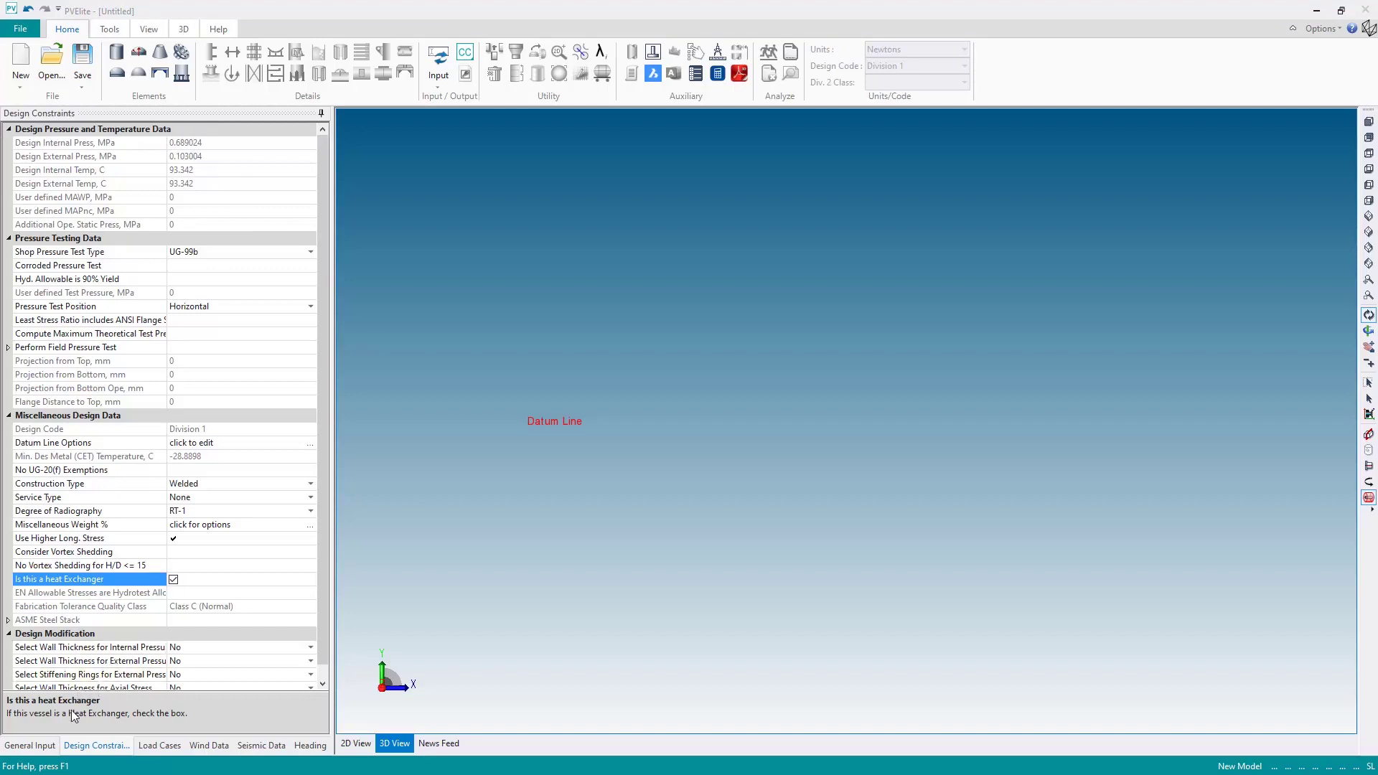
pyautogui.click(40, 746)
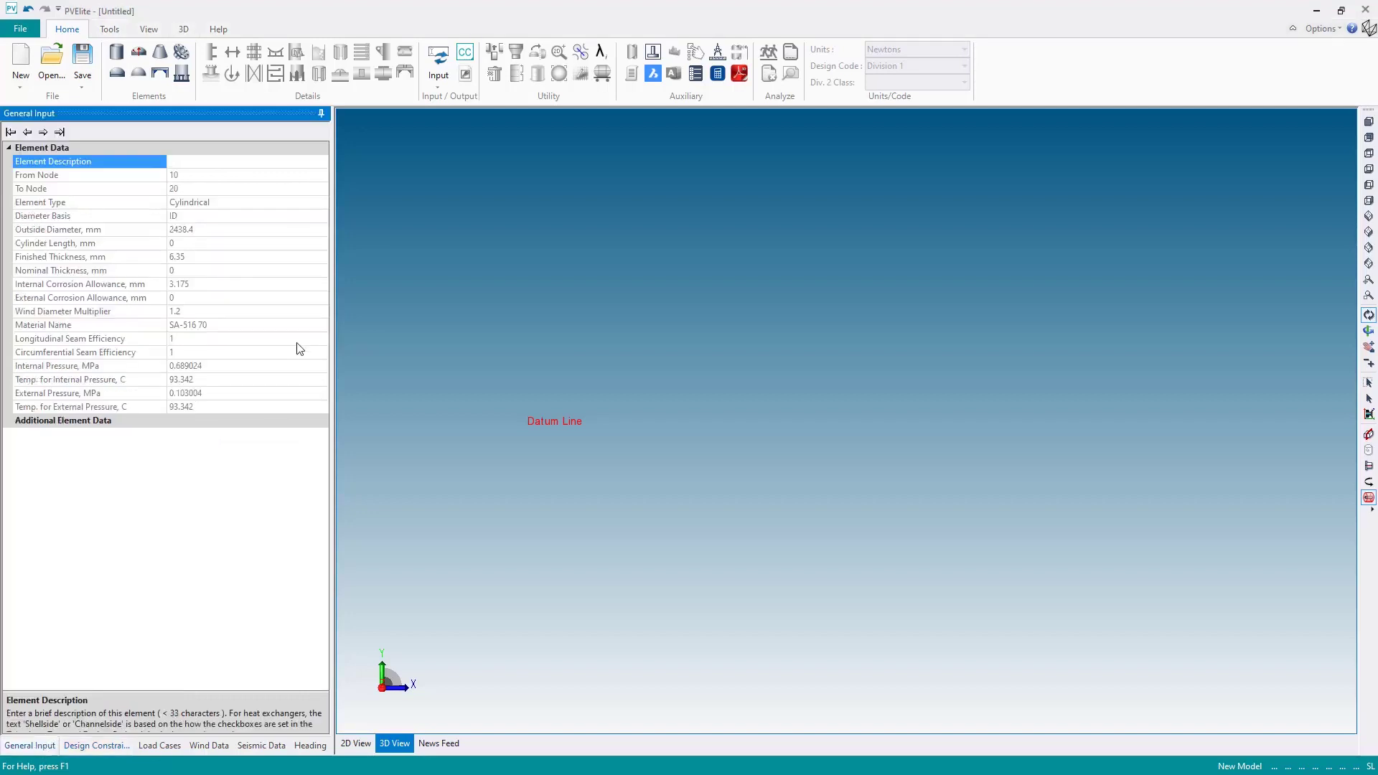
# Insert an elliptical head from node 10 to 20 and flip it to face left.
pyautogui.click(253, 162)
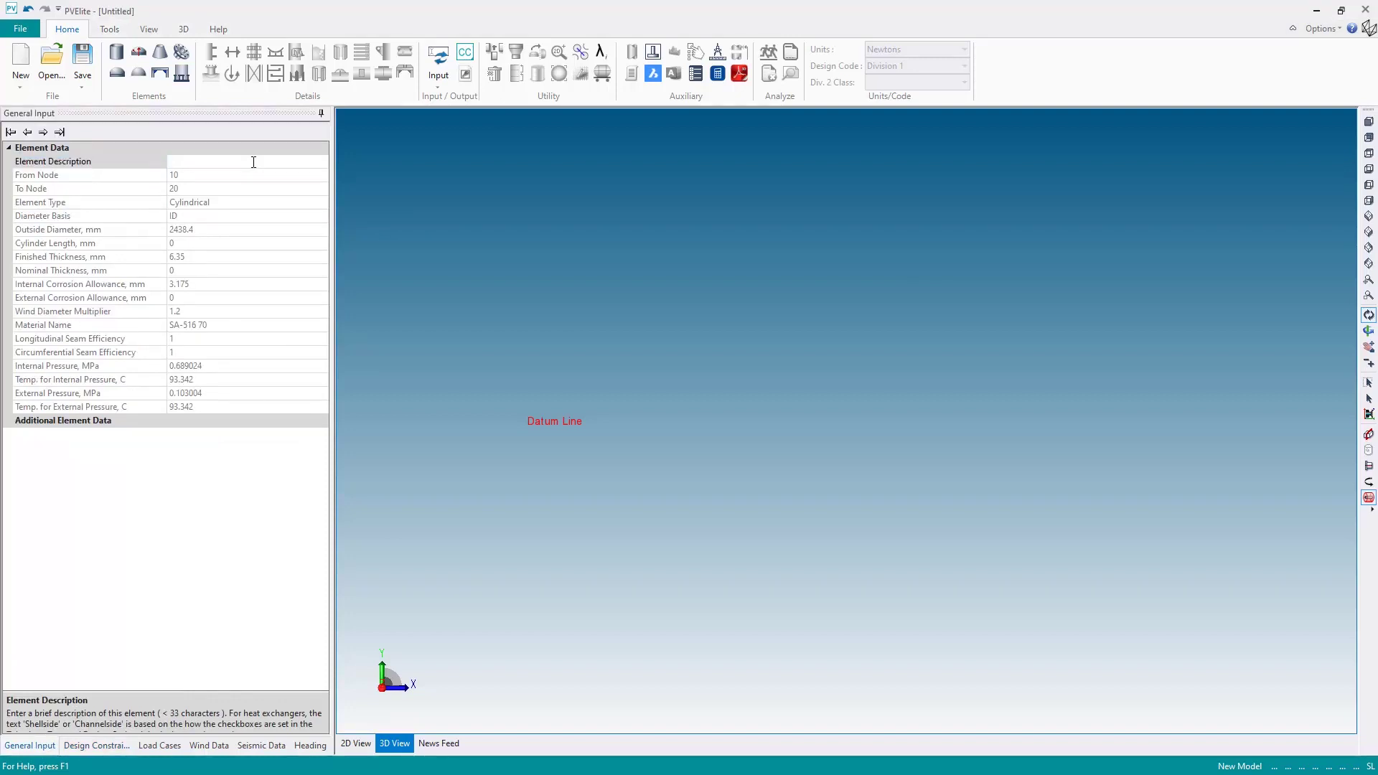
pyautogui.click(116, 74)
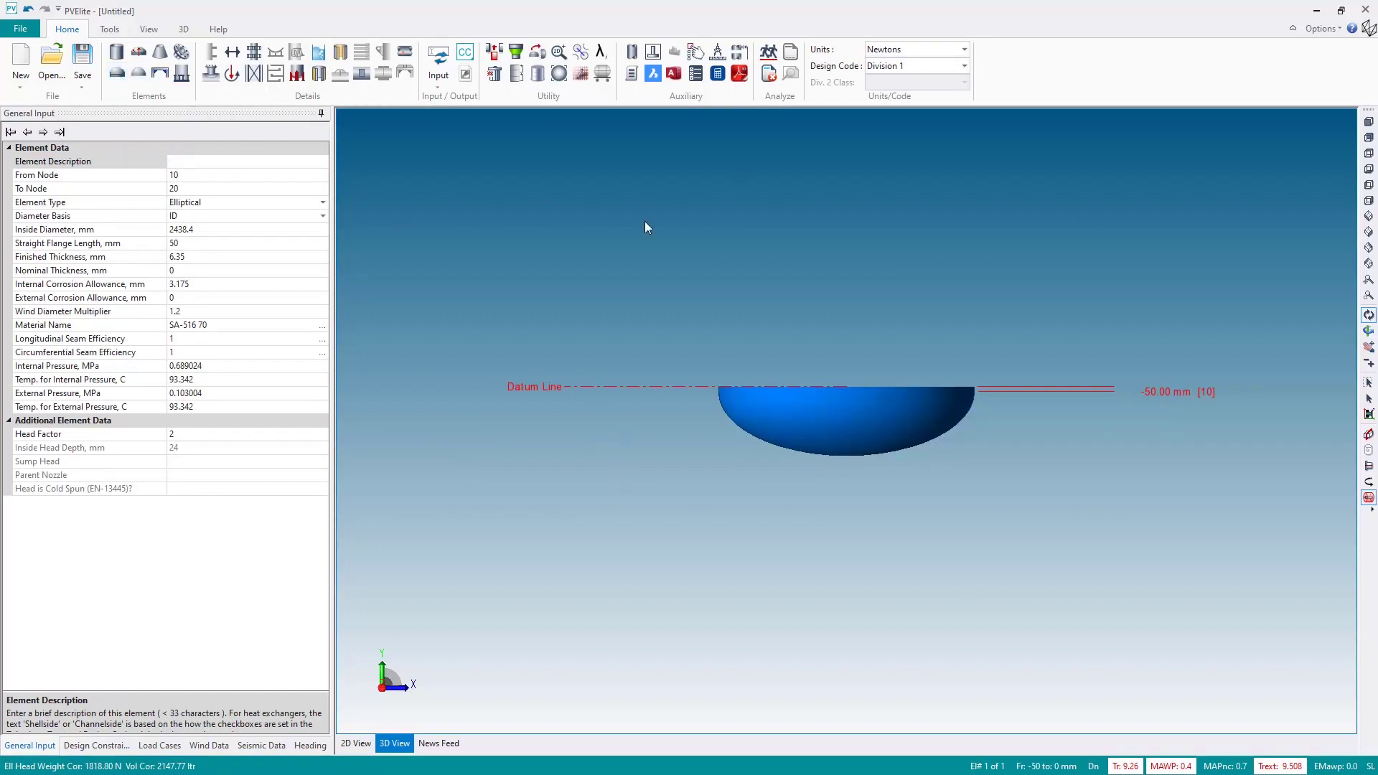
pyautogui.click(538, 54)
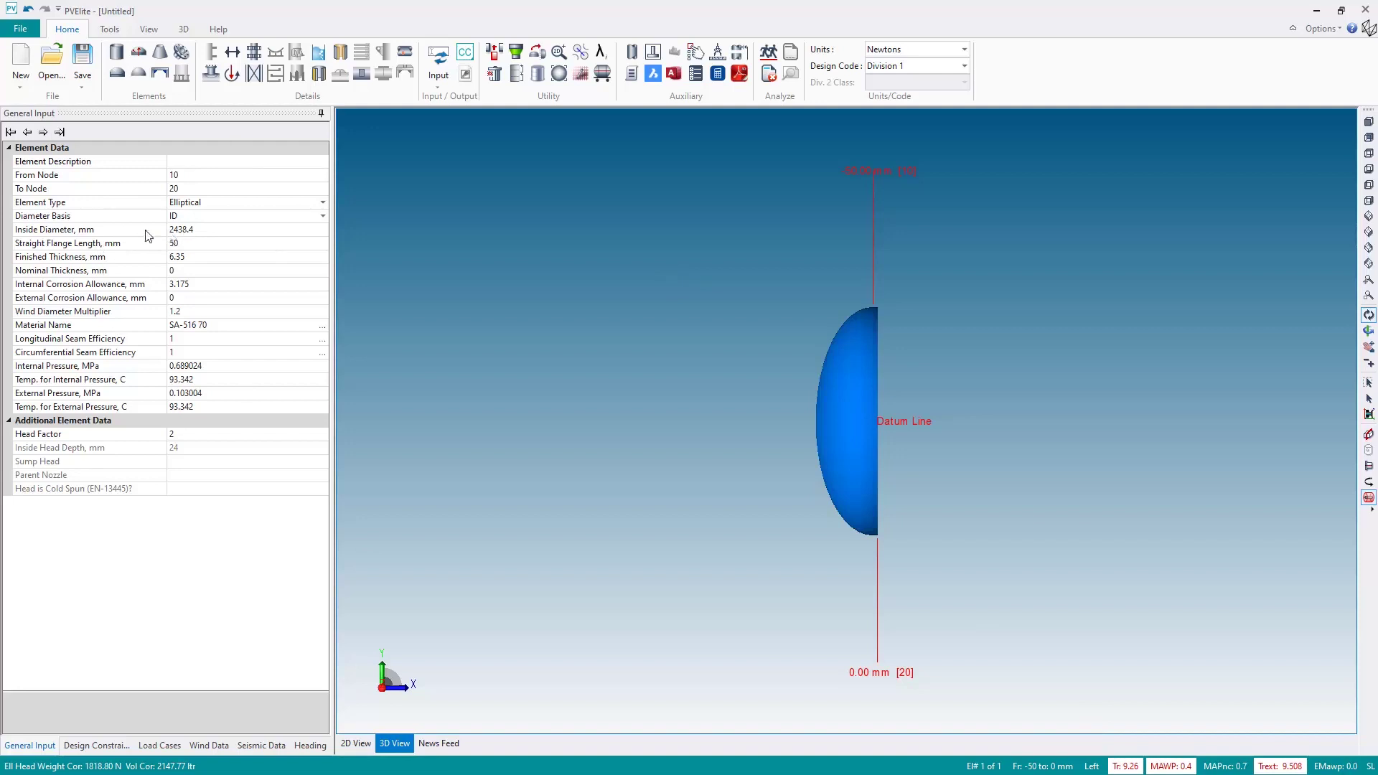
pyautogui.click(210, 162)
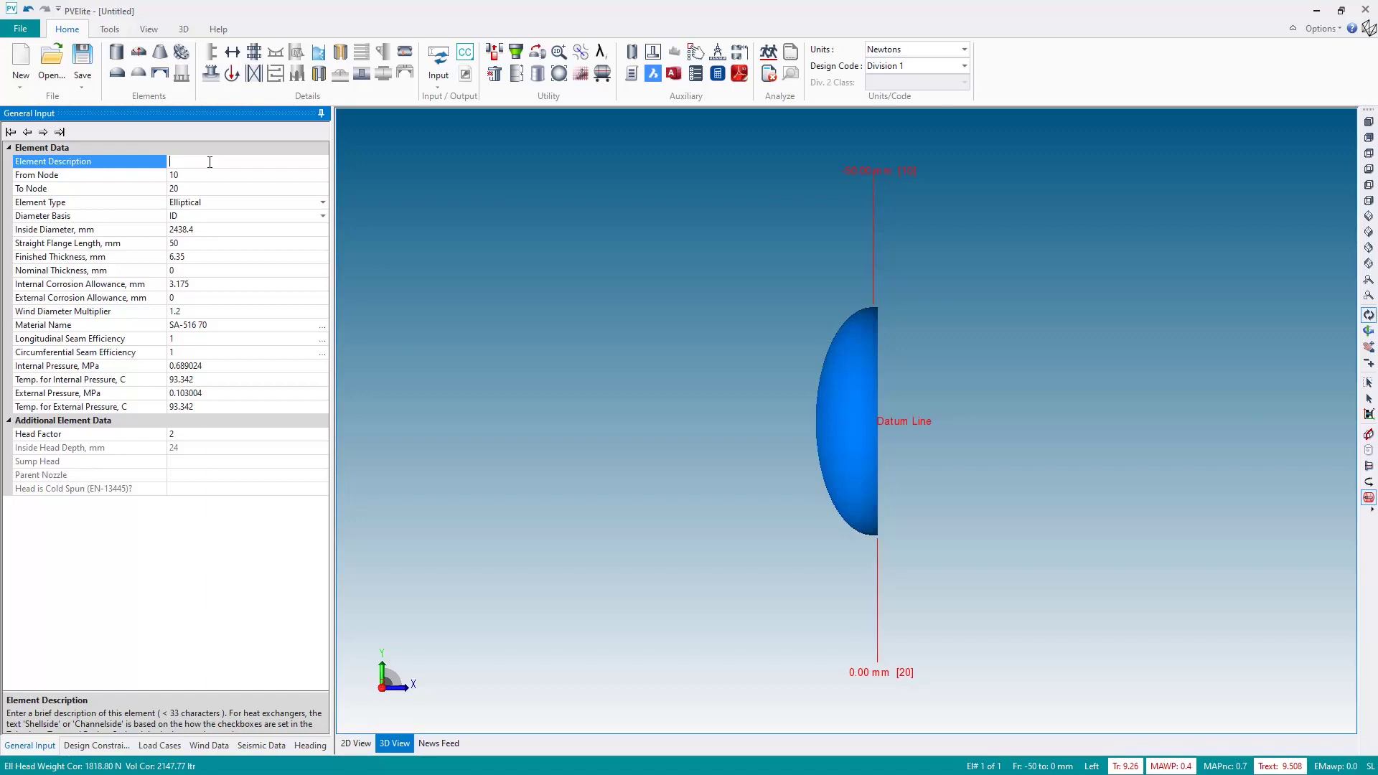
# Name the head 'Inlet Channel Head' and set an OD diameter basis of 610 mm.
pyautogui.write('Inlet Channel Head')
pyautogui.click(119, 219)
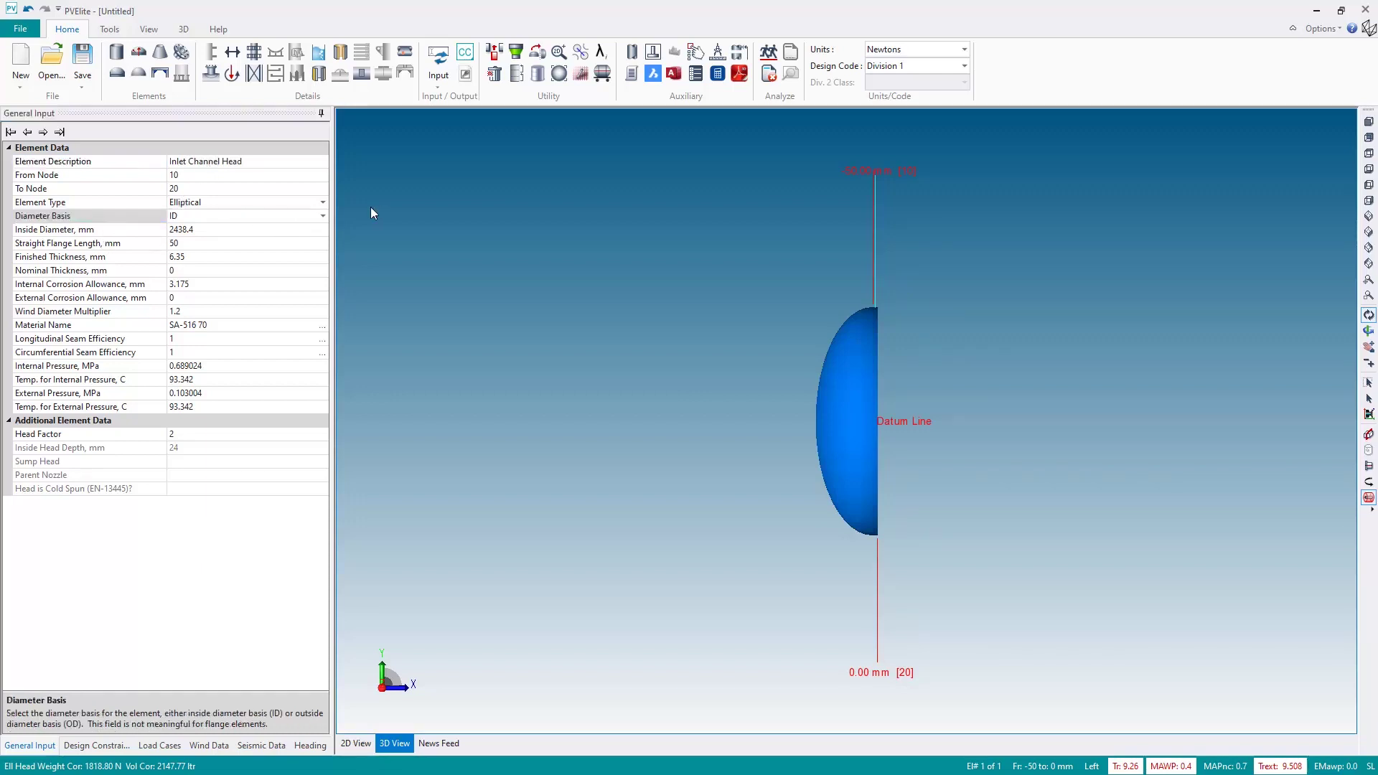
pyautogui.click(231, 217)
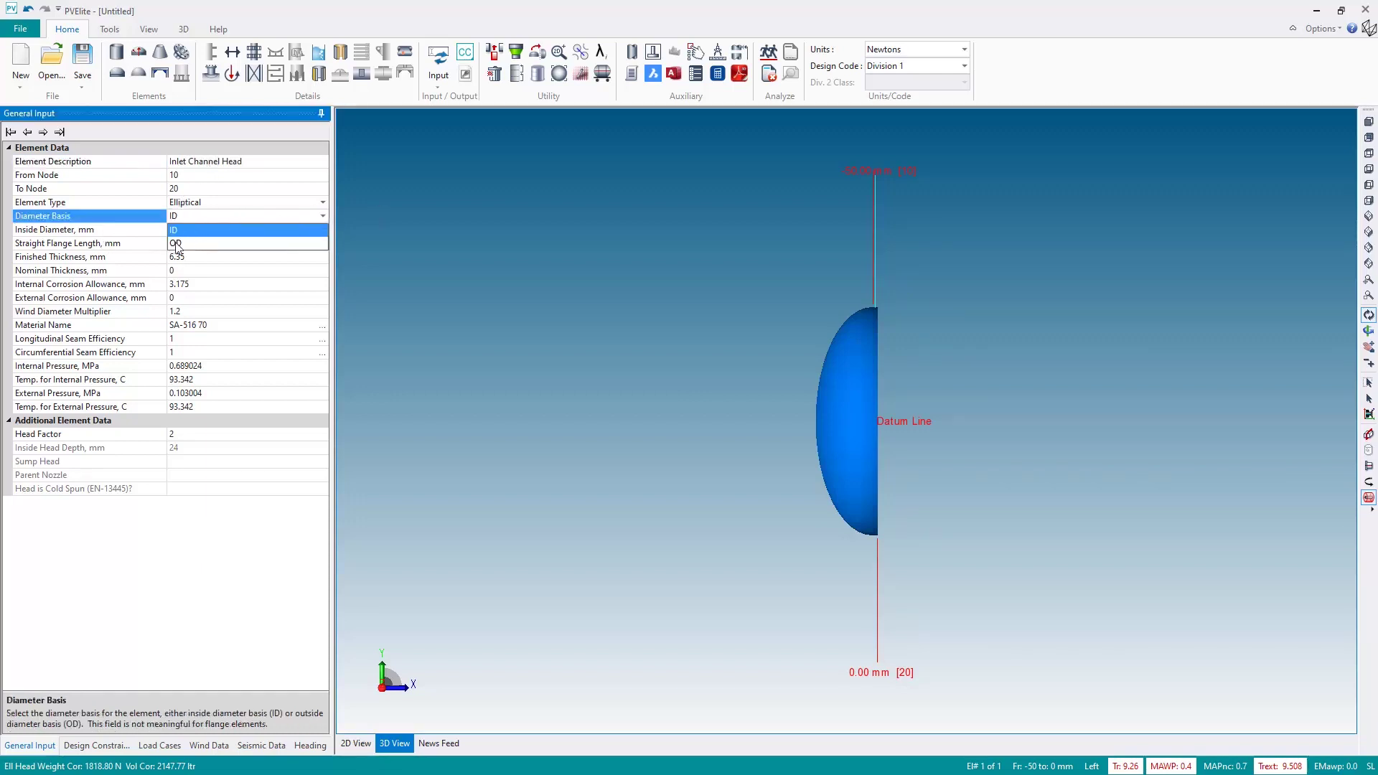
pyautogui.click(184, 244)
pyautogui.click(206, 229)
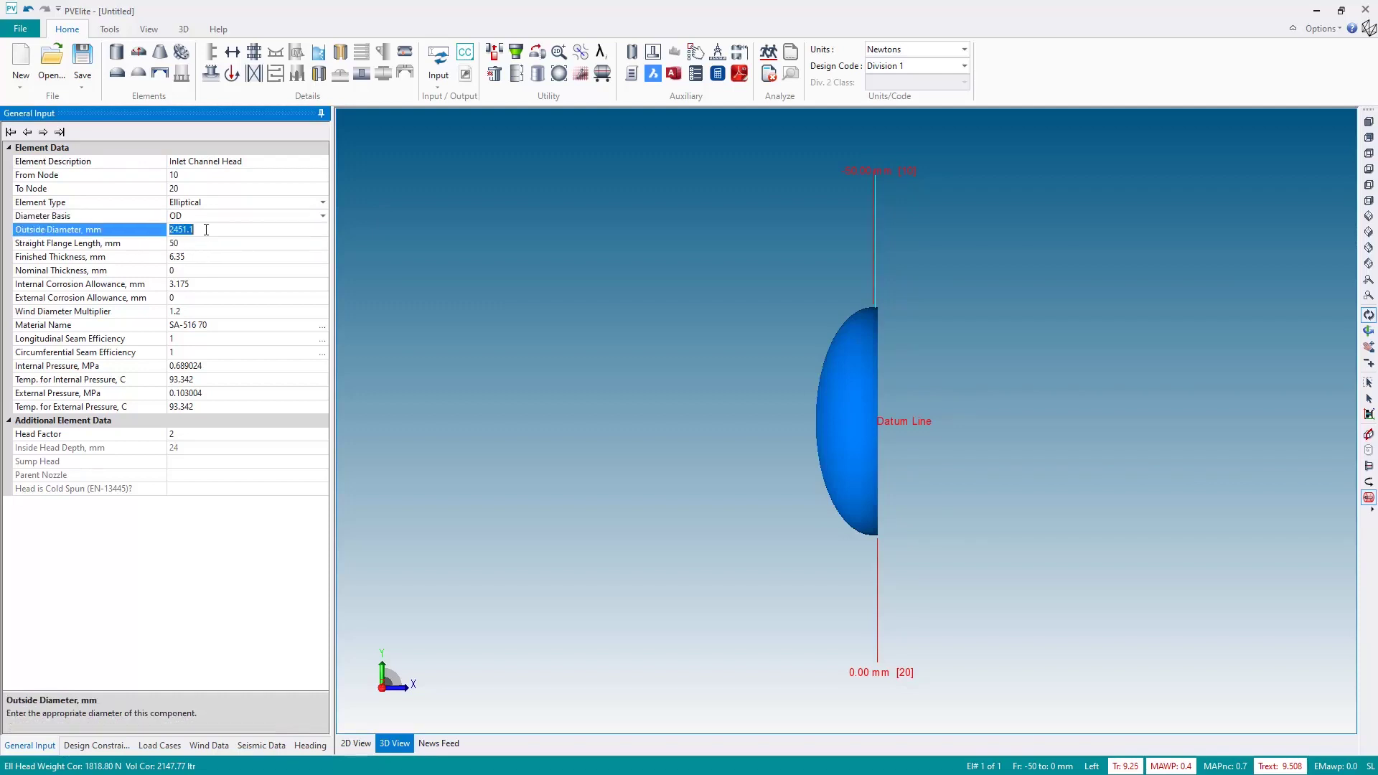
pyautogui.write('610')
pyautogui.press('Return')
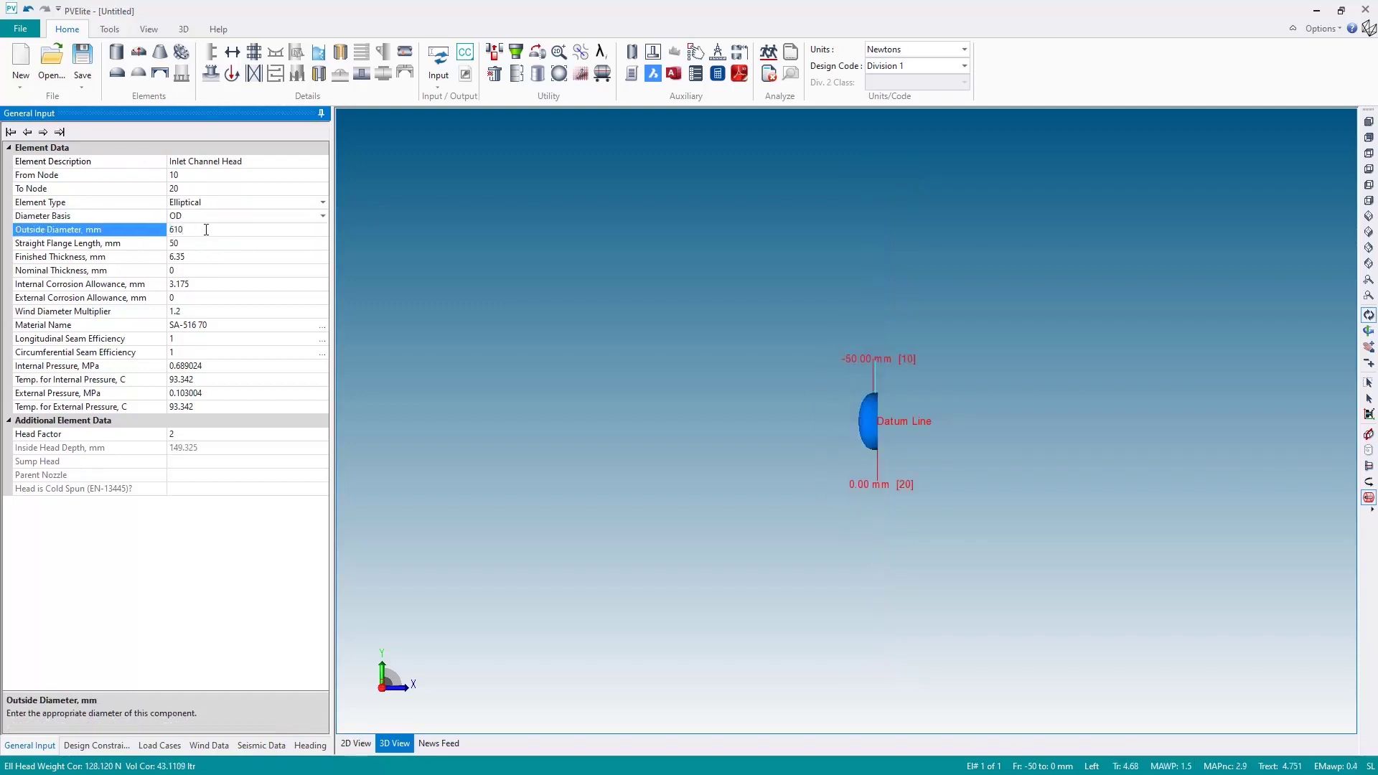
pyautogui.click(721, 414)
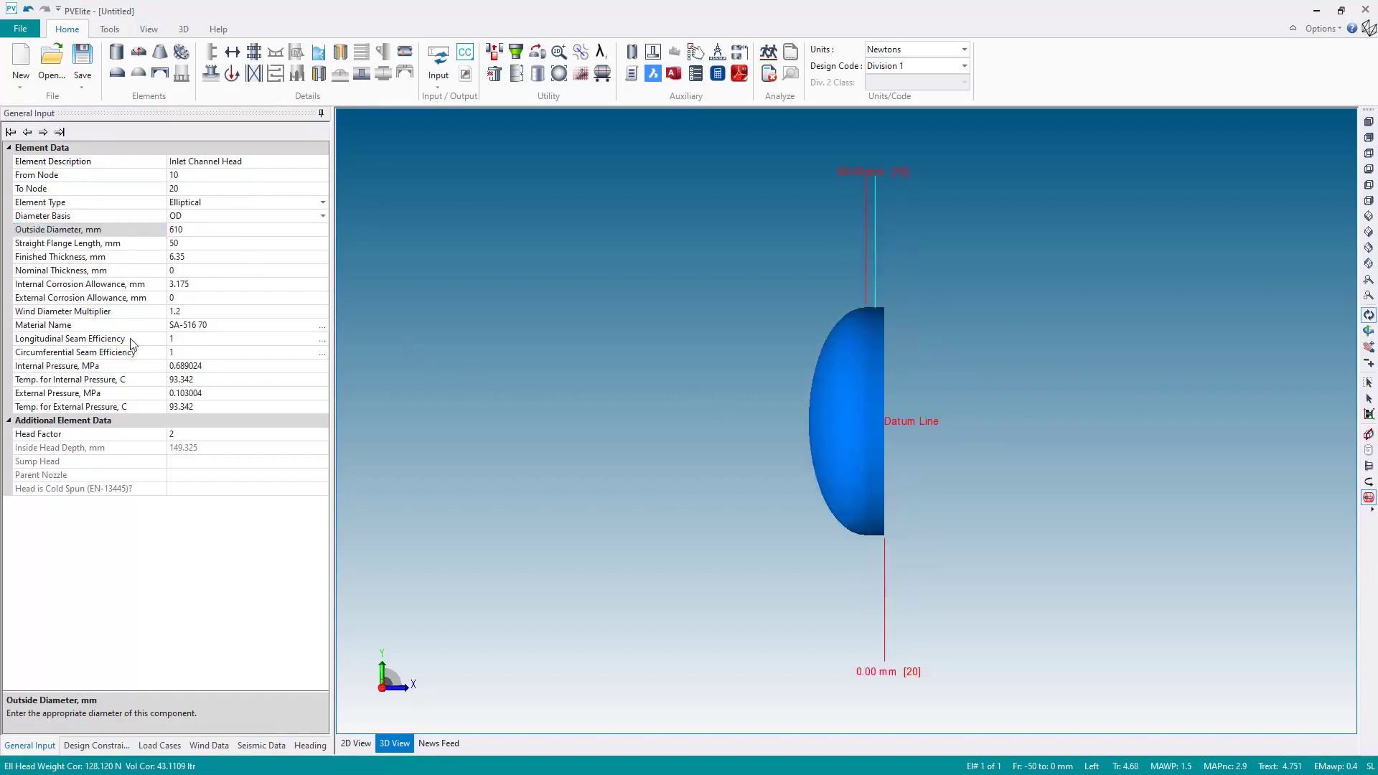
# Give the head 10 mm finished thickness and 1 mm internal corrosion allowance.
pyautogui.click(179, 257)
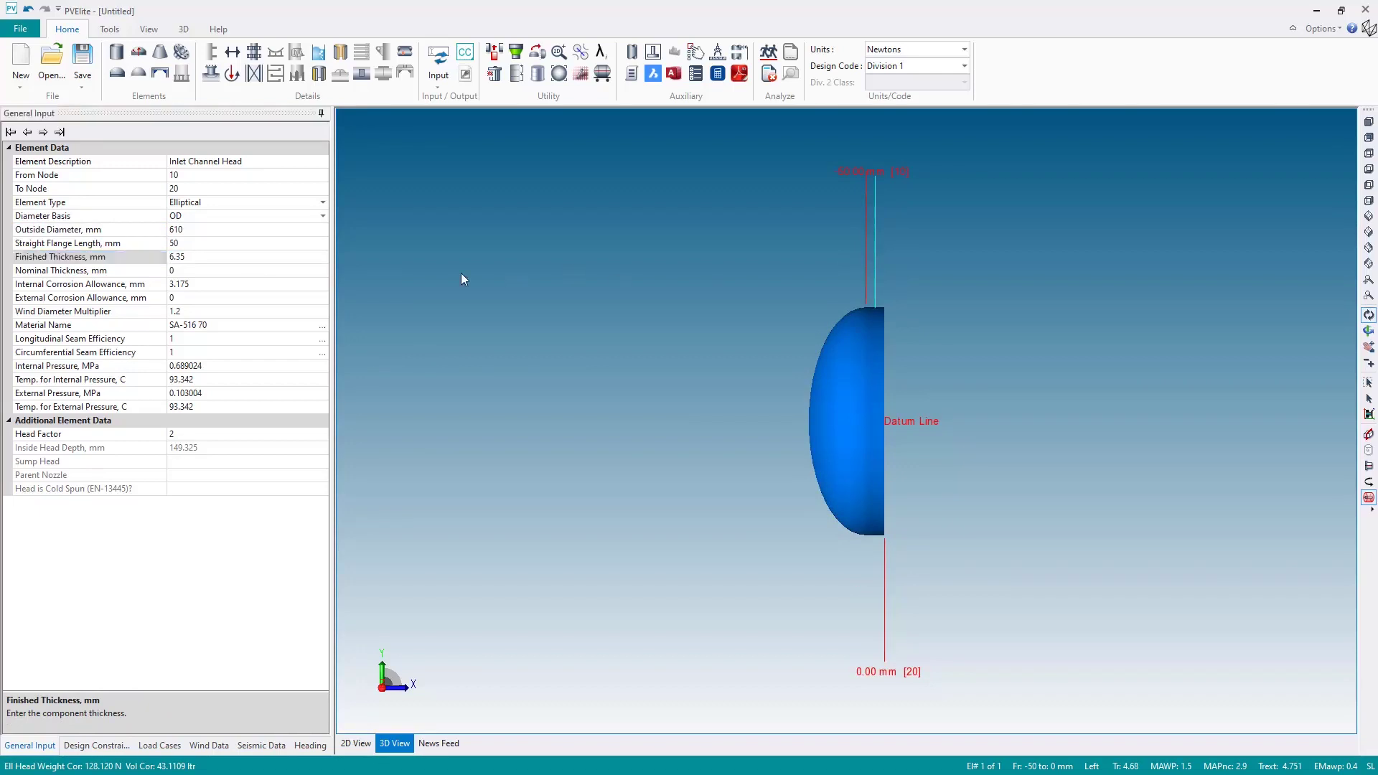
pyautogui.click(190, 257)
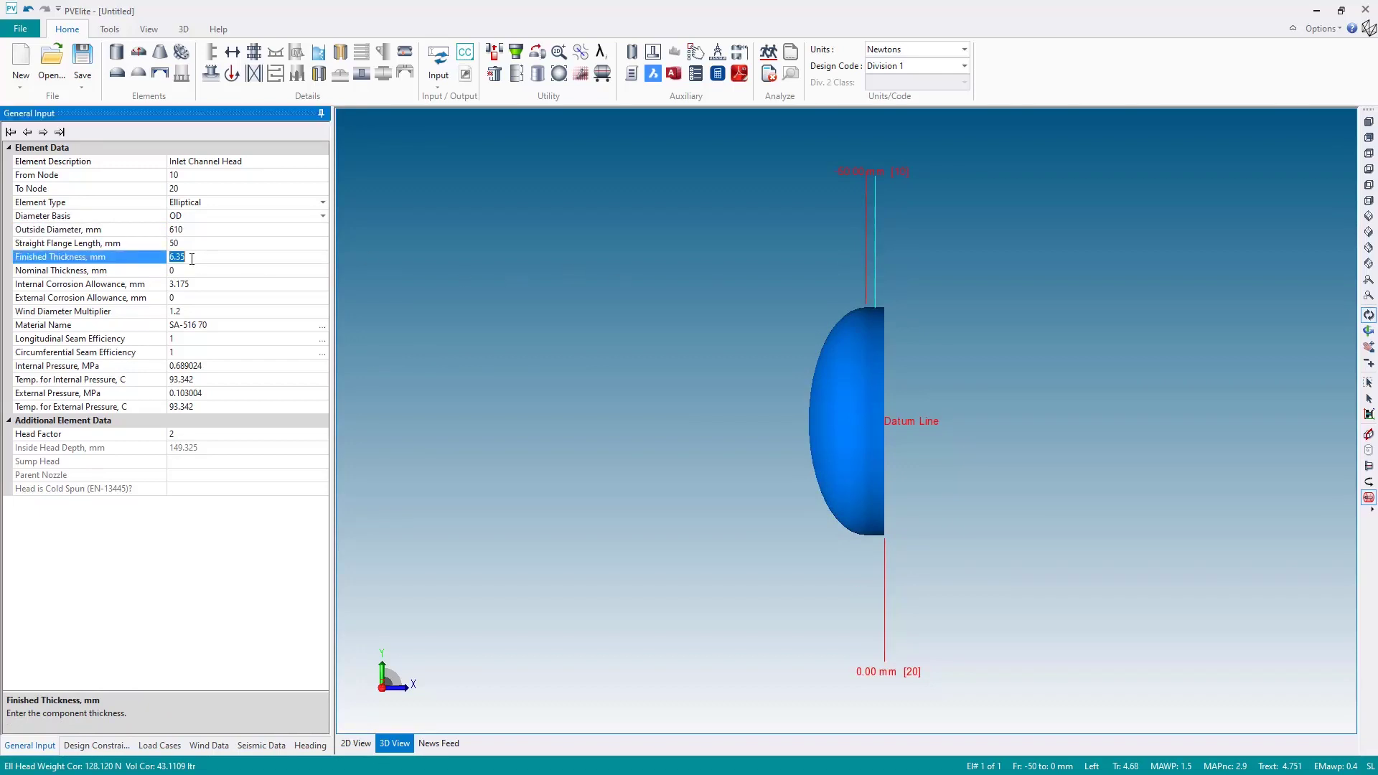
pyautogui.write('10')
pyautogui.press('Return')
pyautogui.click(196, 286)
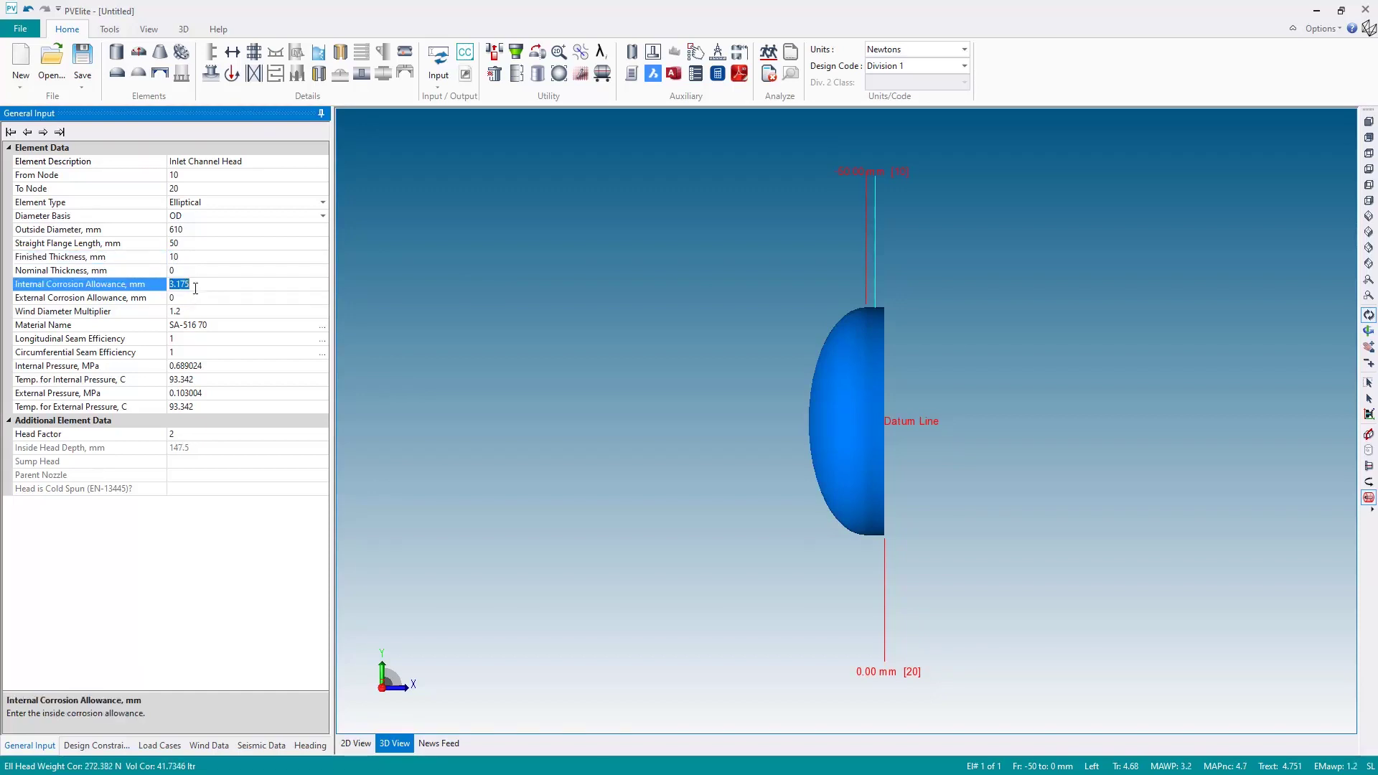
pyautogui.write('1')
pyautogui.press('Return')
# Set design conditions: 0.7 MPa internal at 180 °C, 0.05 MPa external at 80 °C.
pyautogui.click(208, 366)
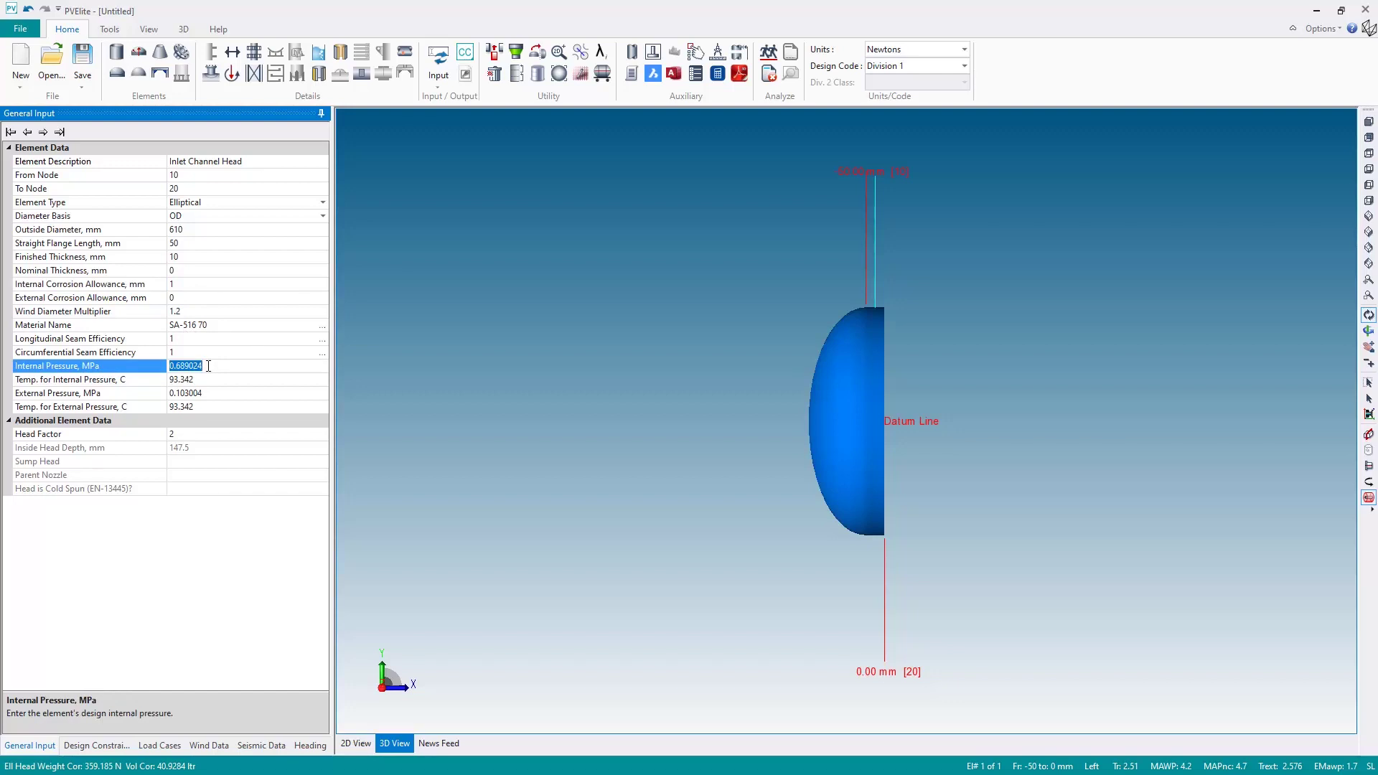
pyautogui.write('0.7')
pyautogui.press('Return')
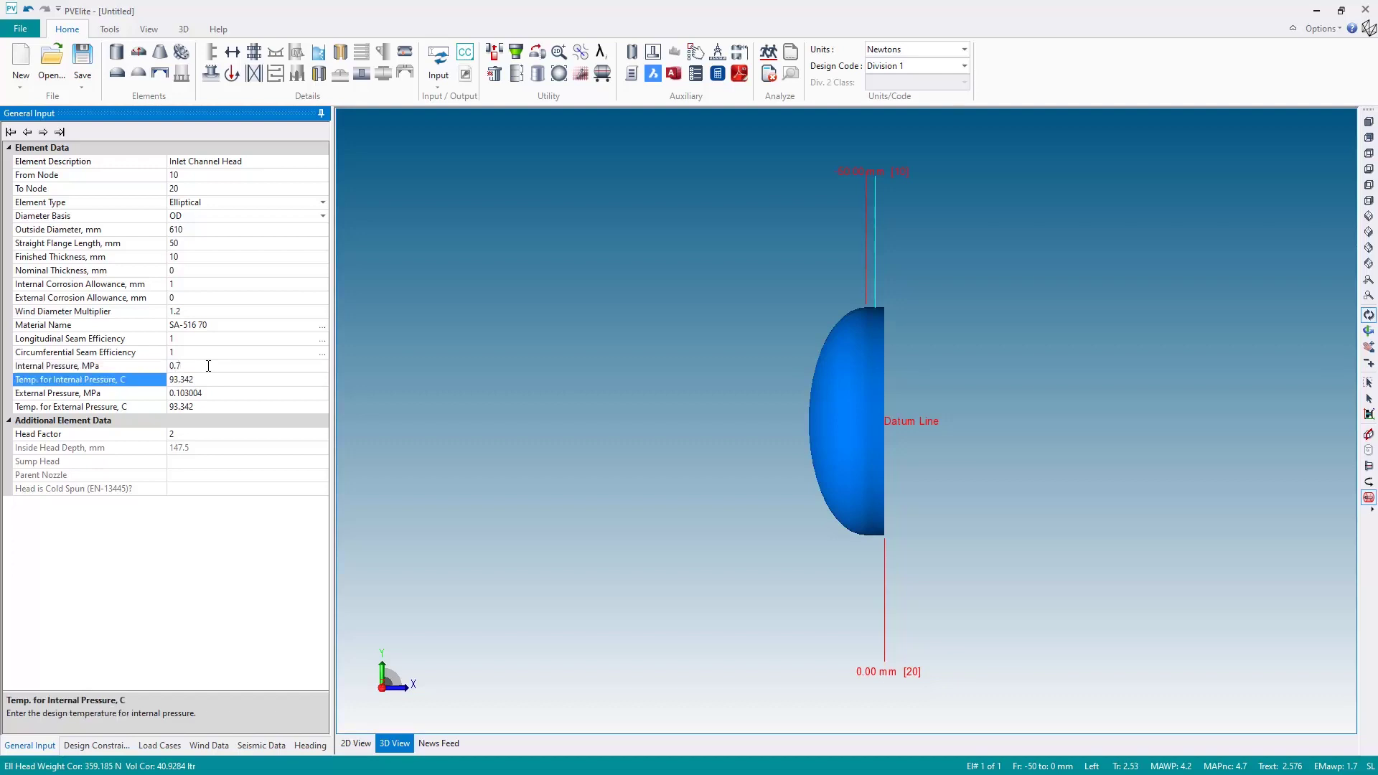
pyautogui.write('180')
pyautogui.press('Return')
pyautogui.write('0.05')
pyautogui.press('Return')
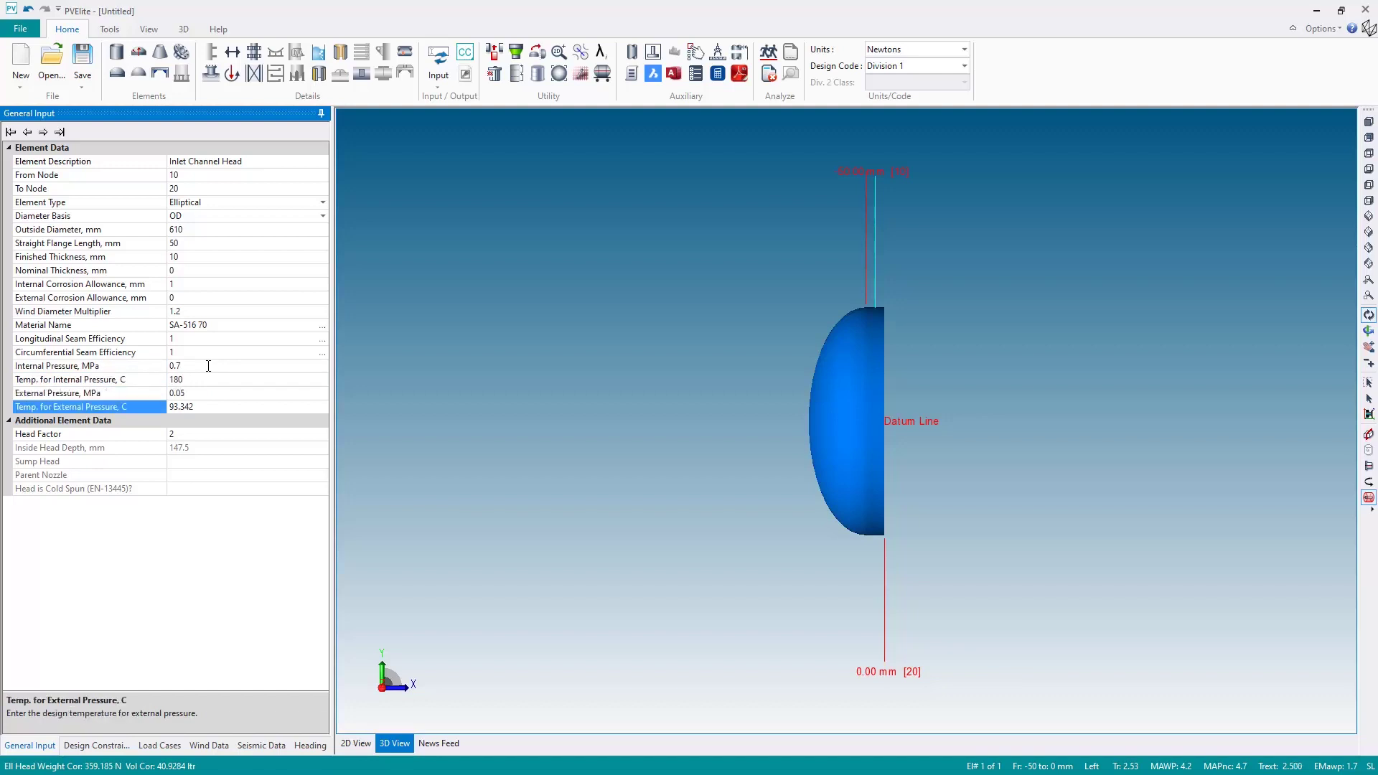
pyautogui.write('80')
pyautogui.click(1028, 735)
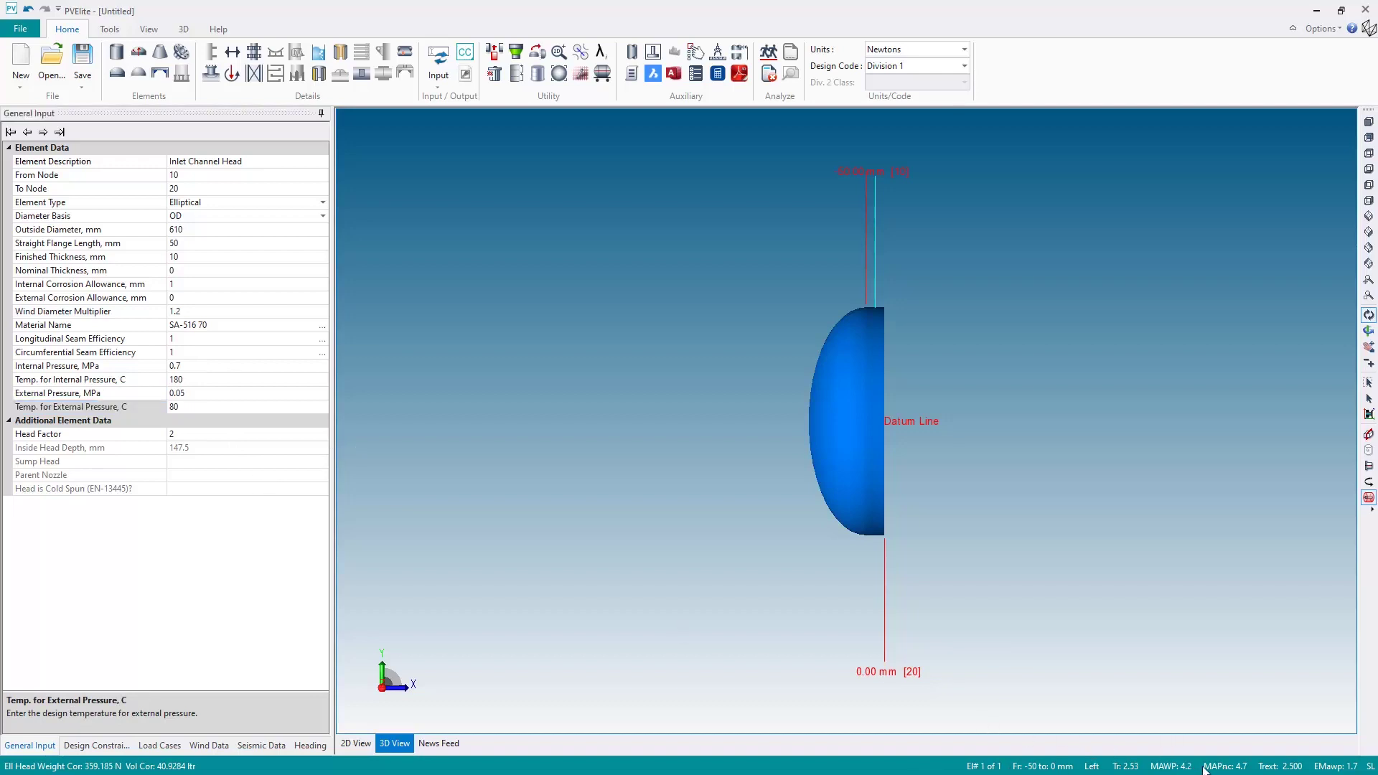
# Add a cylinder named 'Inlet Channel Shell' with a 500 mm length after the head.
pyautogui.click(121, 57)
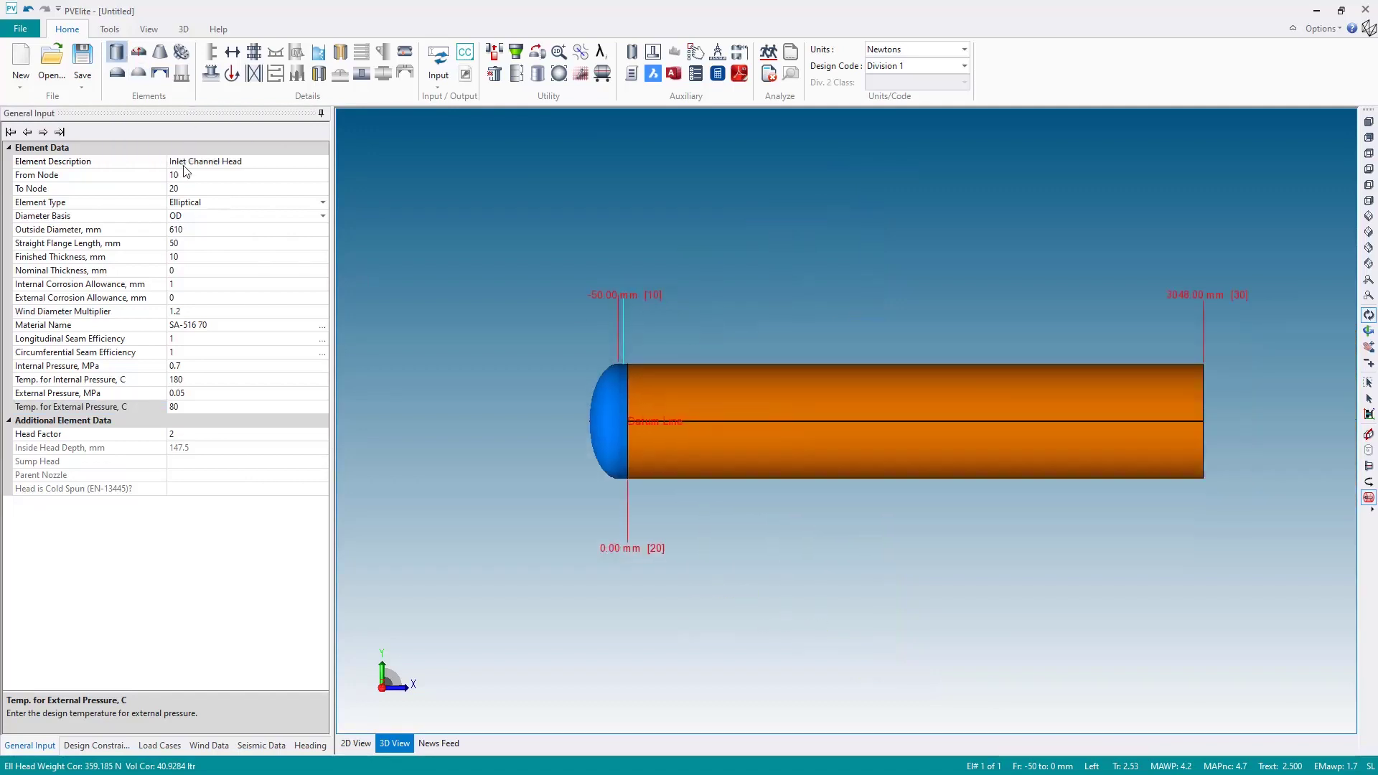
pyautogui.click(208, 159)
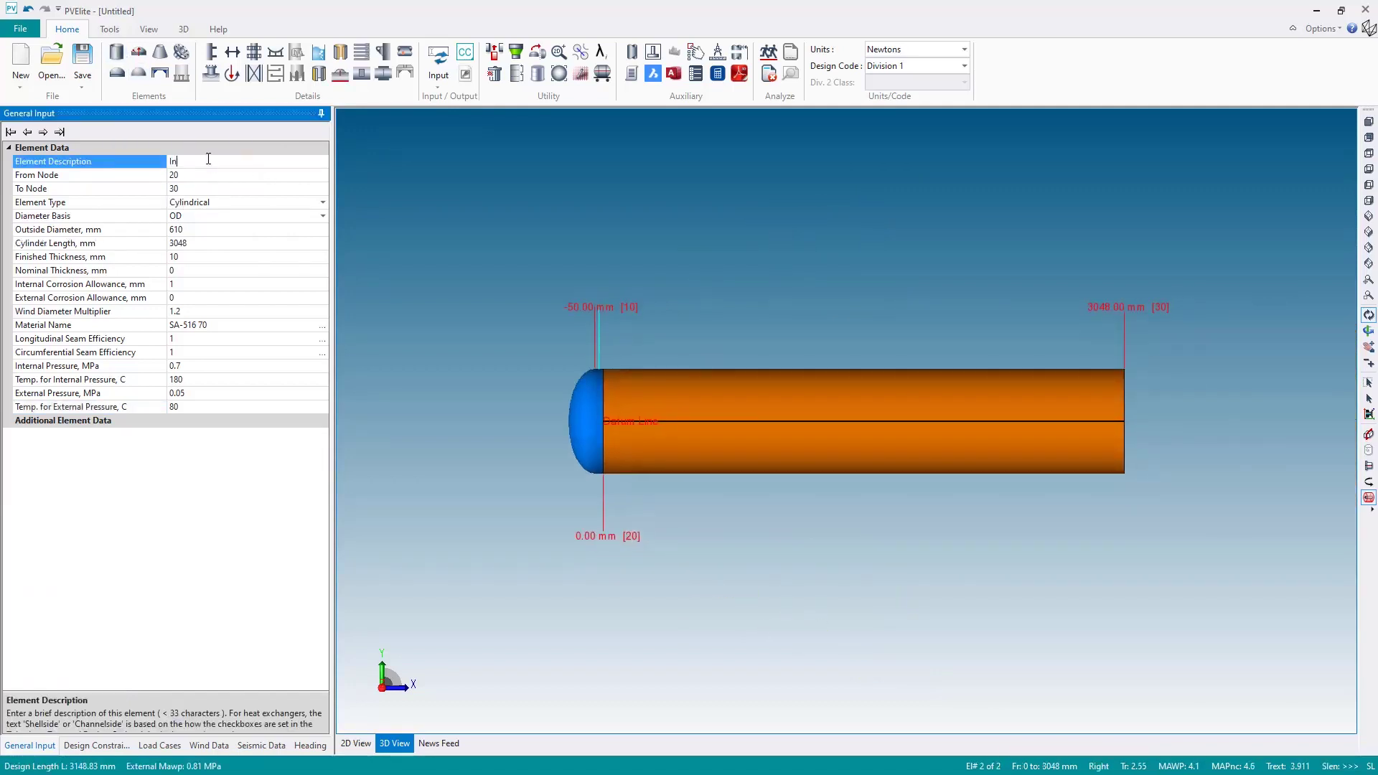
pyautogui.write('Inlet Channel Shell')
pyautogui.press('Return')
pyautogui.click(199, 245)
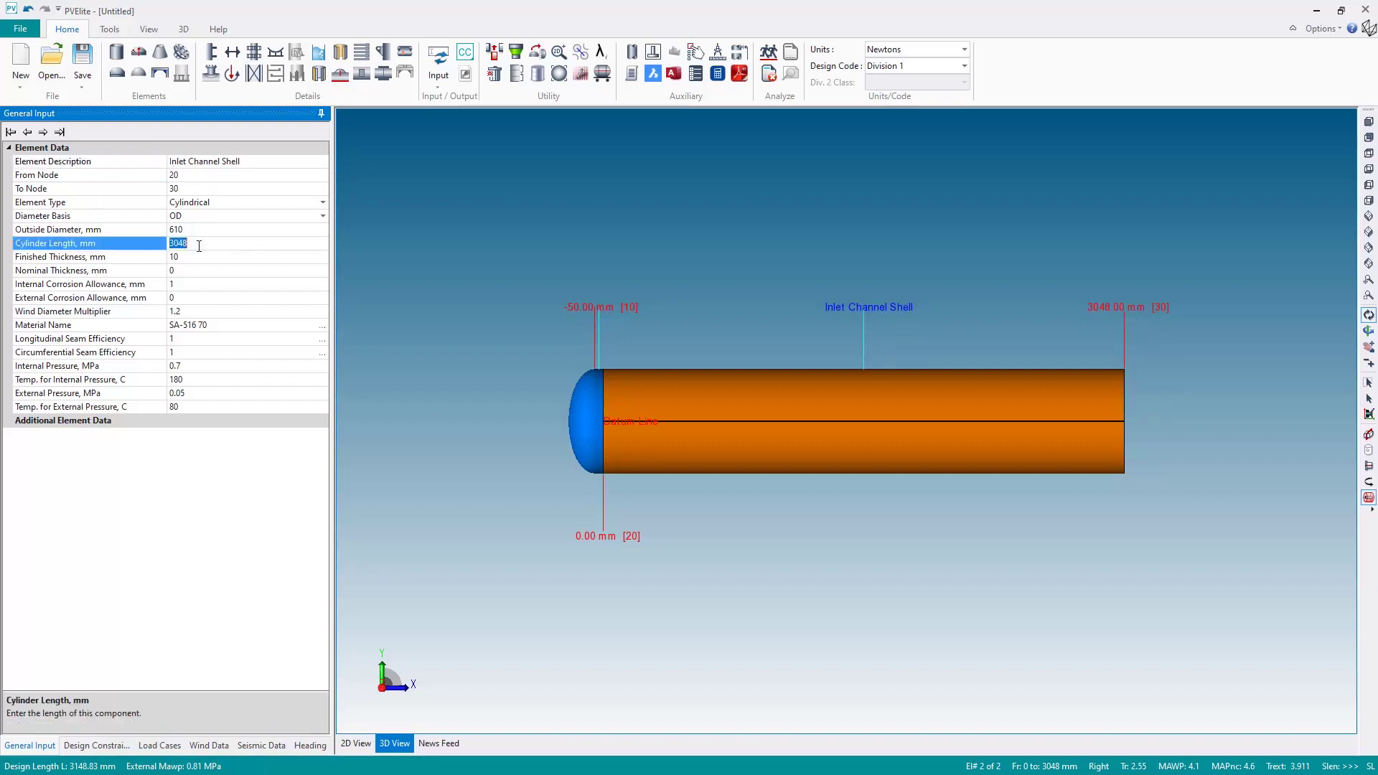
pyautogui.write('500')
pyautogui.press('Return')
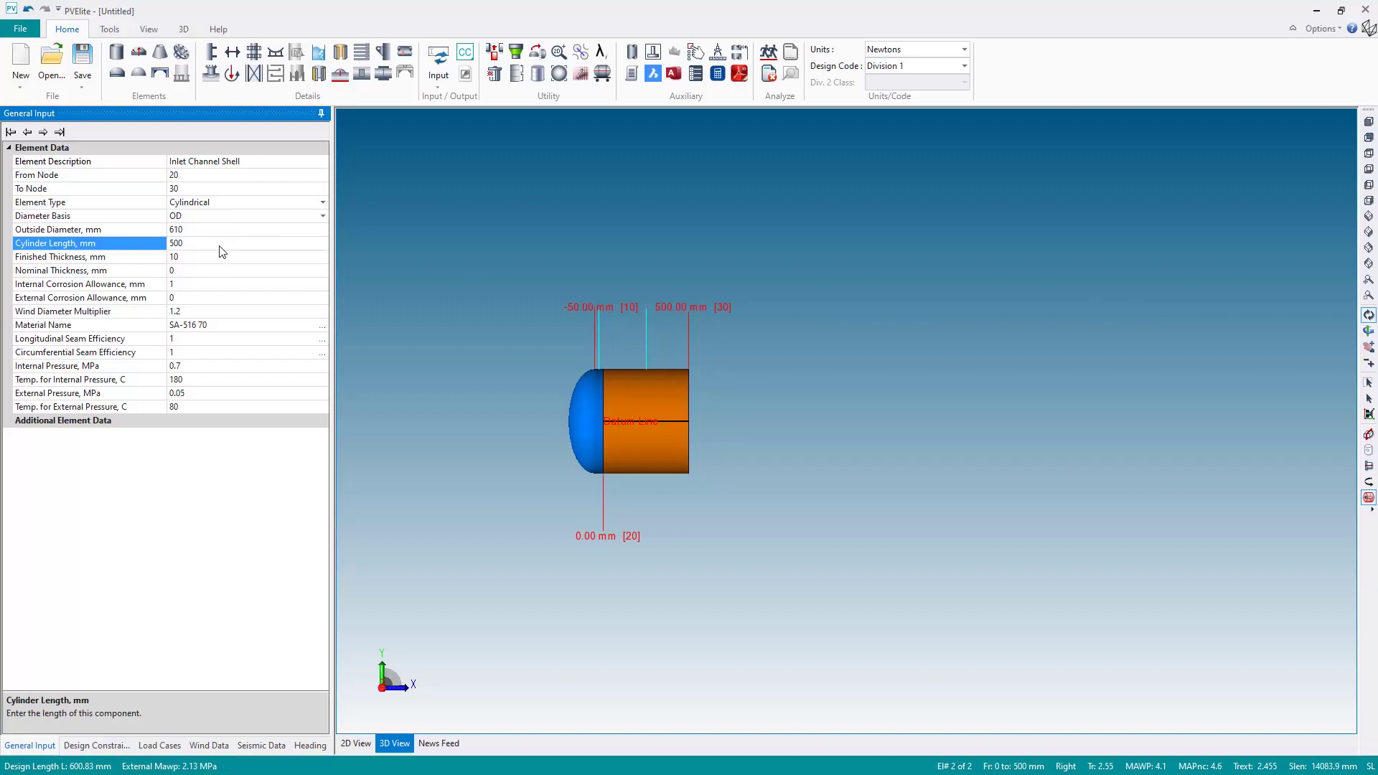
# Add a weld-neck body flange named 'Inlet Channel Body Flange' and select its SA-516 70 material text.
pyautogui.click(182, 53)
pyautogui.click(195, 162)
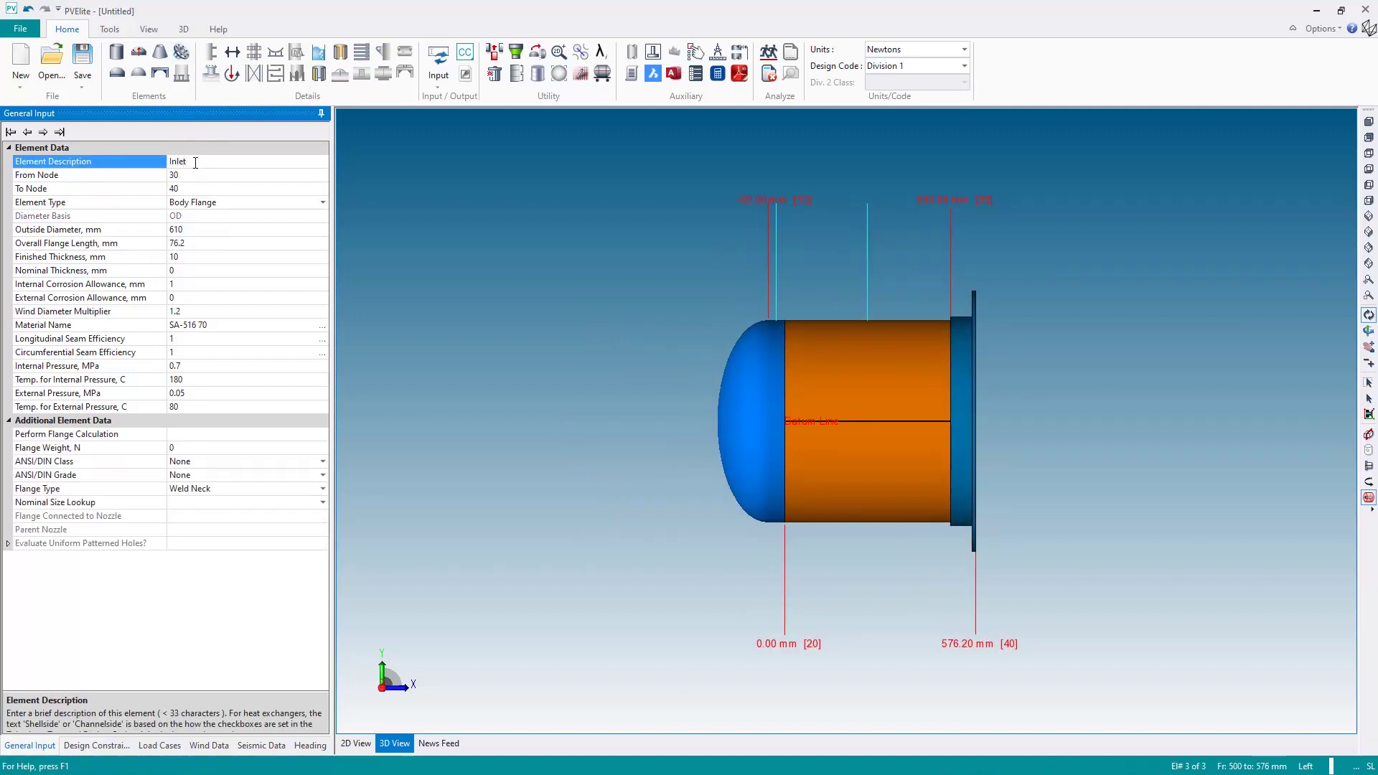
pyautogui.write('Inlet Channel Body Flange')
pyautogui.press('Return')
pyautogui.click(132, 436)
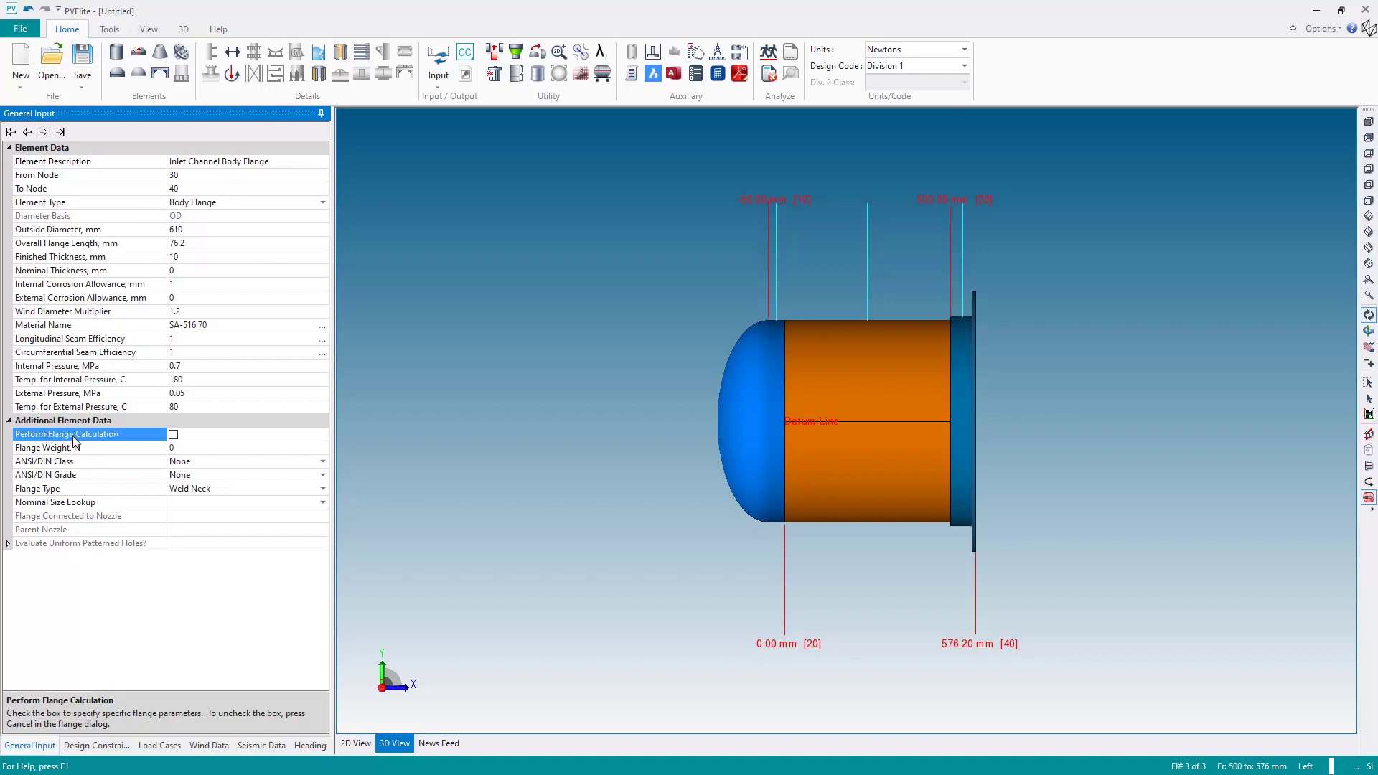
pyautogui.click(56, 328)
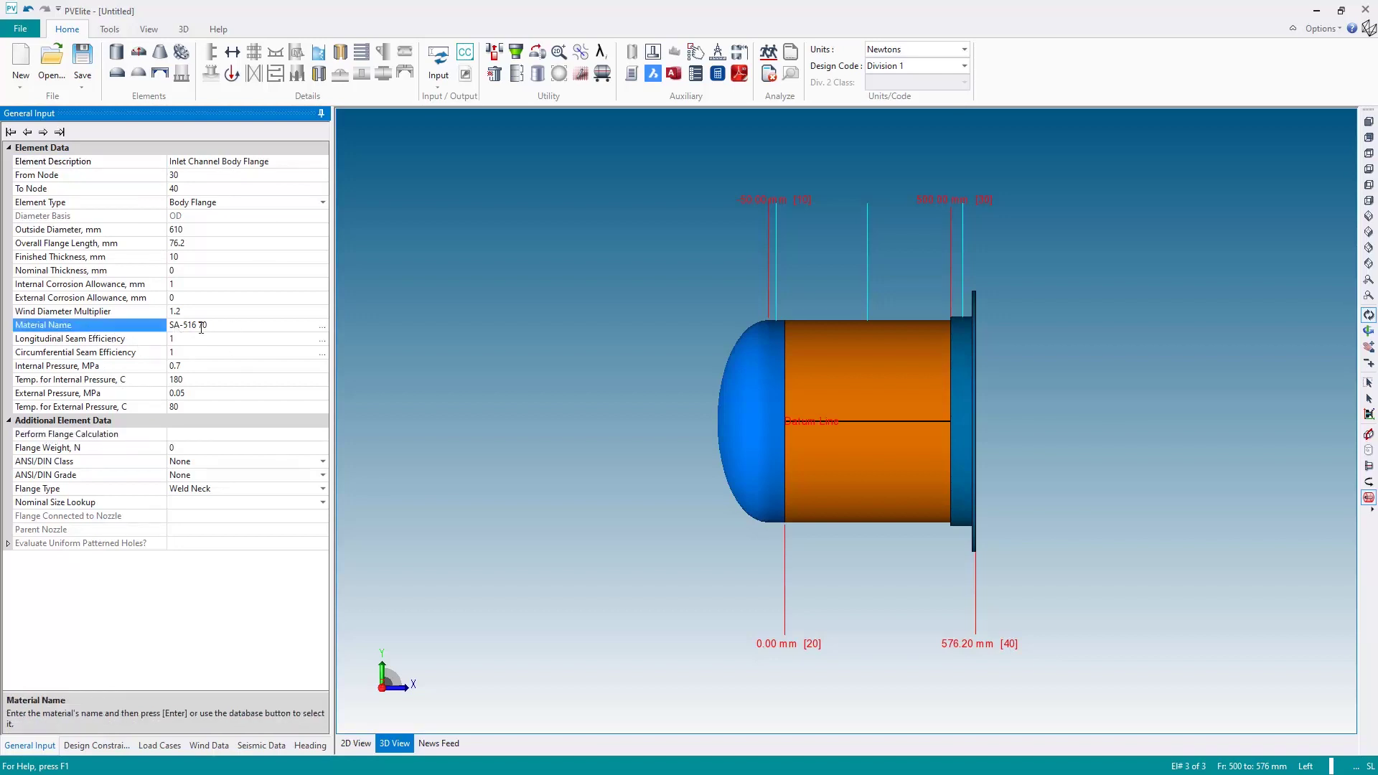
pyautogui.moveTo(217, 325); pyautogui.dragTo(97, 323)
# Replace the flange material with SA-105 chosen from the material database.
pyautogui.press('BackSpace')
pyautogui.press('Return')
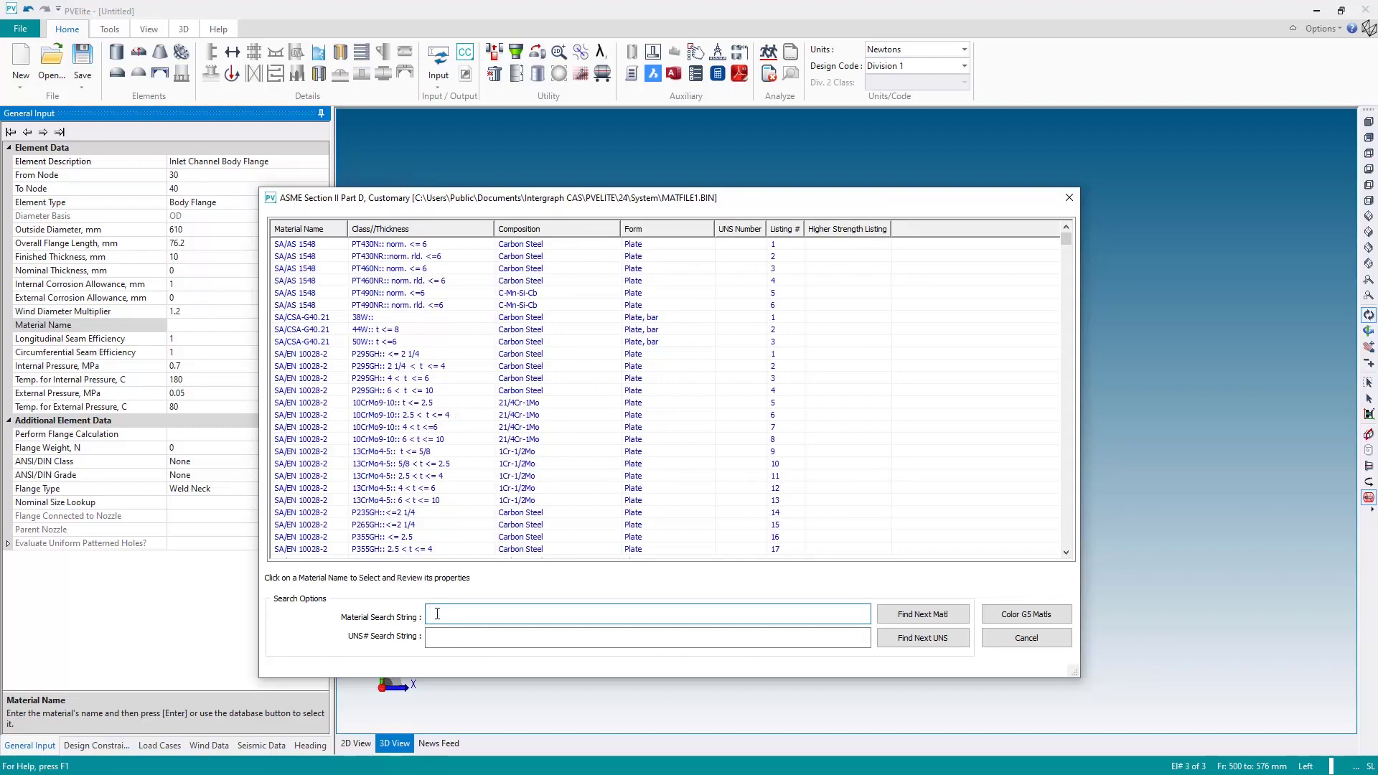
pyautogui.write('SA105')
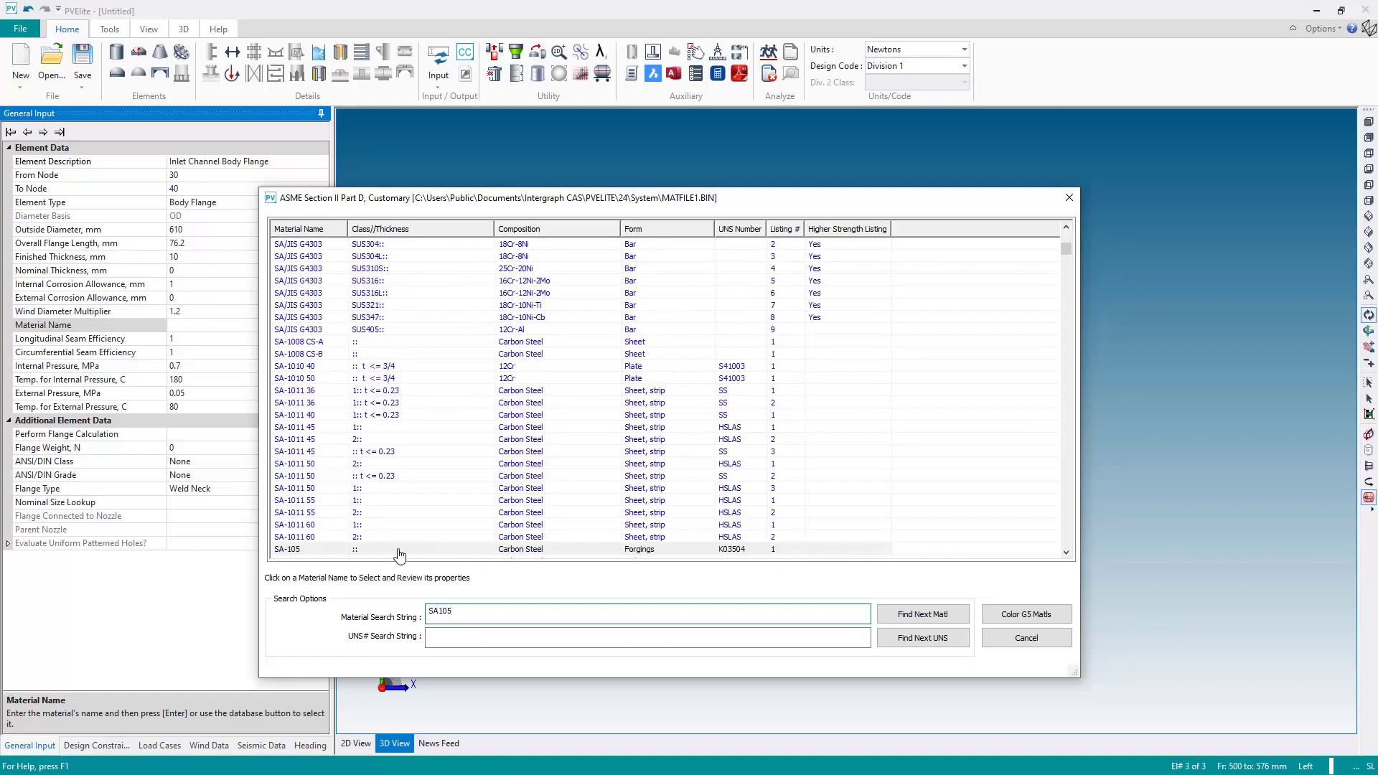
pyautogui.click(289, 550)
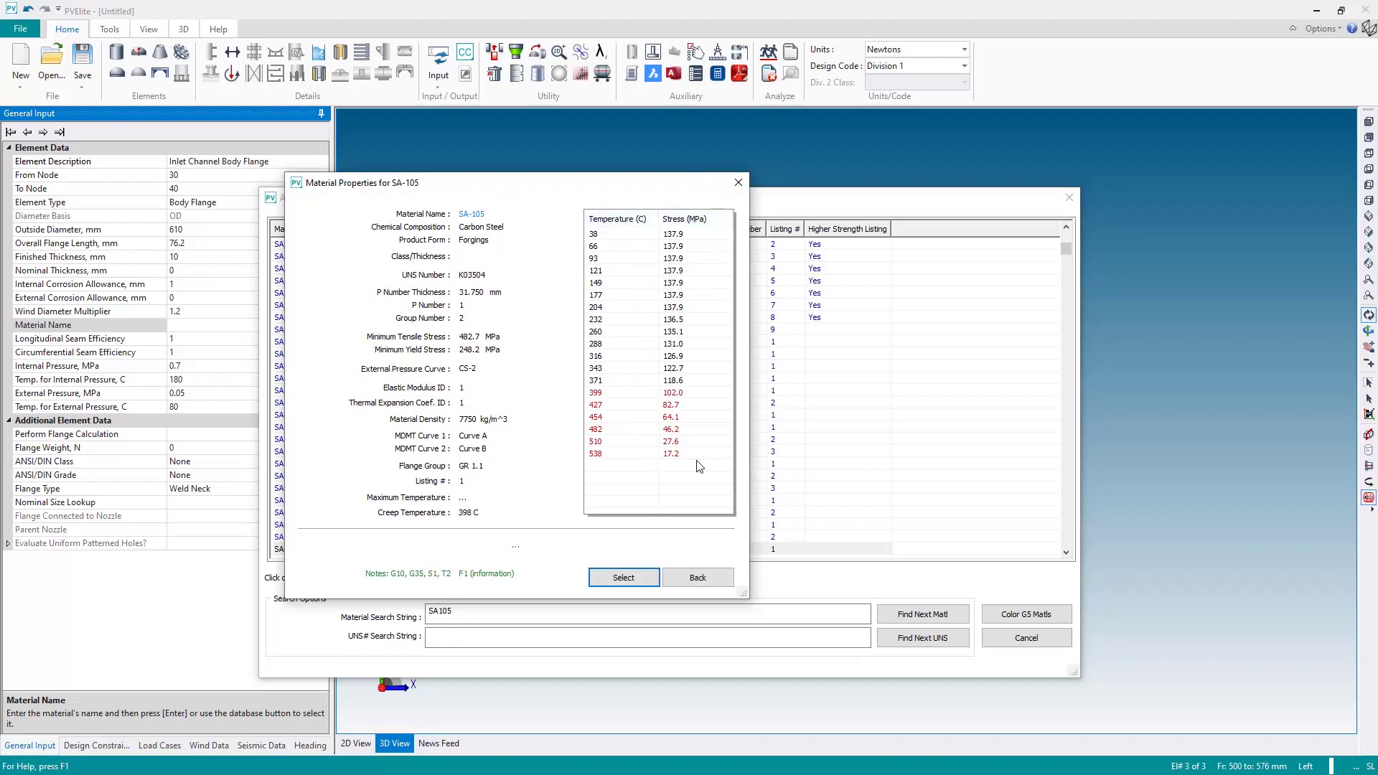
pyautogui.click(622, 578)
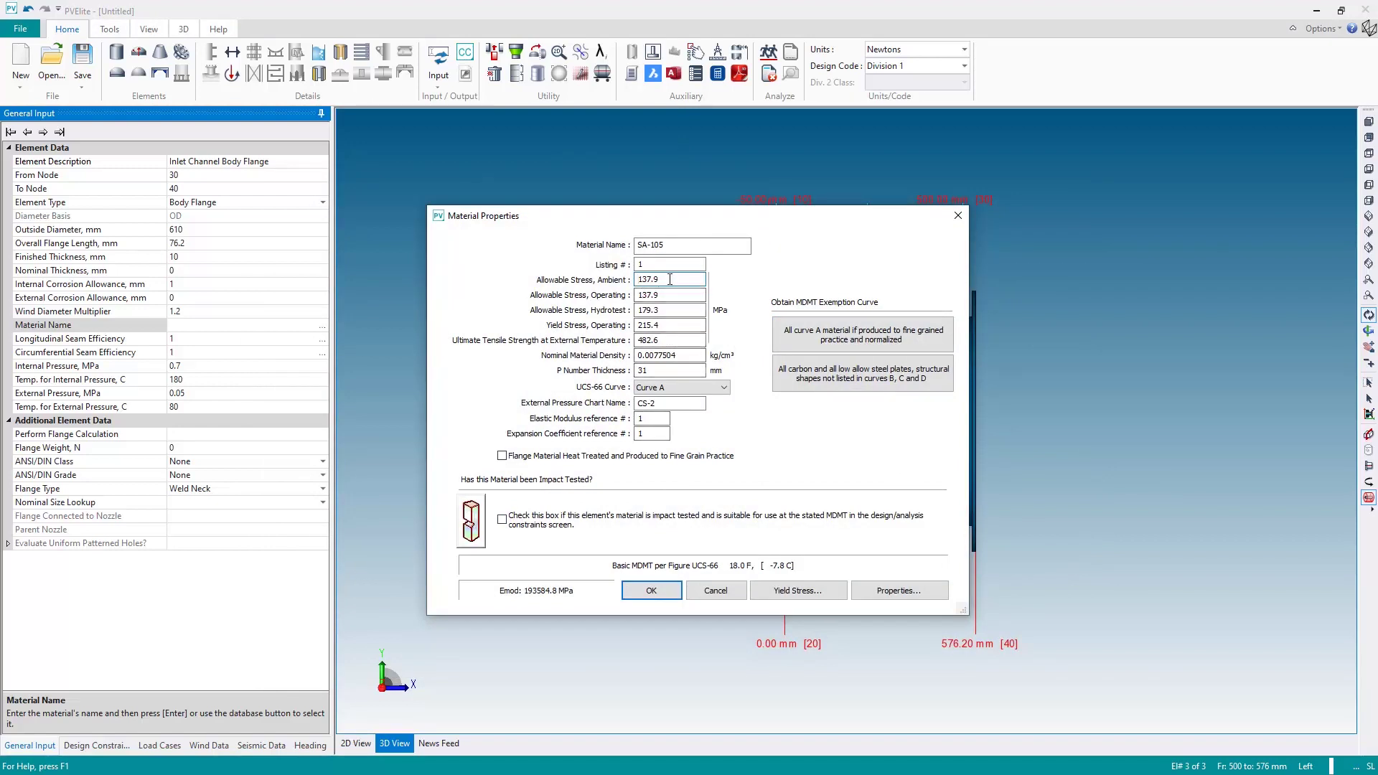
# Enable flange calculation and obtain standard Class 300, 24-inch nominal flange dimensions.
pyautogui.click(651, 591)
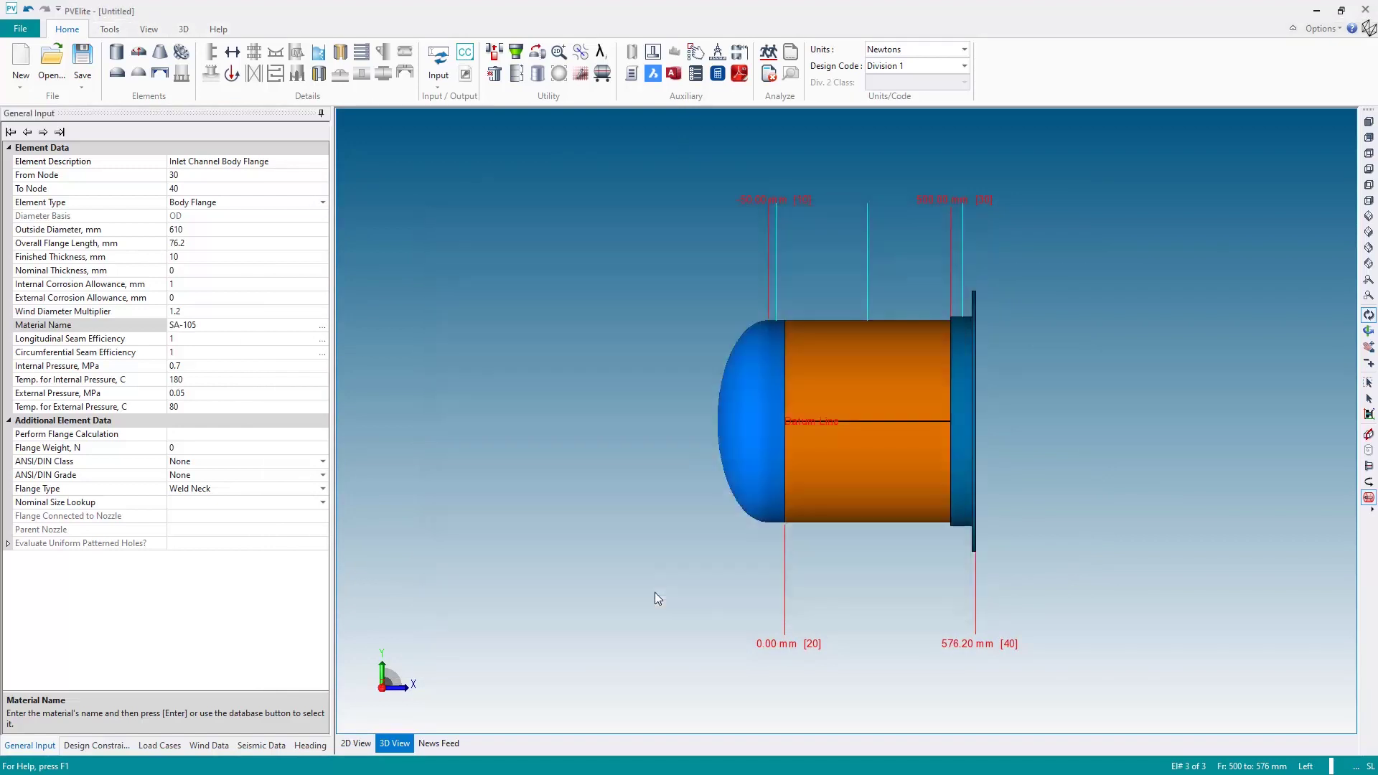
pyautogui.click(151, 435)
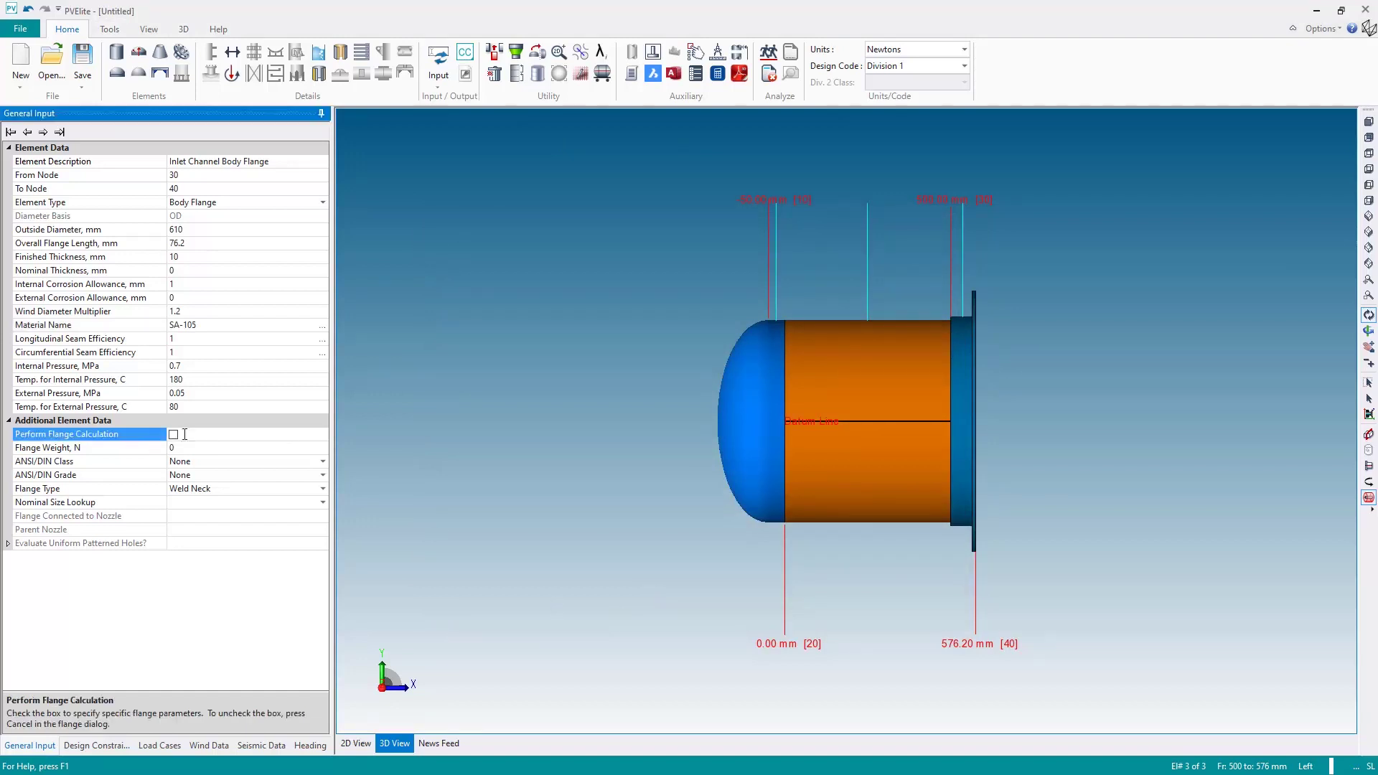
pyautogui.click(173, 435)
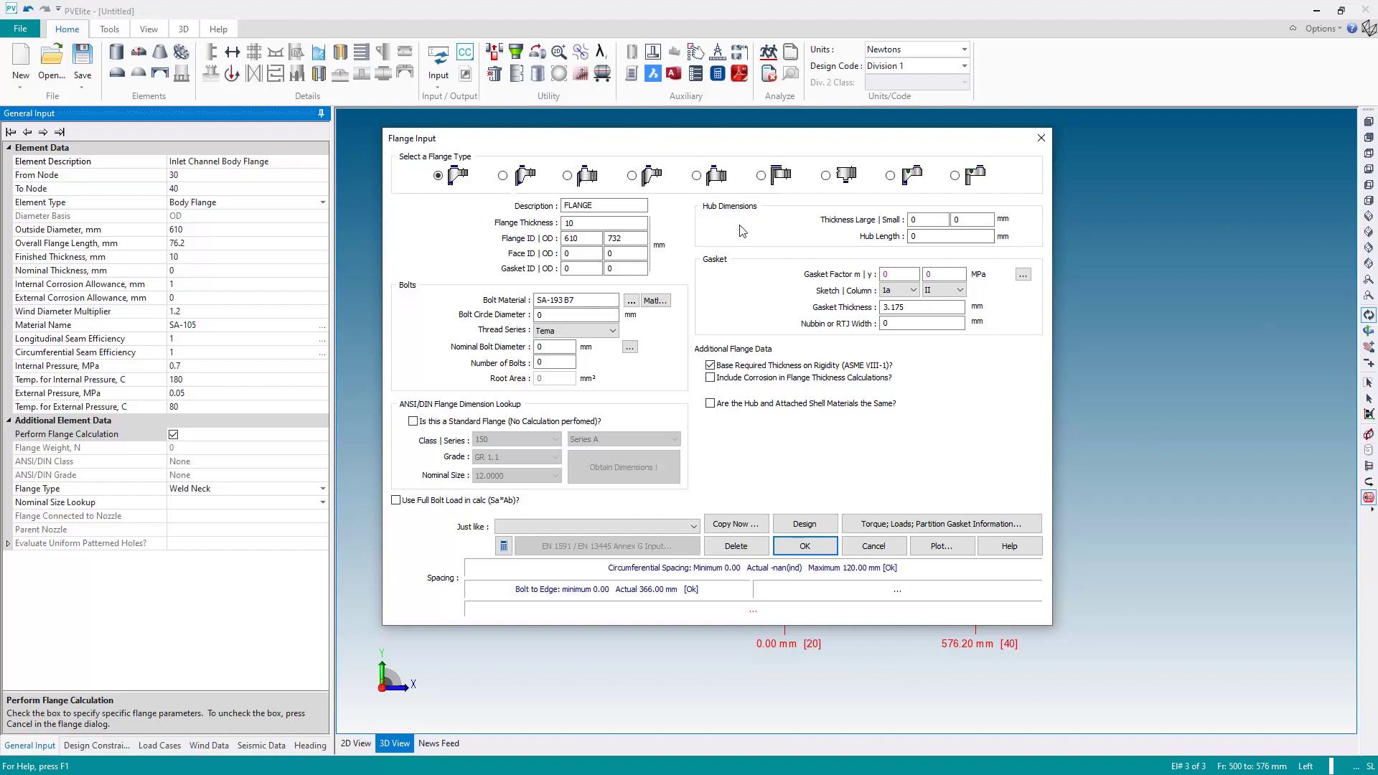
pyautogui.click(414, 422)
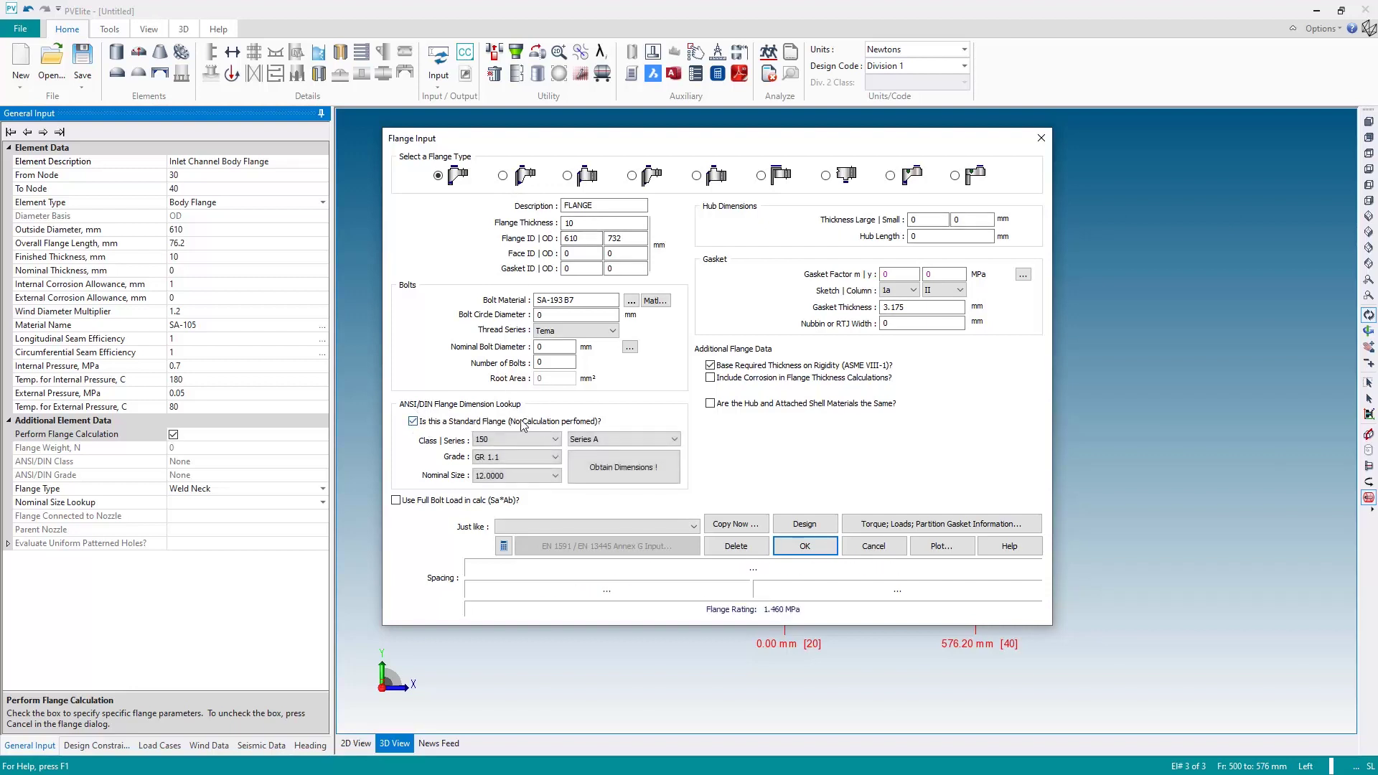
pyautogui.click(510, 441)
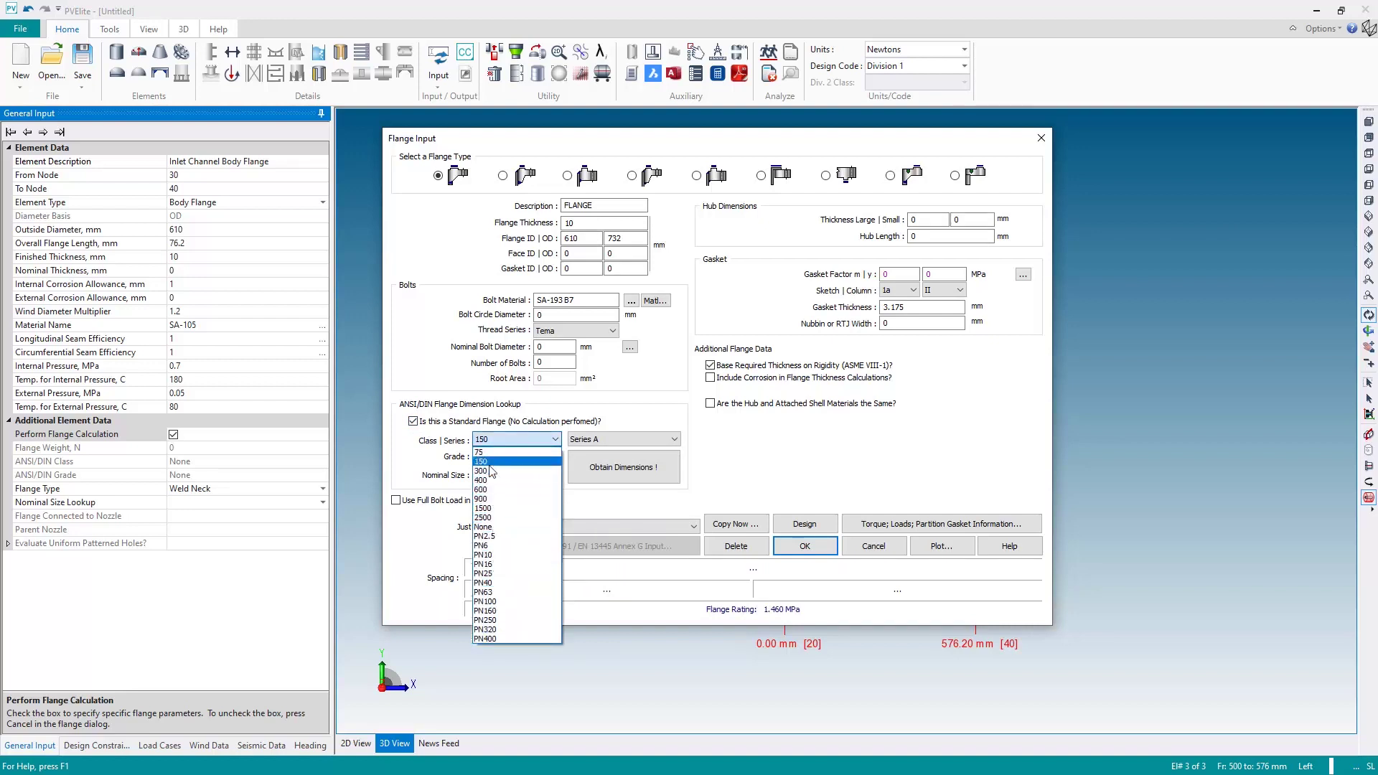
pyautogui.click(492, 472)
pyautogui.click(539, 476)
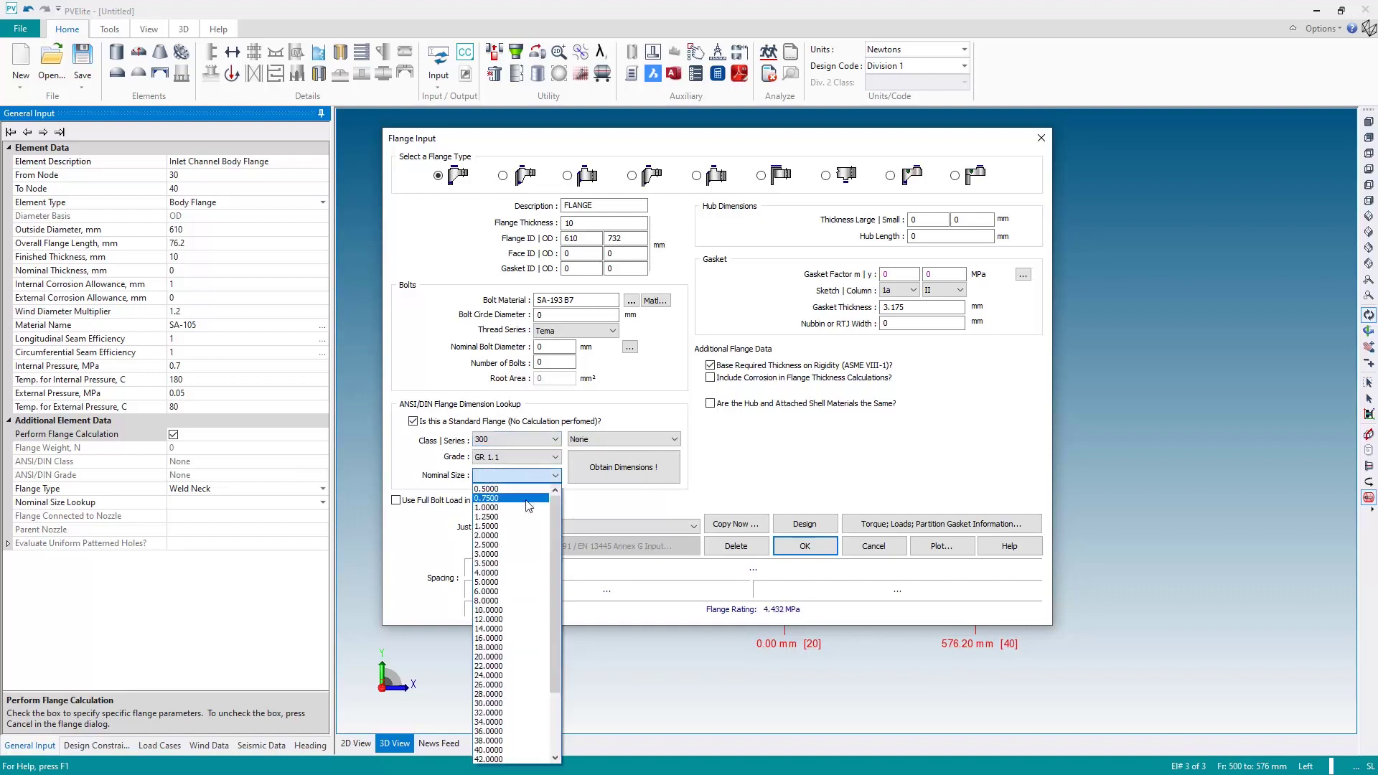
pyautogui.click(498, 676)
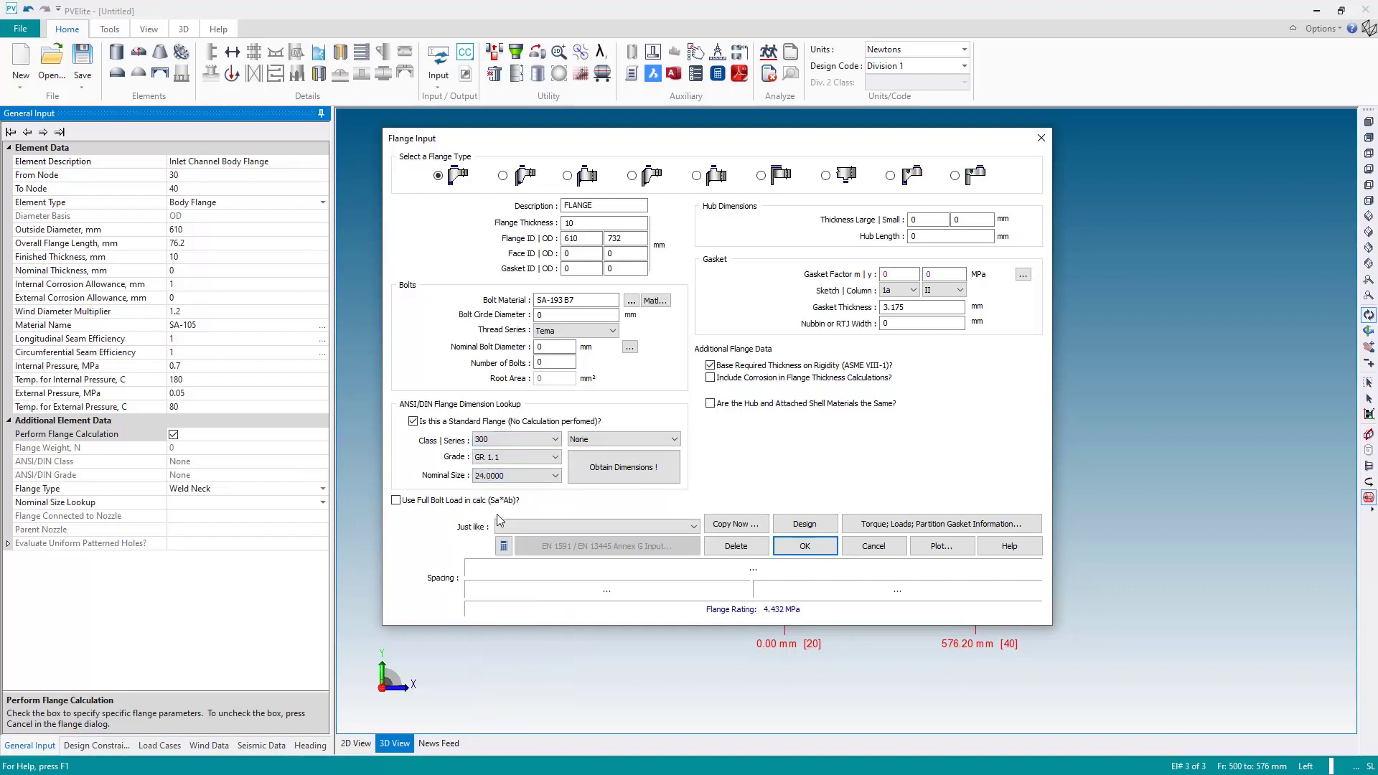
pyautogui.click(633, 471)
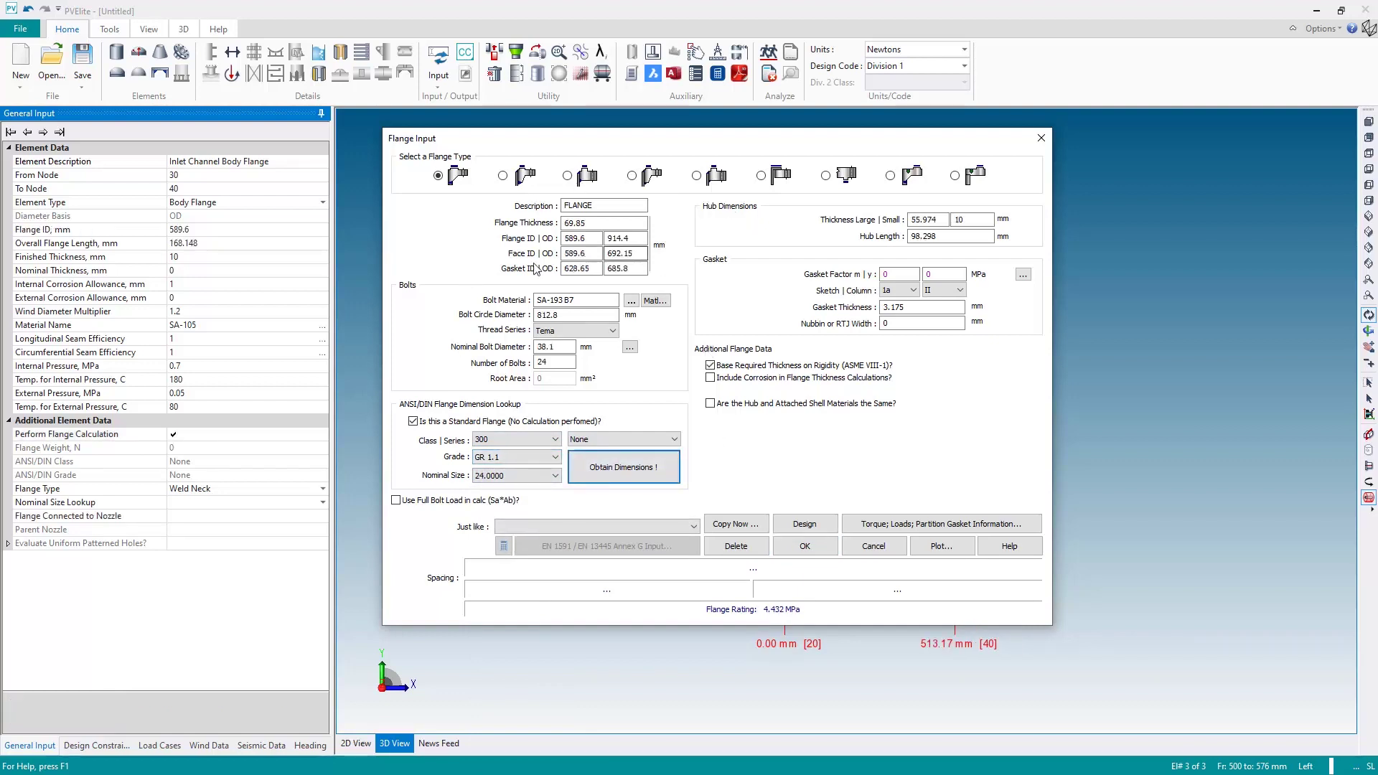
# Set the flange gasket to elastomer without fabric.
pyautogui.click(886, 273)
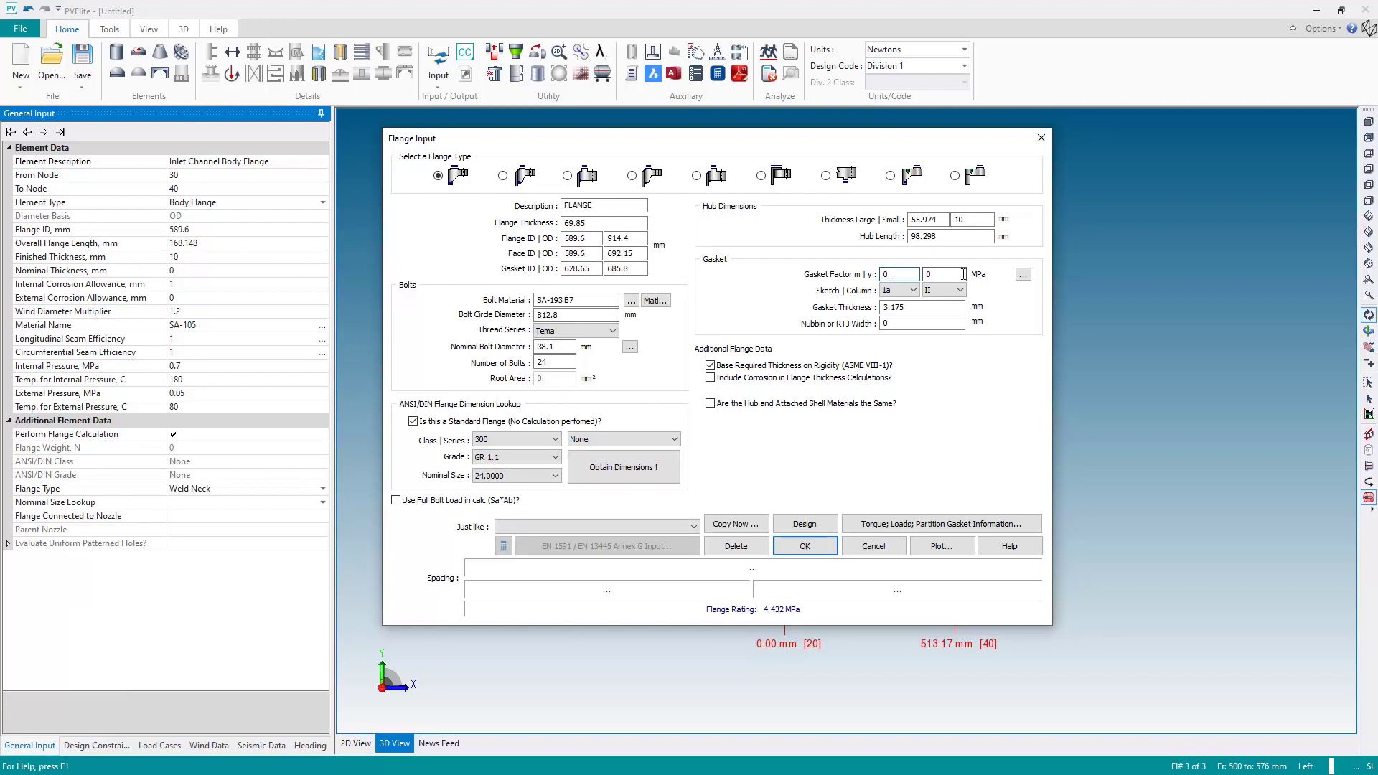
pyautogui.click(1023, 276)
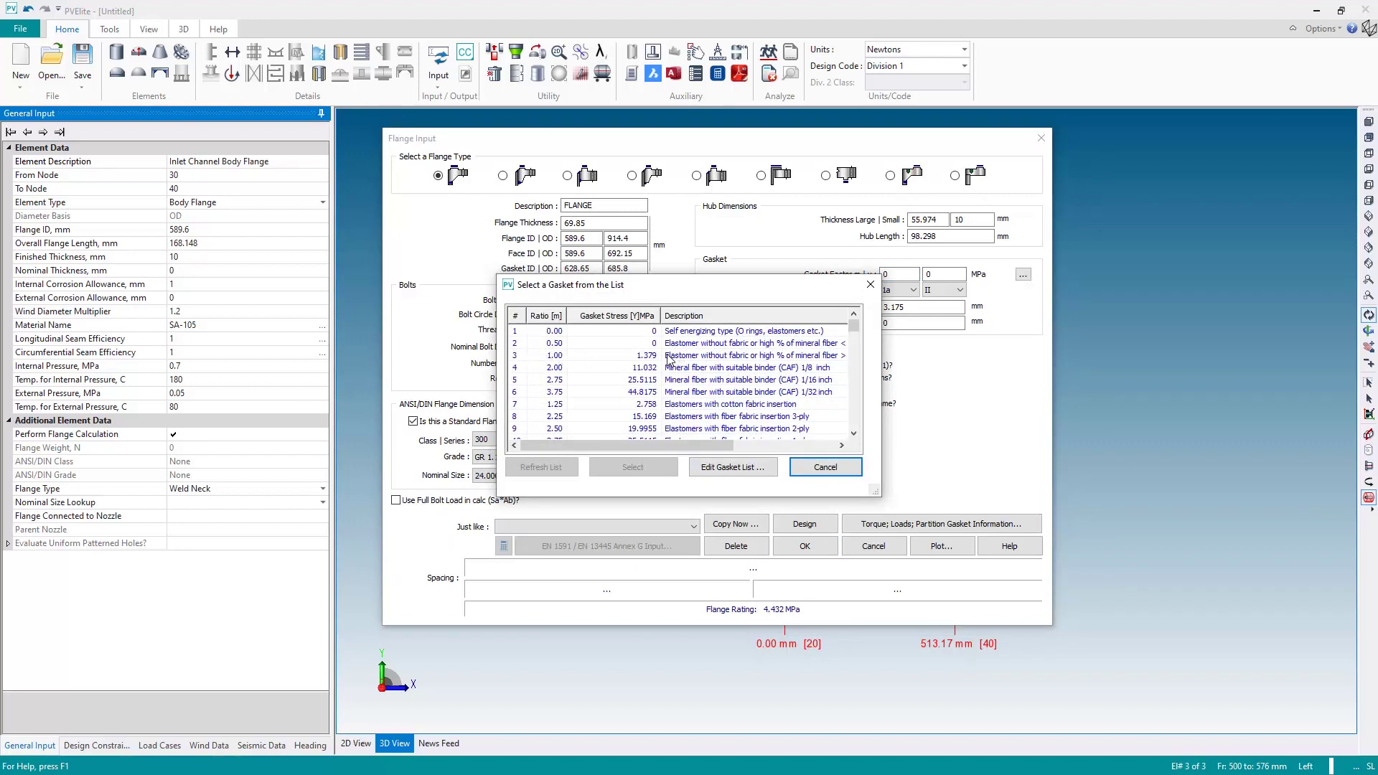
pyautogui.click(533, 354)
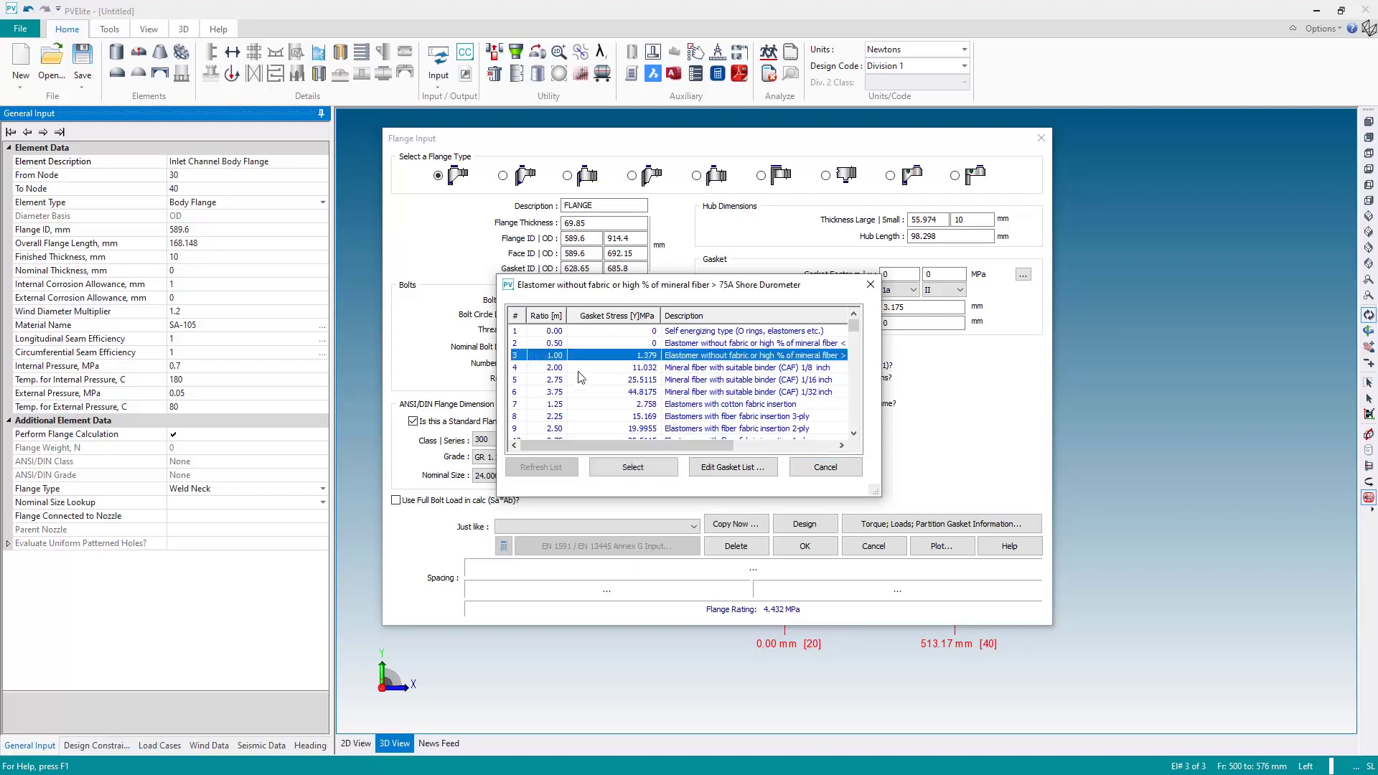
pyautogui.click(633, 468)
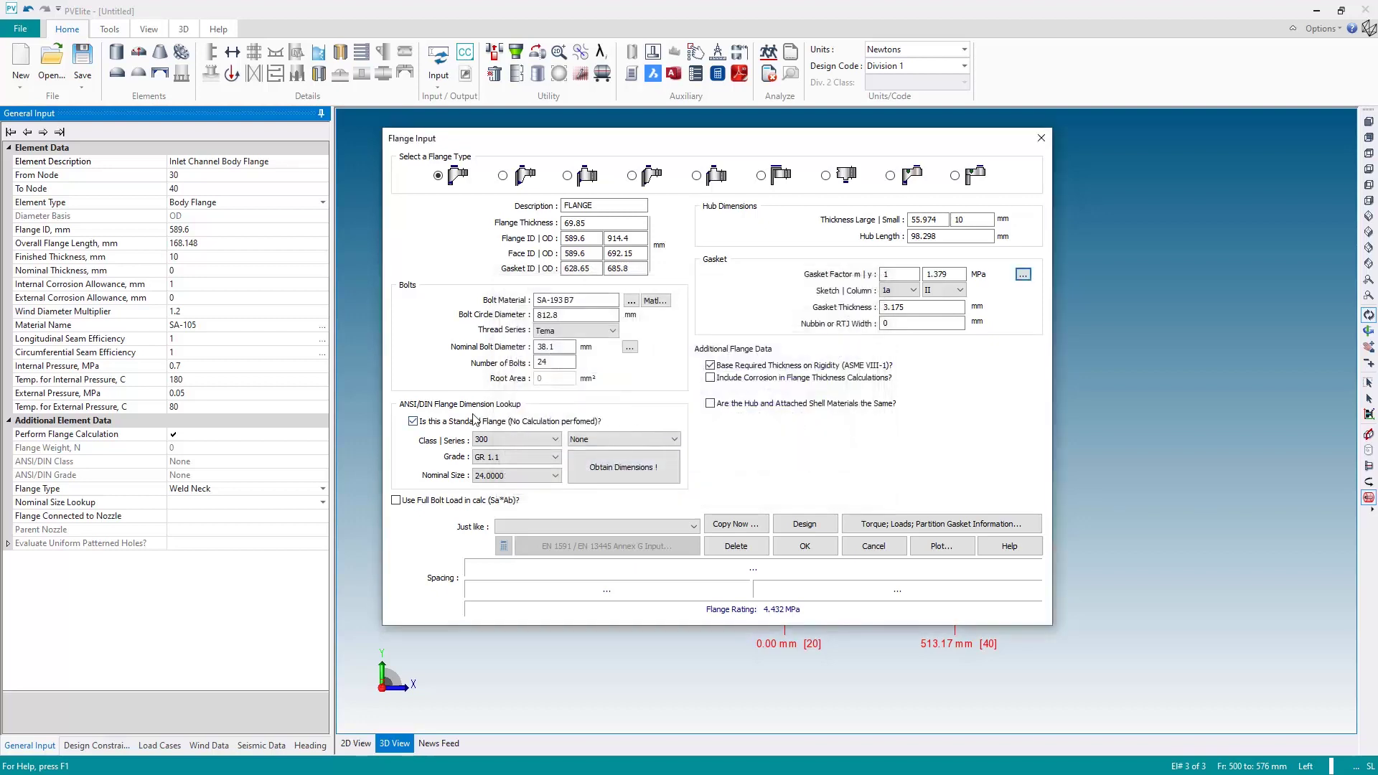
# Clear the standard flange option, run a quick calculation, and accept the 69.85 mm flange.
pyautogui.click(413, 421)
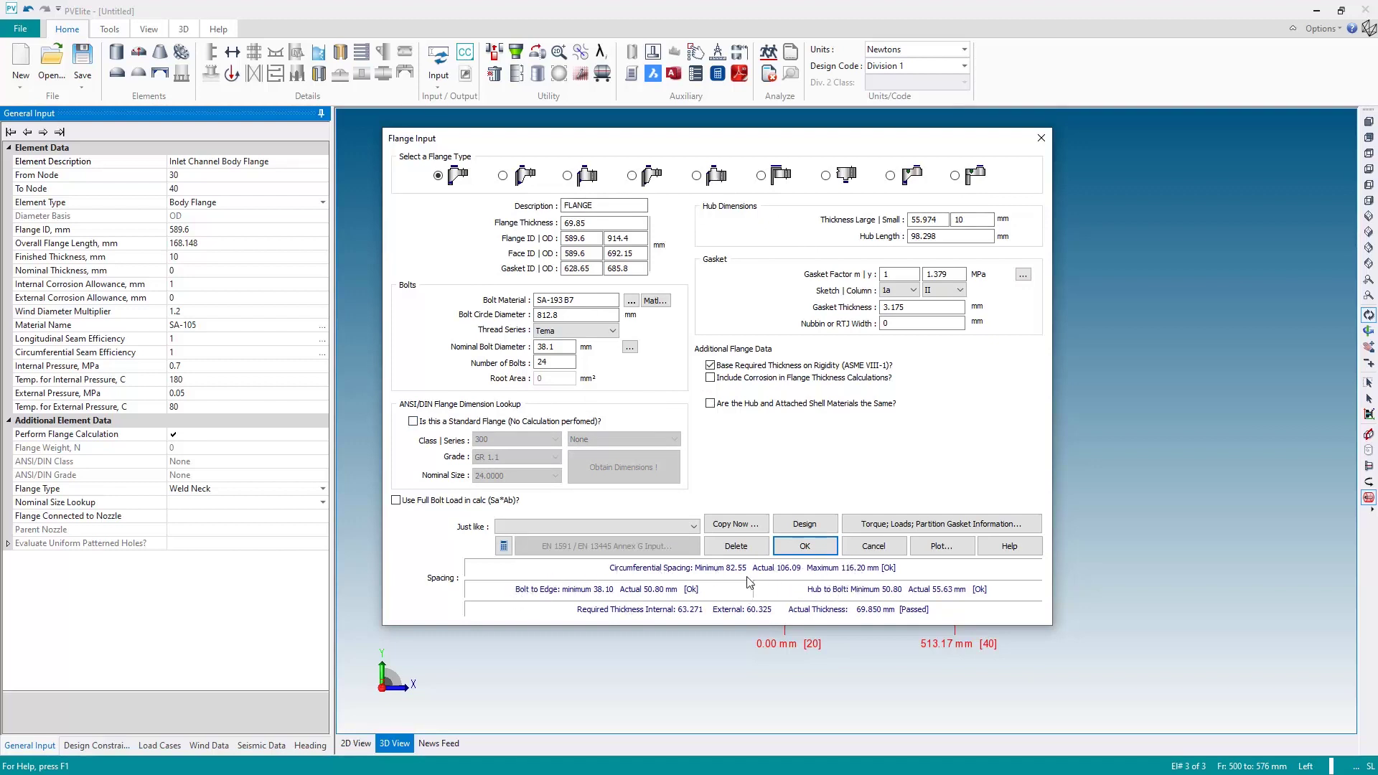
pyautogui.click(503, 547)
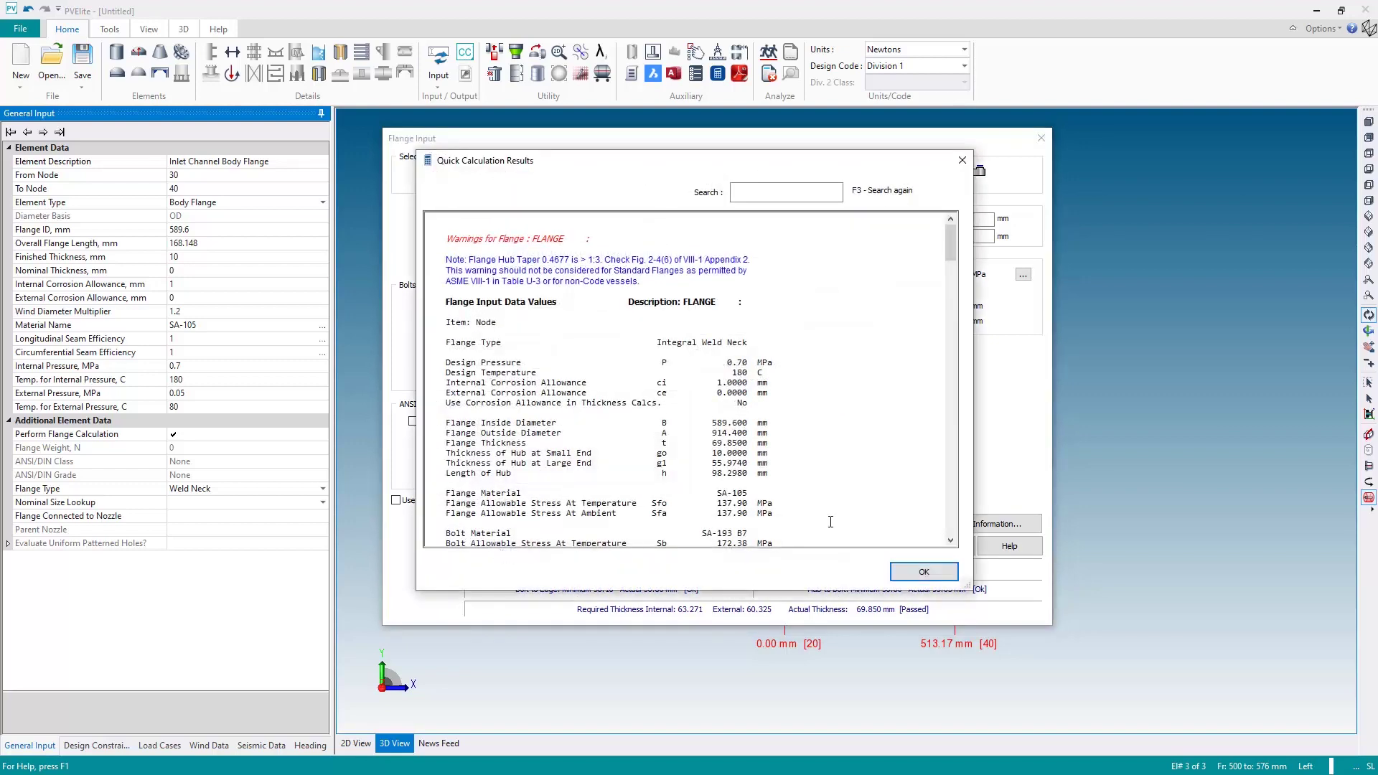
pyautogui.click(925, 572)
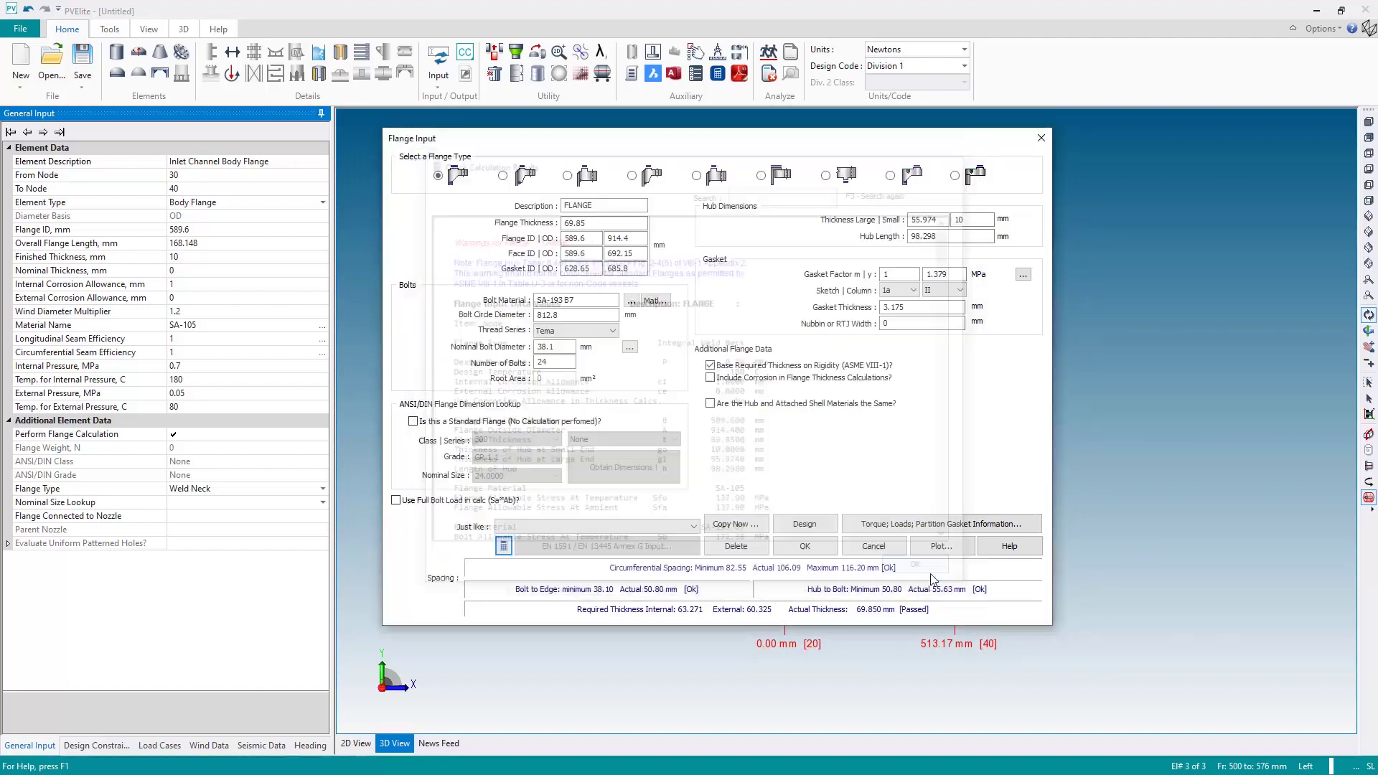
pyautogui.click(810, 548)
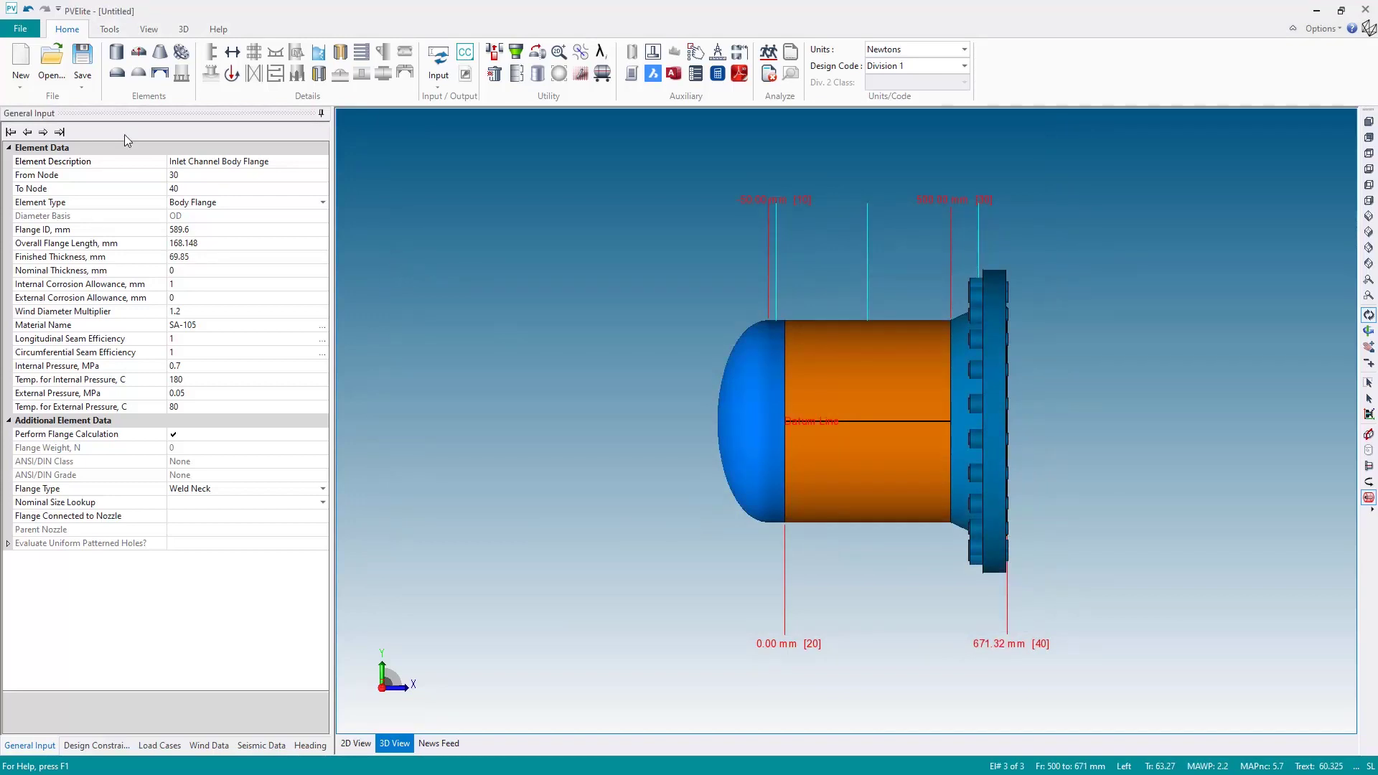
# Add a cylindrical shell named 'Main Shell' after the inlet flange.
pyautogui.click(116, 52)
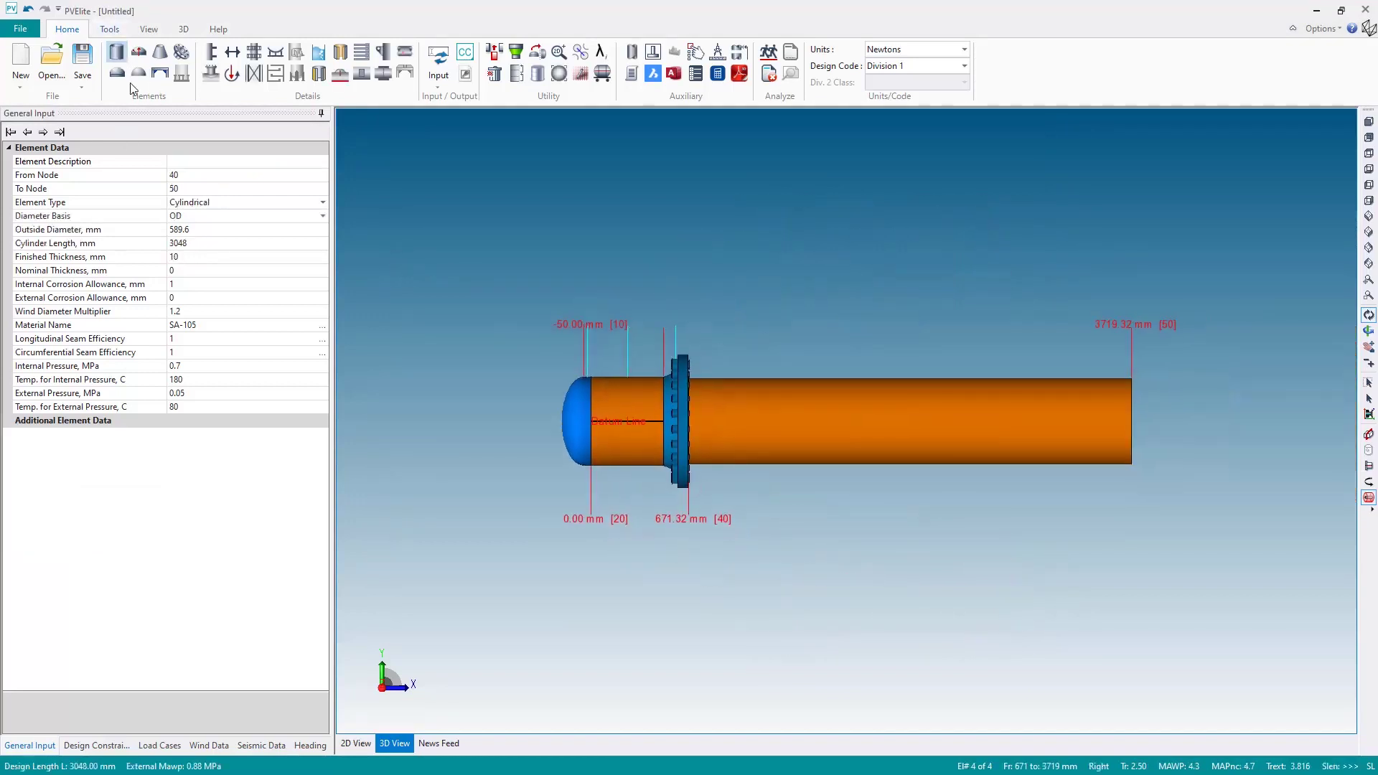
pyautogui.click(182, 159)
pyautogui.write('Main Shell')
pyautogui.press('Return')
# Change the Main Shell material from SA-105 to SA-516 70.
pyautogui.click(210, 327)
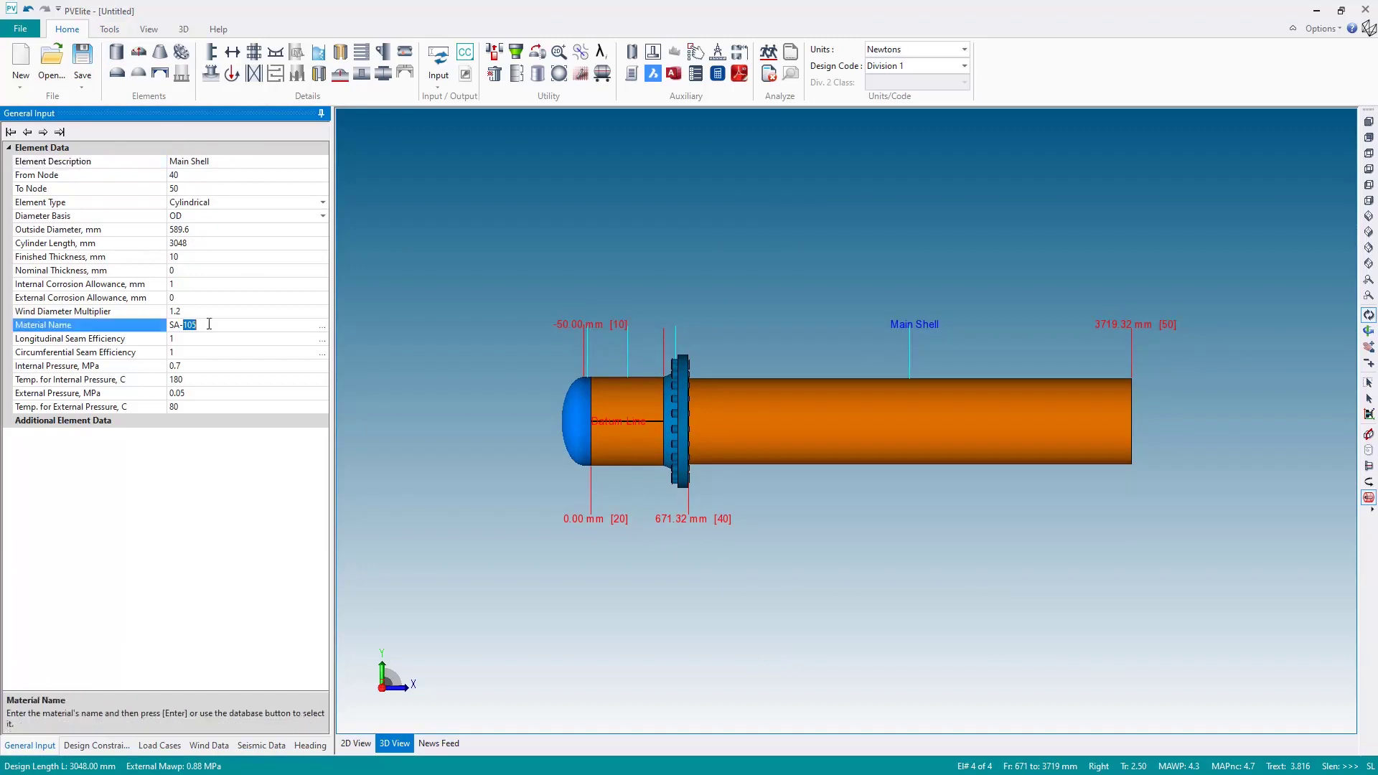
pyautogui.click(139, 326)
pyautogui.press('Delete')
pyautogui.press('Return')
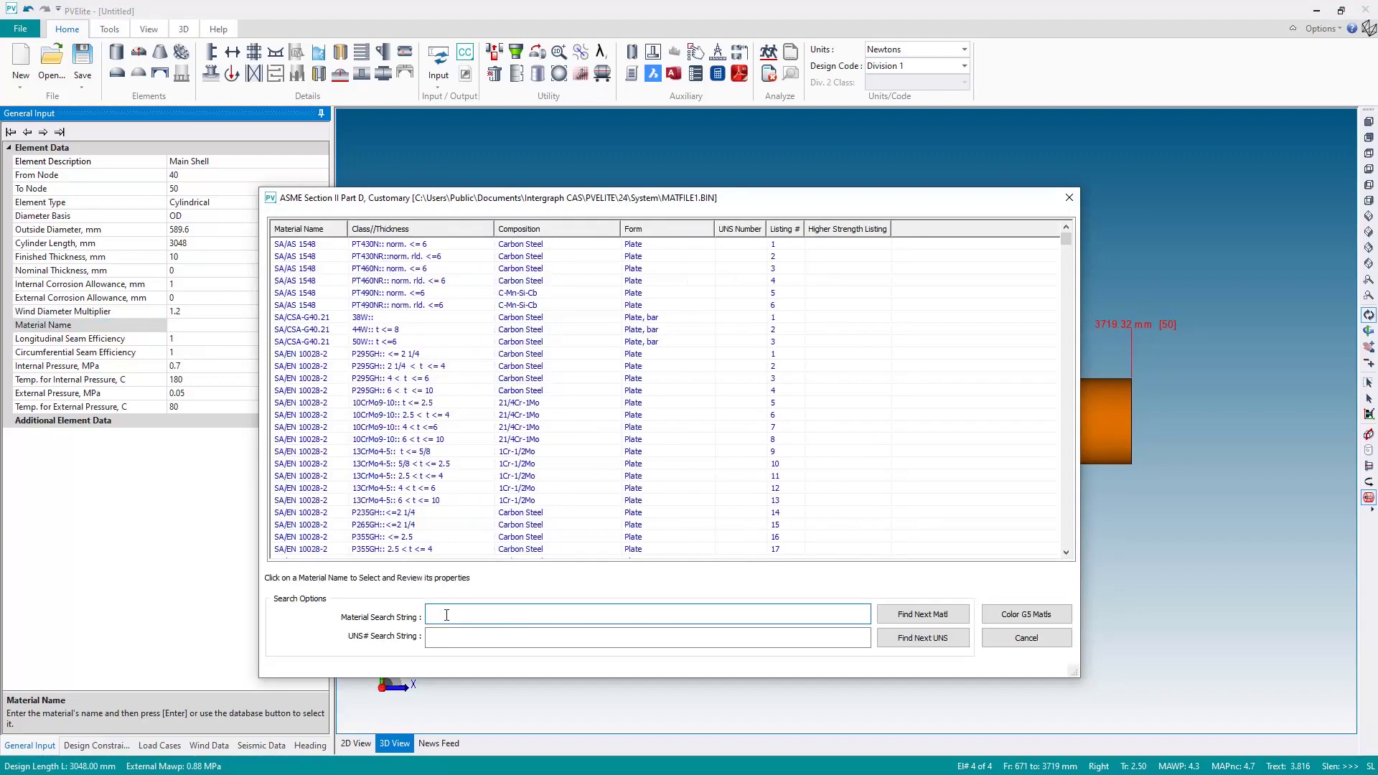
pyautogui.write('SA516')
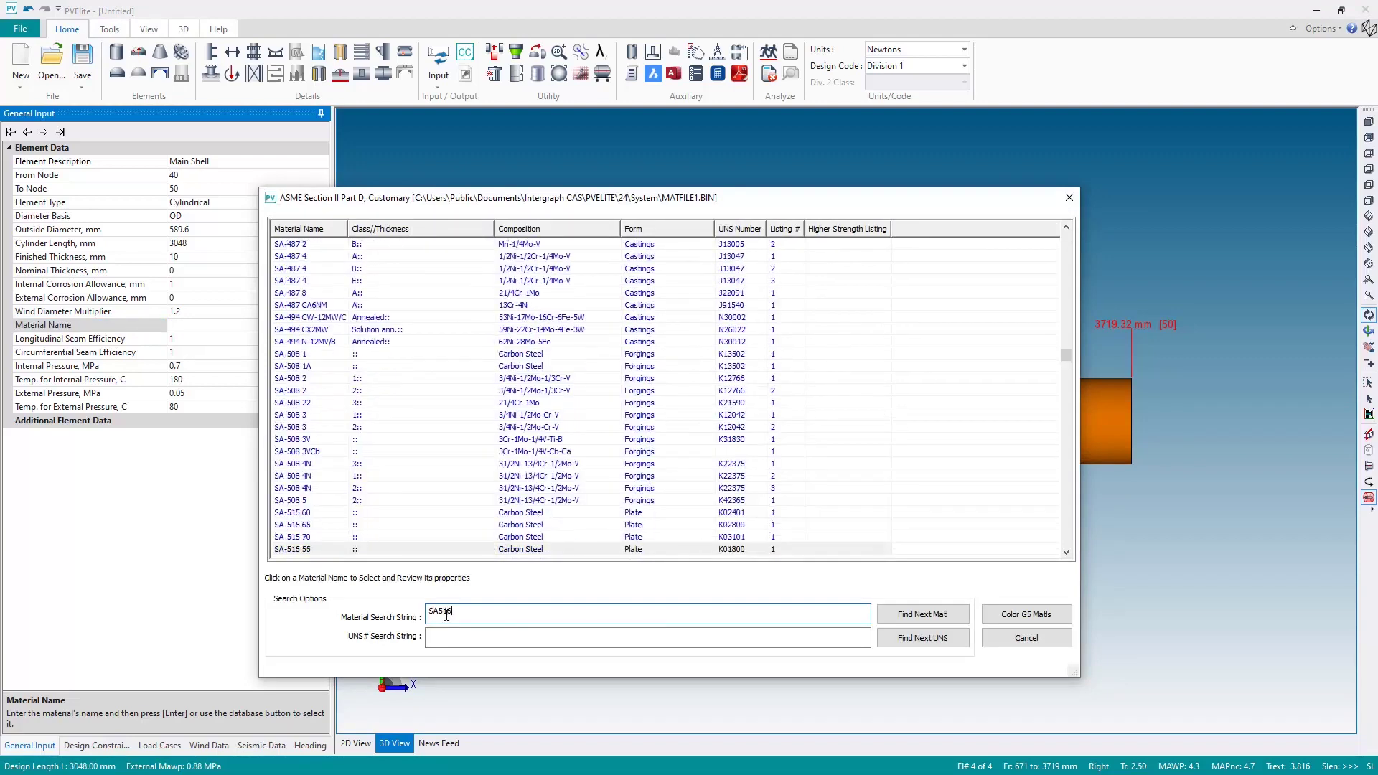
pyautogui.write('70')
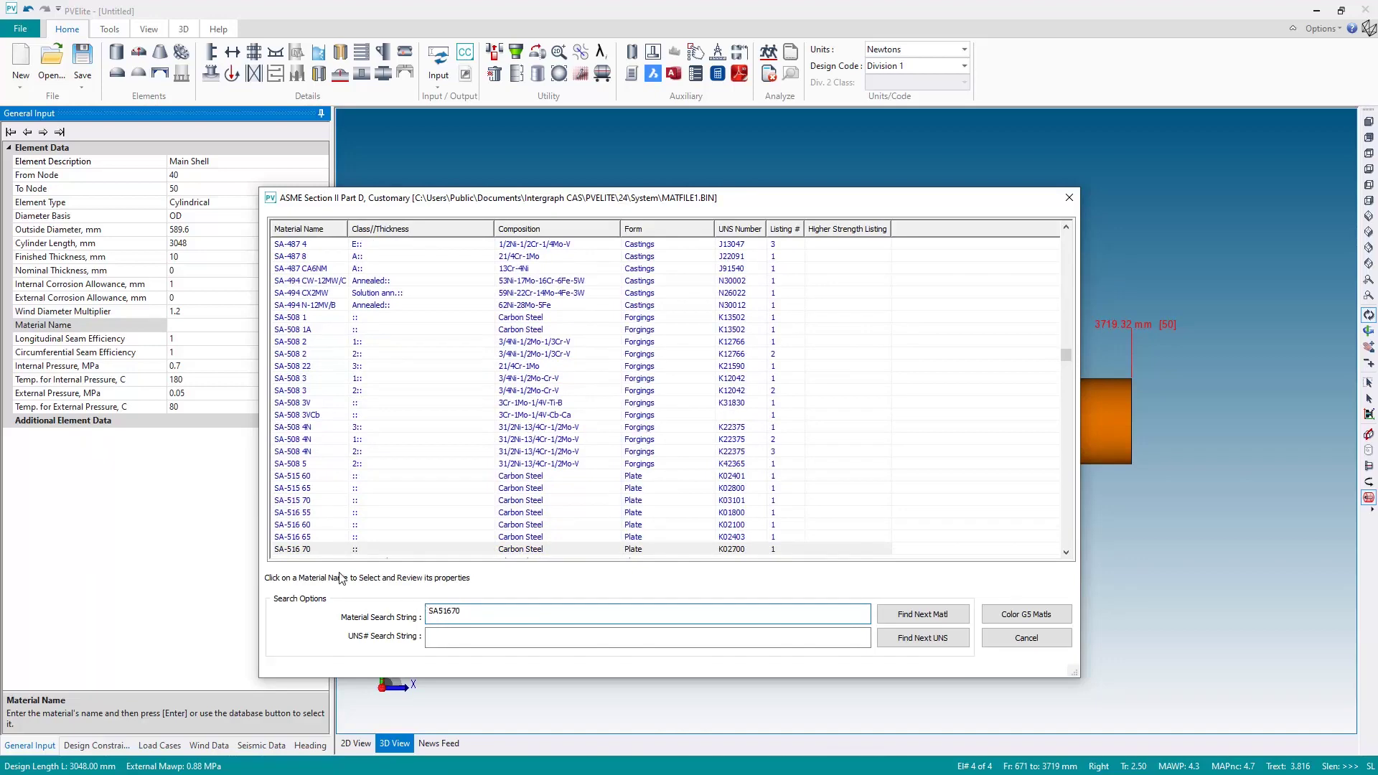
pyautogui.click(297, 550)
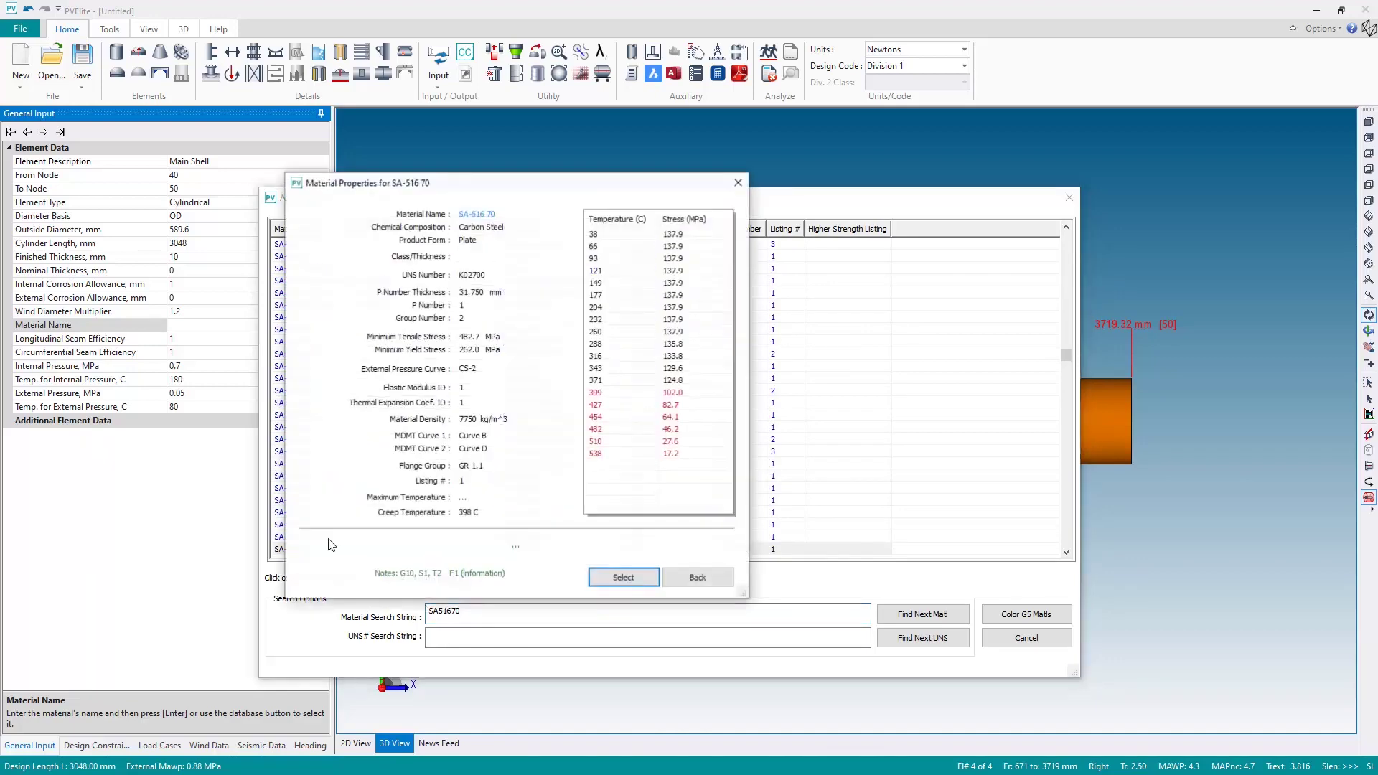
pyautogui.click(619, 578)
pyautogui.click(648, 590)
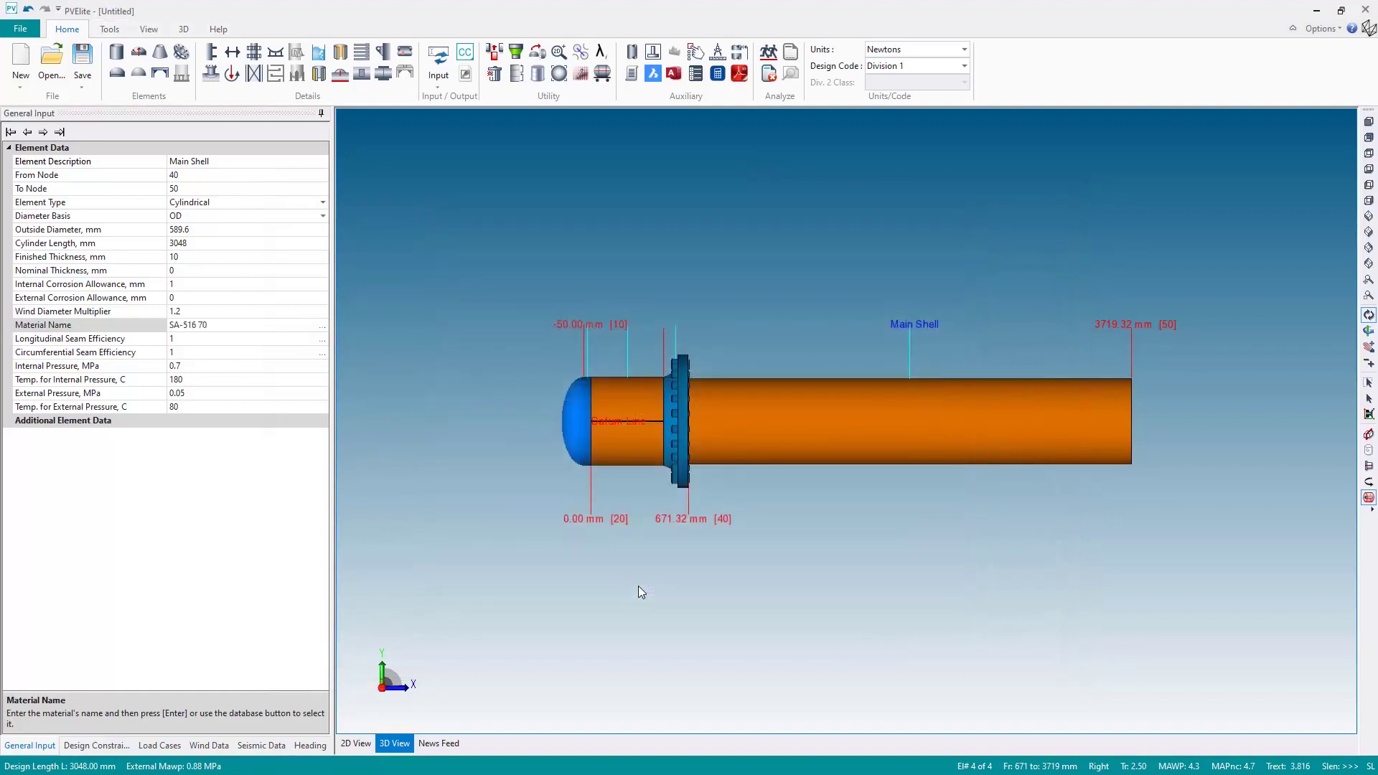
pyautogui.click(192, 226)
# Set the Main Shell outside diameter to 610 mm and cylinder length to 2870 mm.
pyautogui.doubleClick(192, 227)
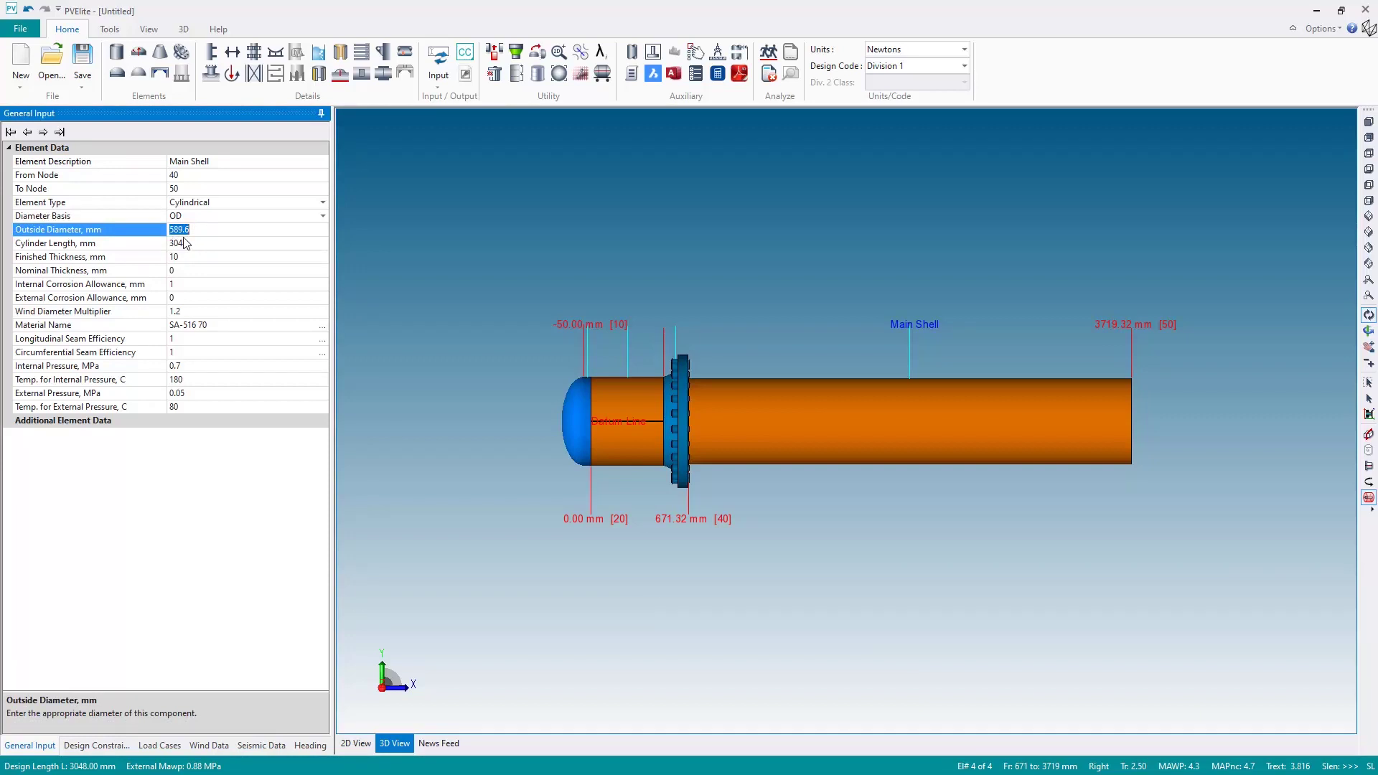
pyautogui.write('610')
pyautogui.press('Return')
pyautogui.press('Down')
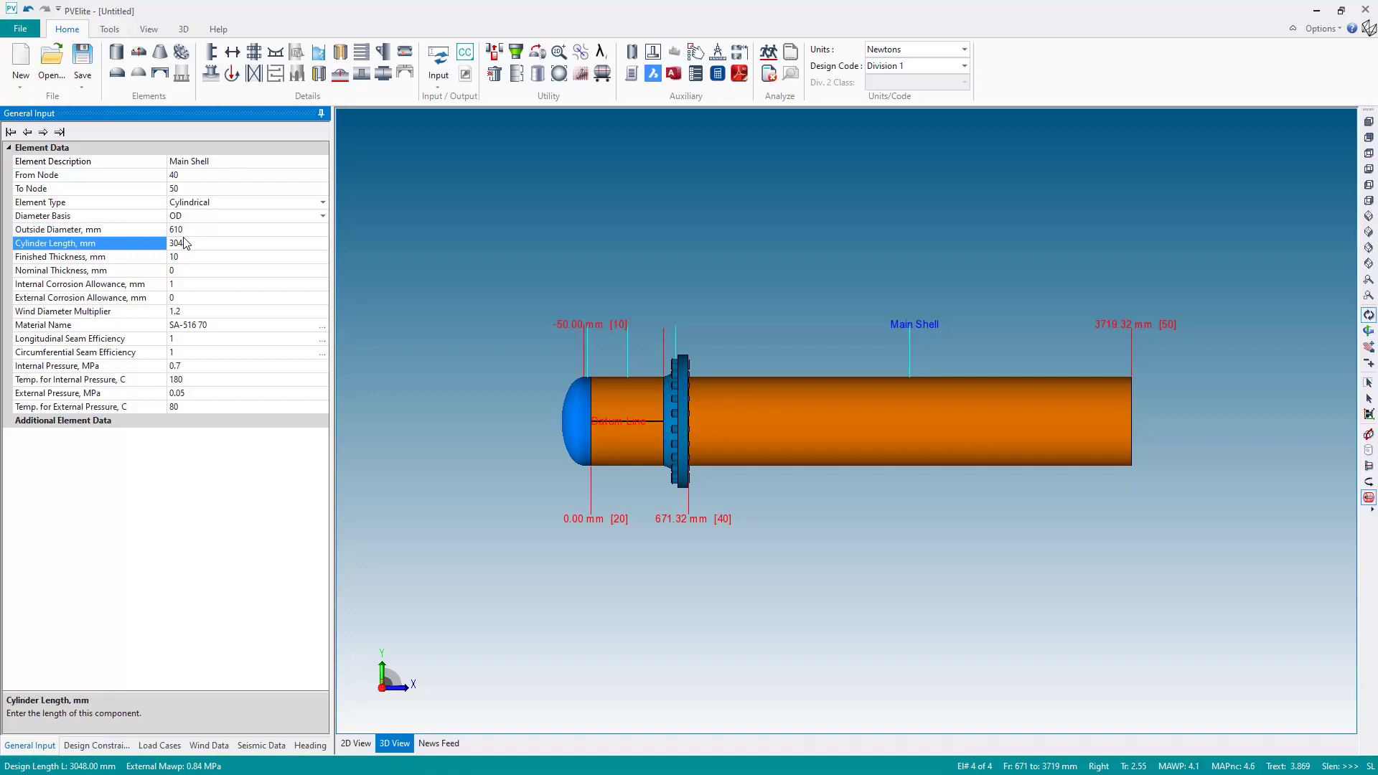
pyautogui.write('287')
pyautogui.press('Return')
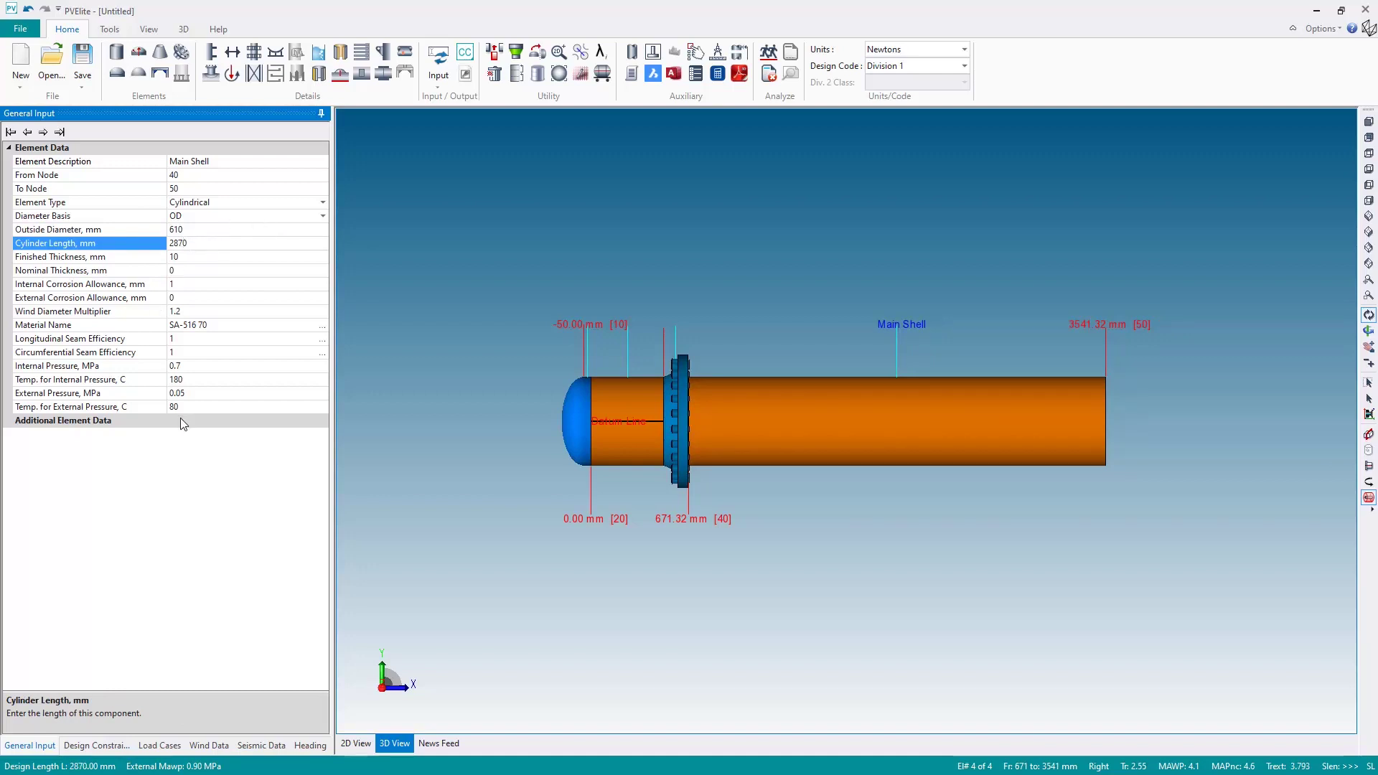
# Enter 1 MPa internal pressure at 120 C and 0.09 MPa external pressure at 30 C.
pyautogui.click(197, 362)
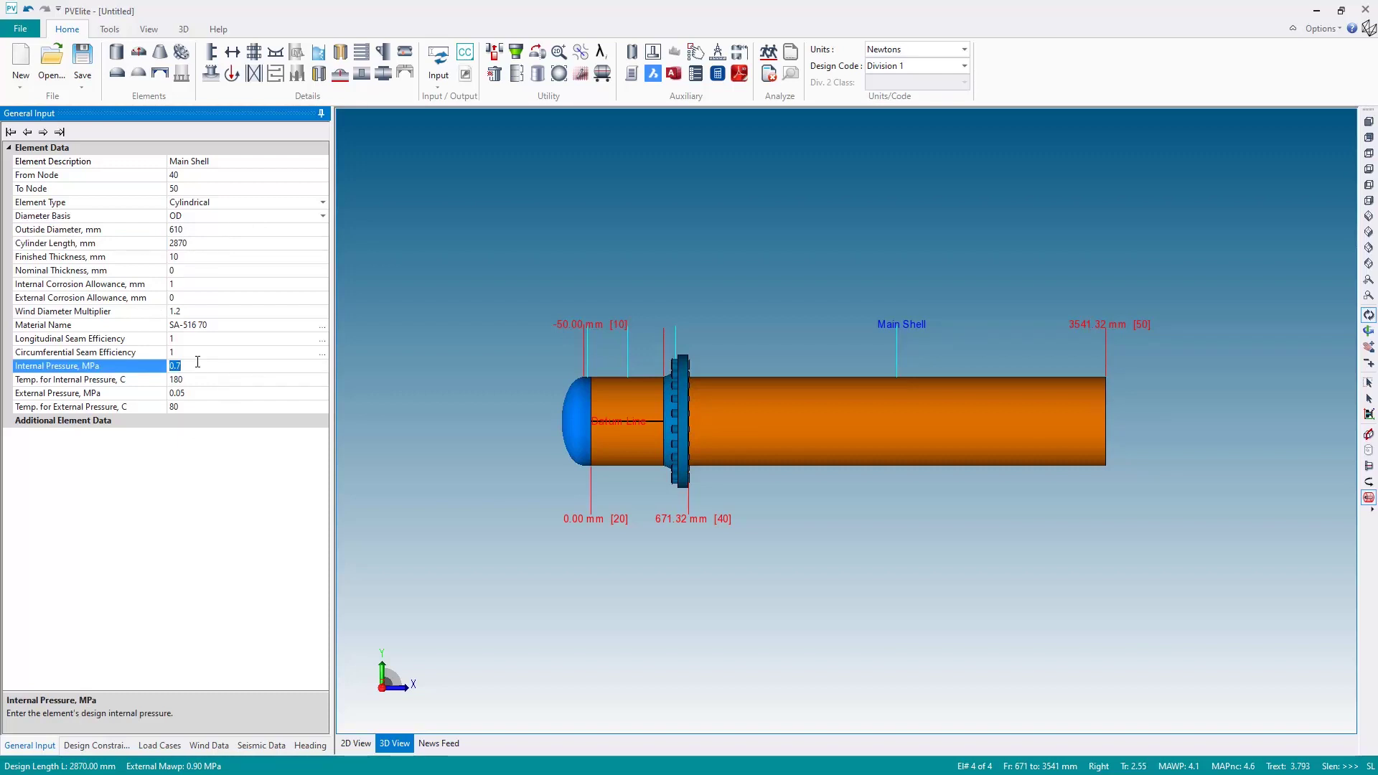
pyautogui.write('1')
pyautogui.press('Return')
pyautogui.write('120')
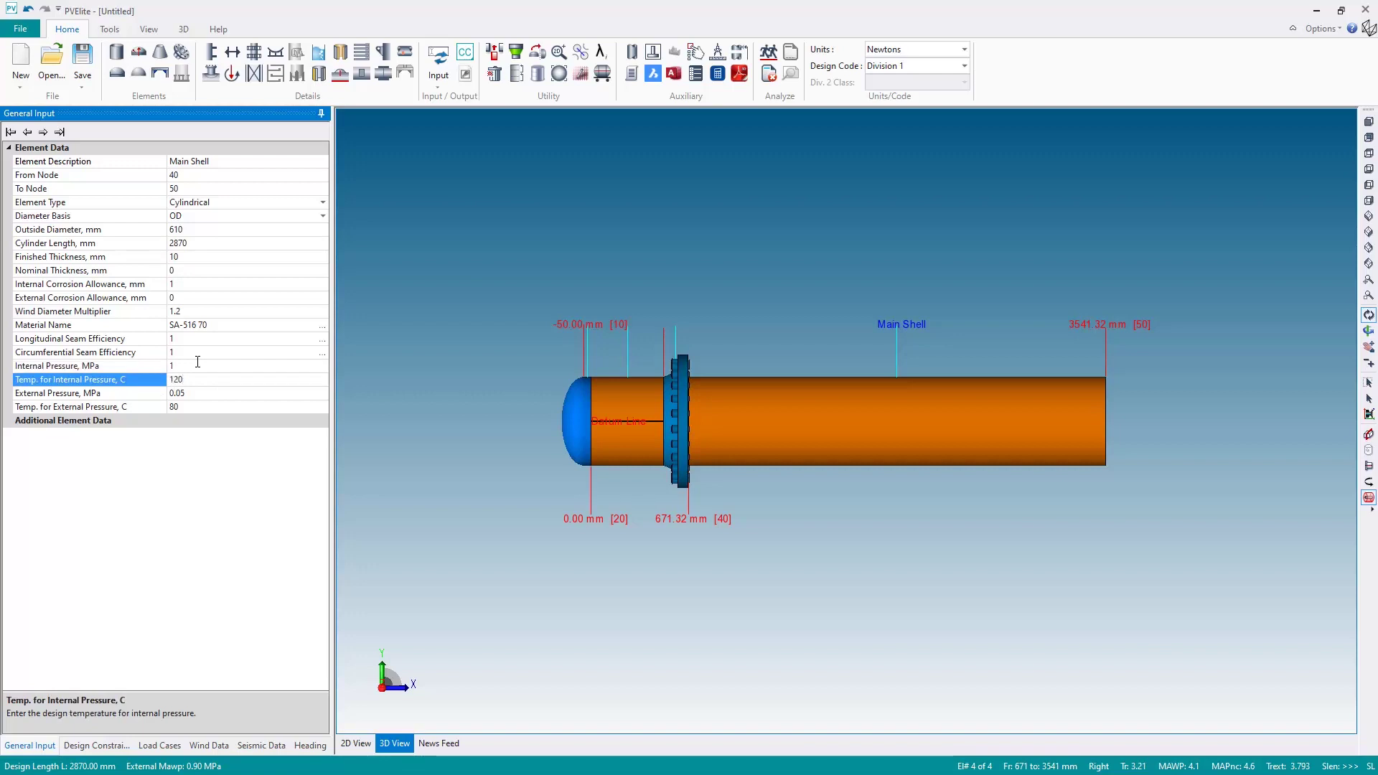
pyautogui.press('Return')
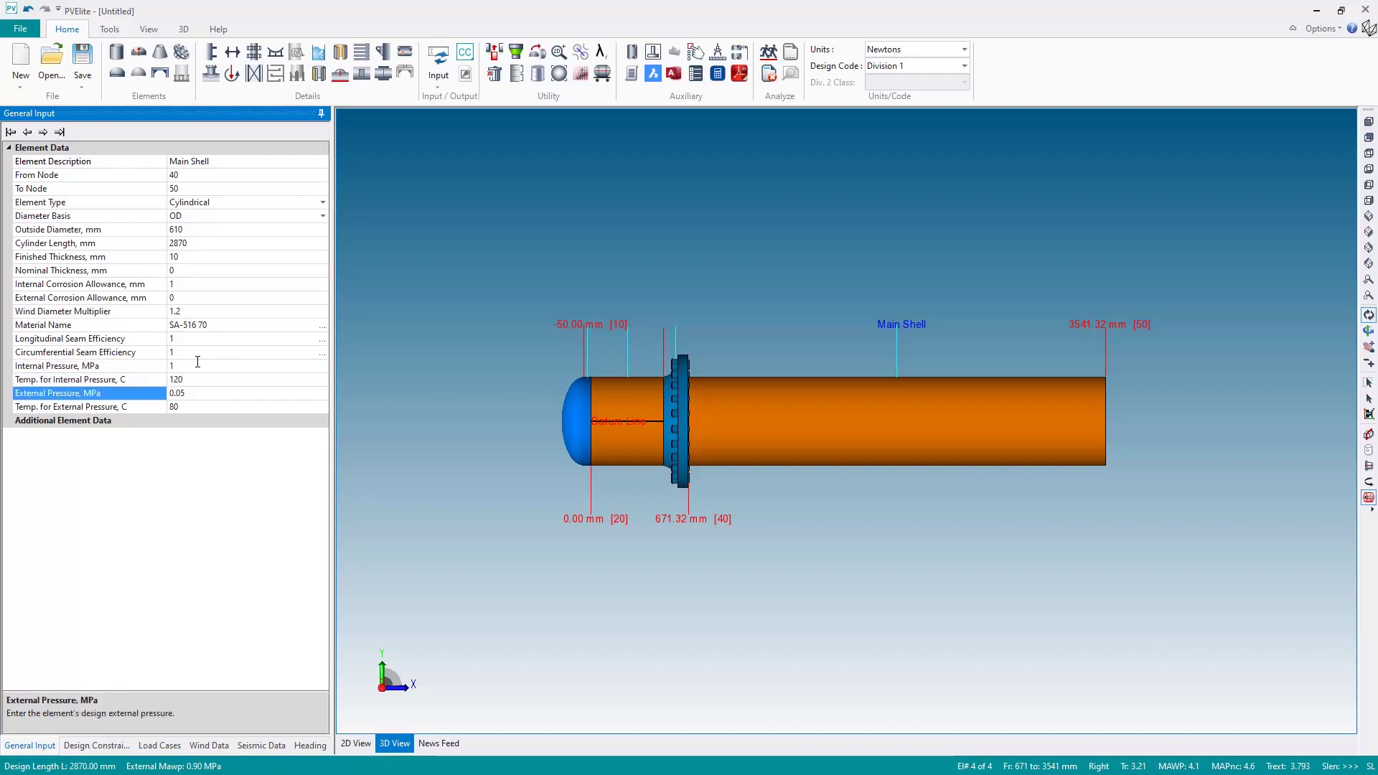
pyautogui.write('0.0')
pyautogui.press('Return')
pyautogui.write('30')
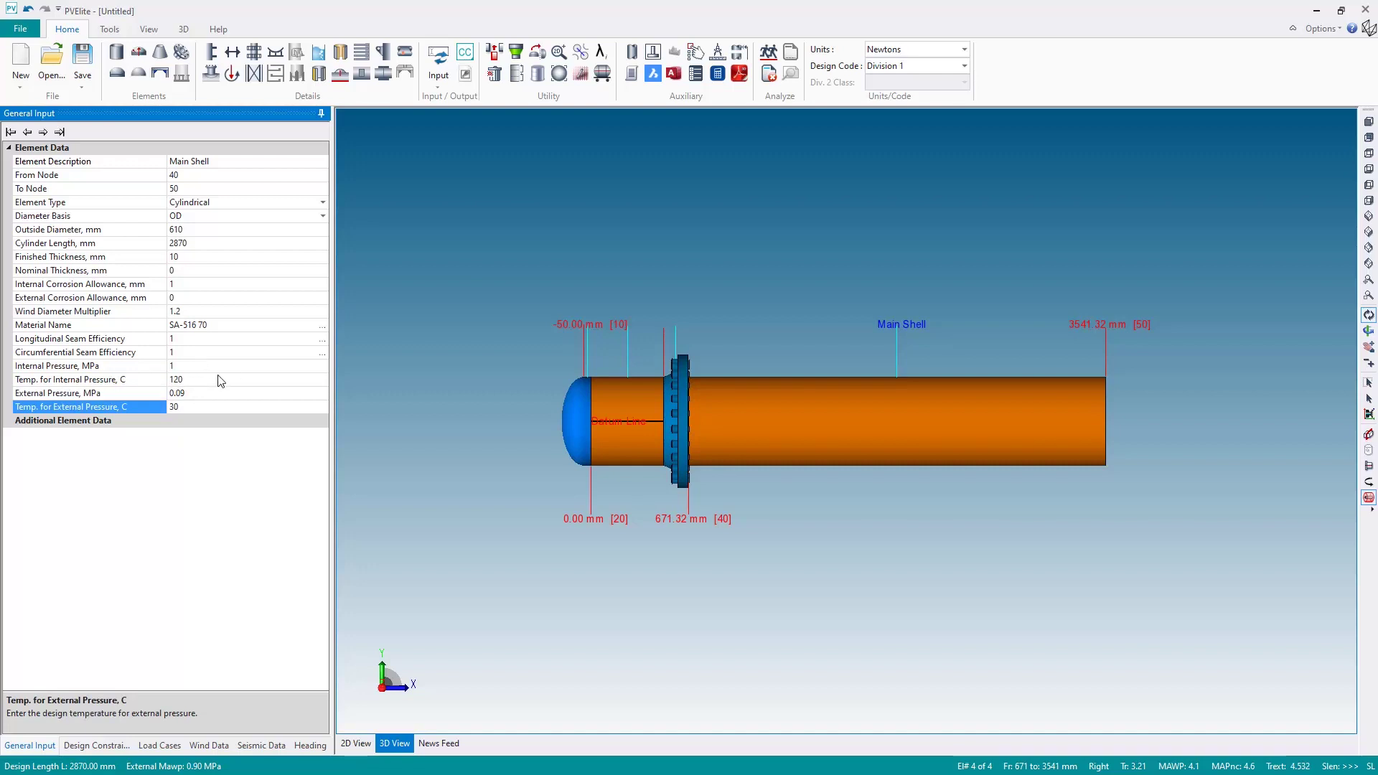
# Add a bolted flange element and name it 'Outlet Channel Body Flange'.
pyautogui.click(181, 54)
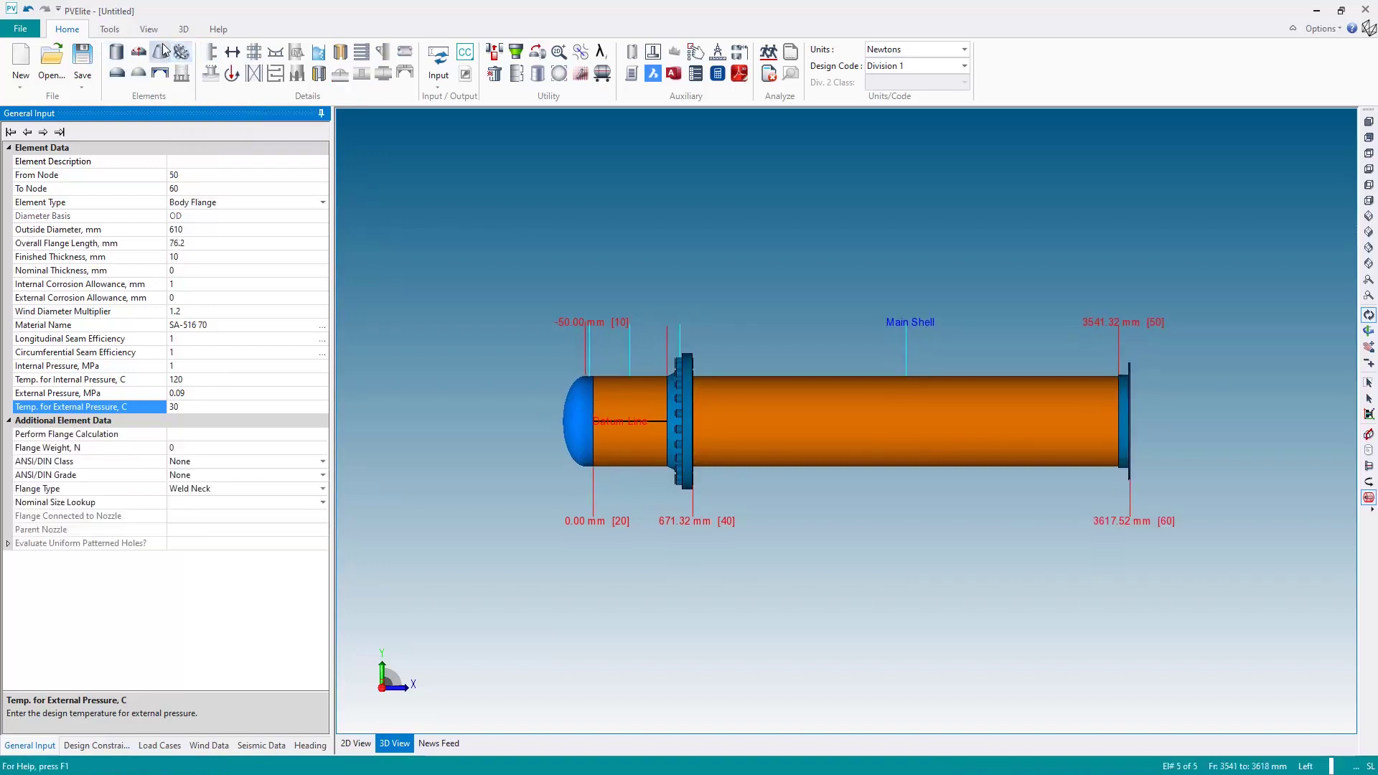
pyautogui.click(194, 164)
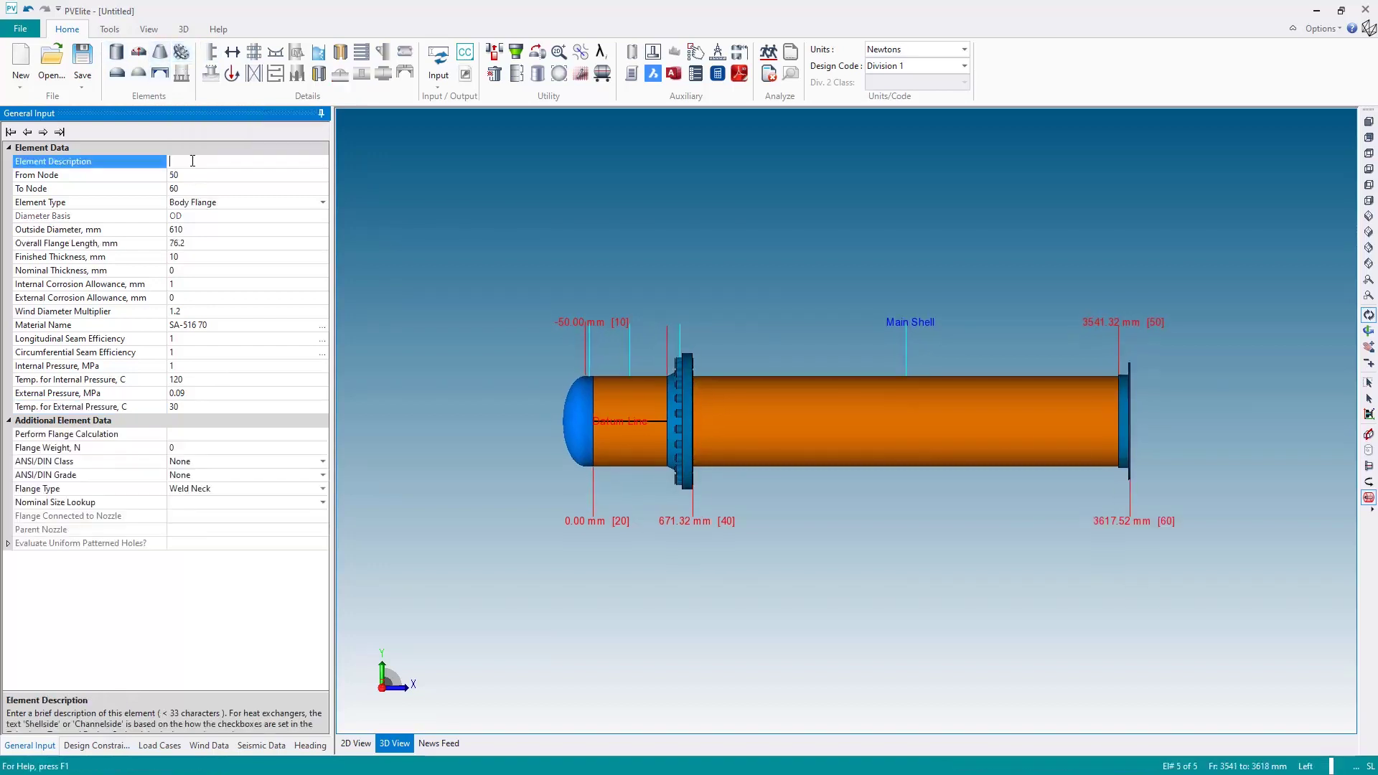
pyautogui.write('Outel')
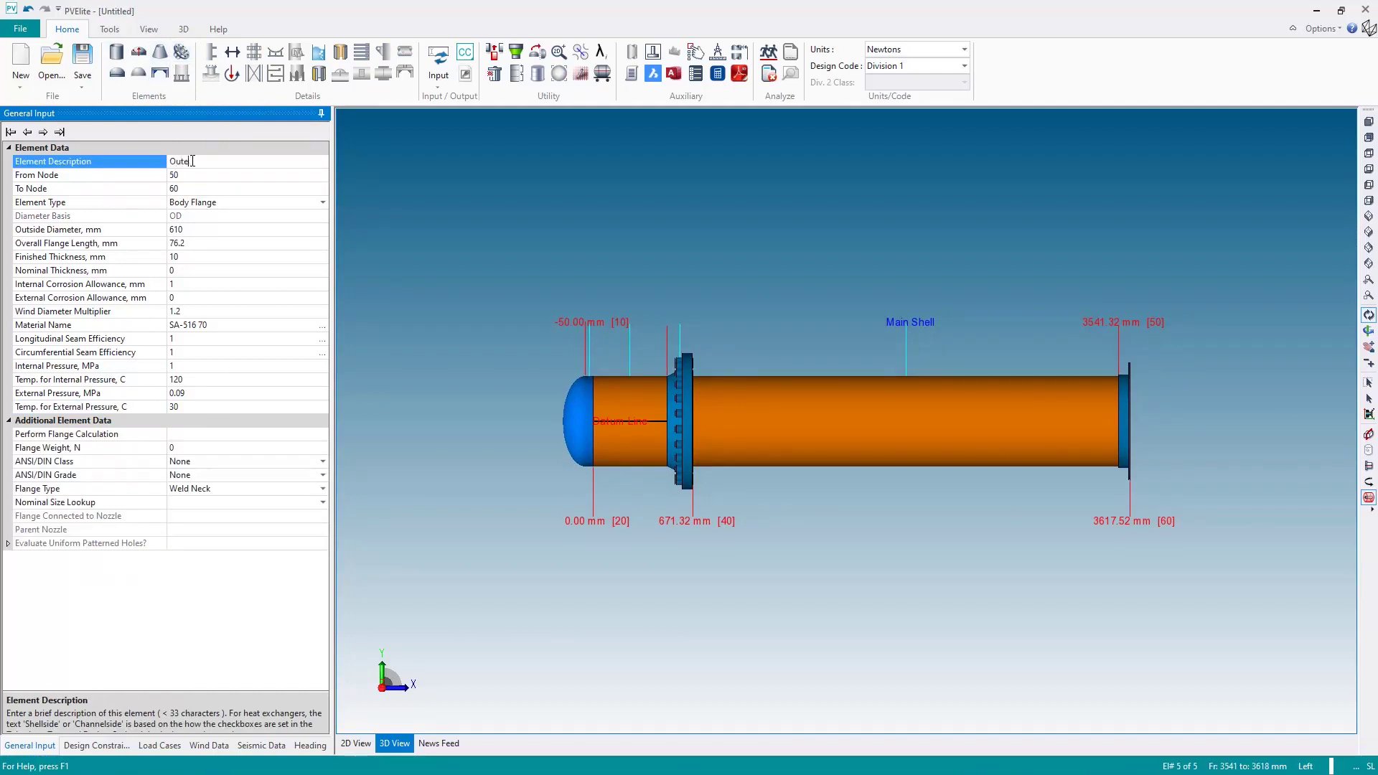
pyautogui.press('BackSpace')
pyautogui.write('let Channel Body Flange')
# Replace the SA-516 70 flange material with SA-105 from the material database.
pyautogui.click(216, 326)
pyautogui.click(79, 328)
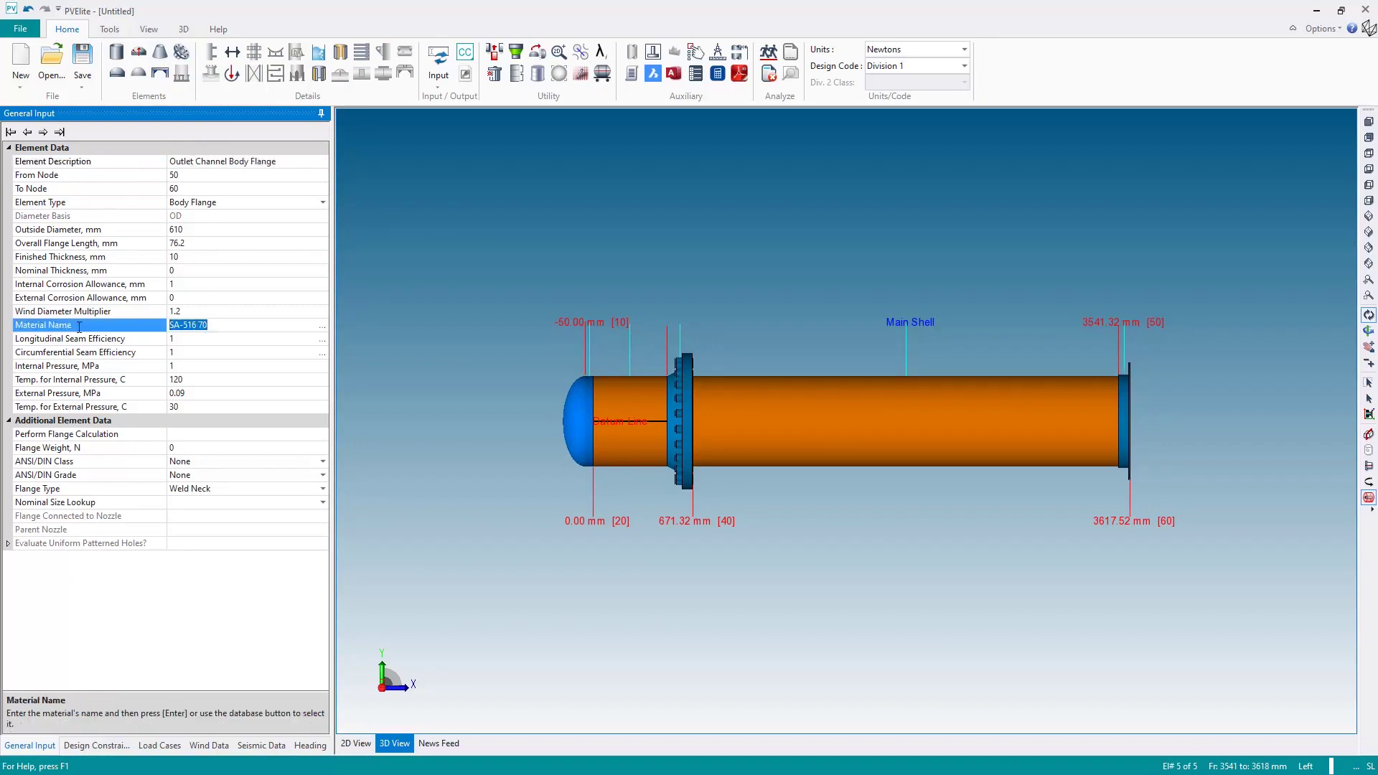
pyautogui.press('Delete')
pyautogui.press('Return')
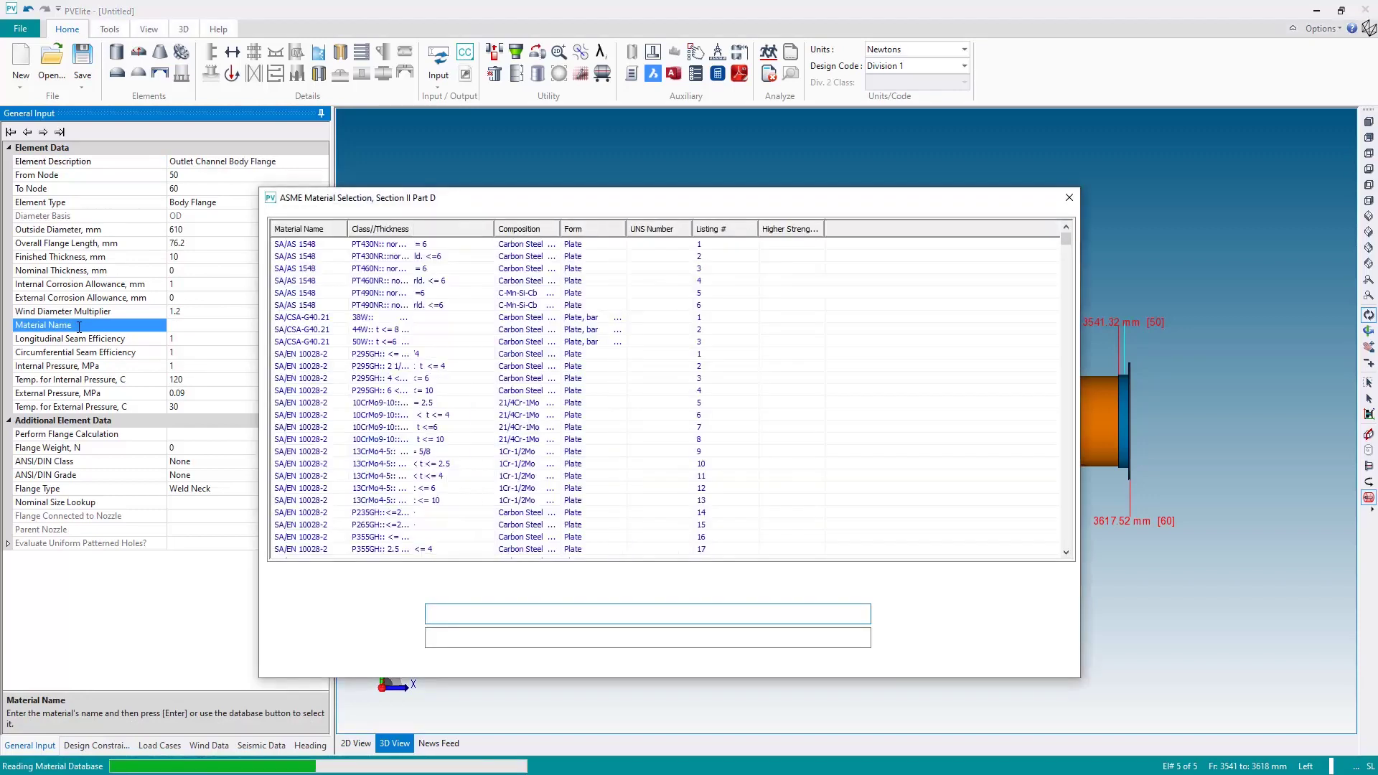
pyautogui.write('SA1050')
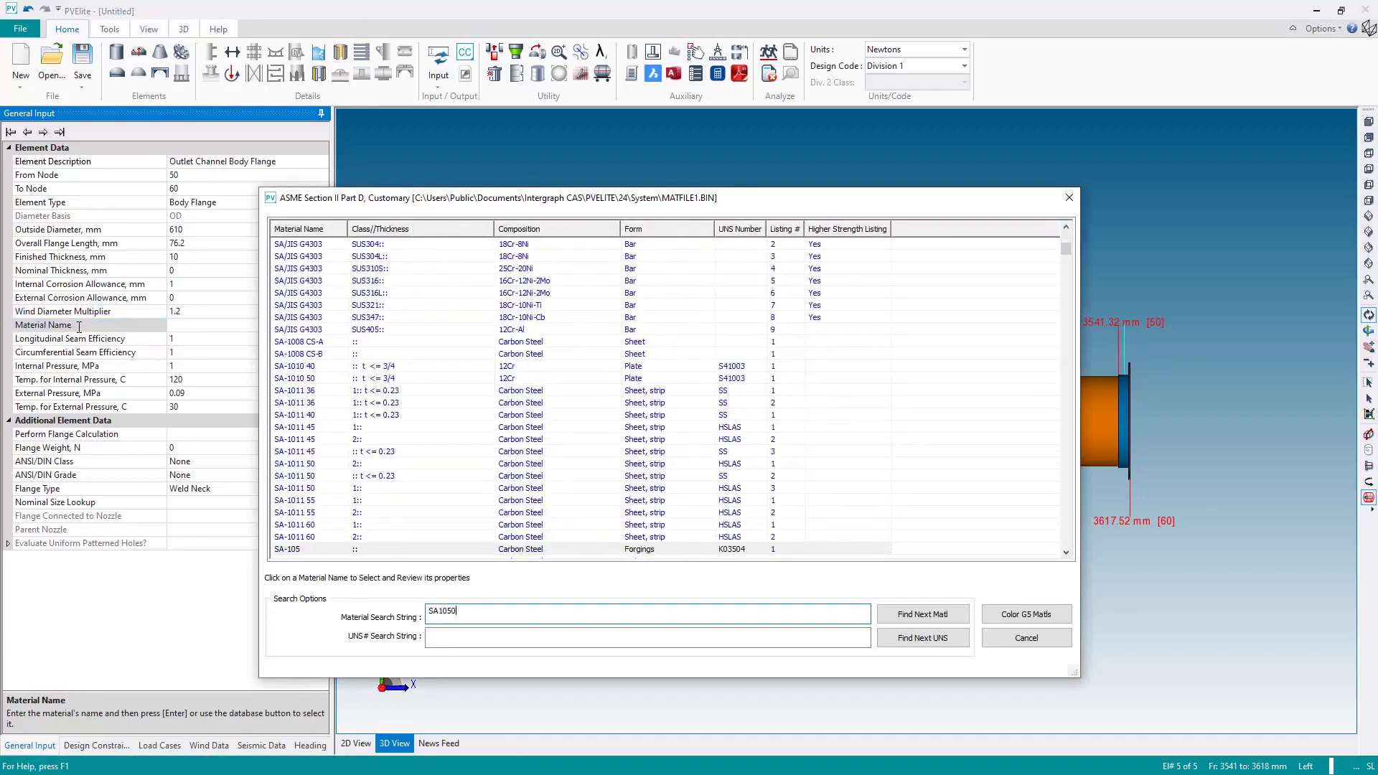
pyautogui.click(290, 549)
pyautogui.click(648, 578)
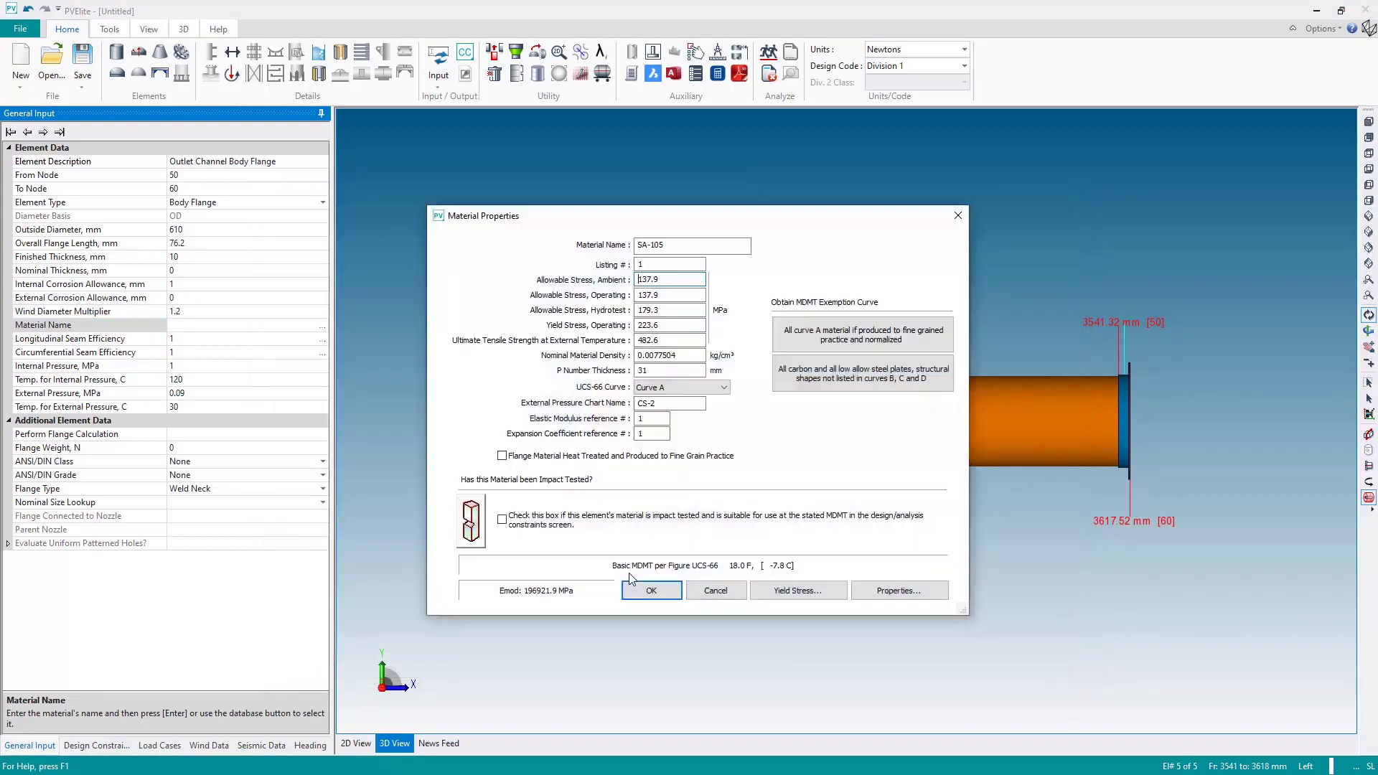
pyautogui.click(636, 593)
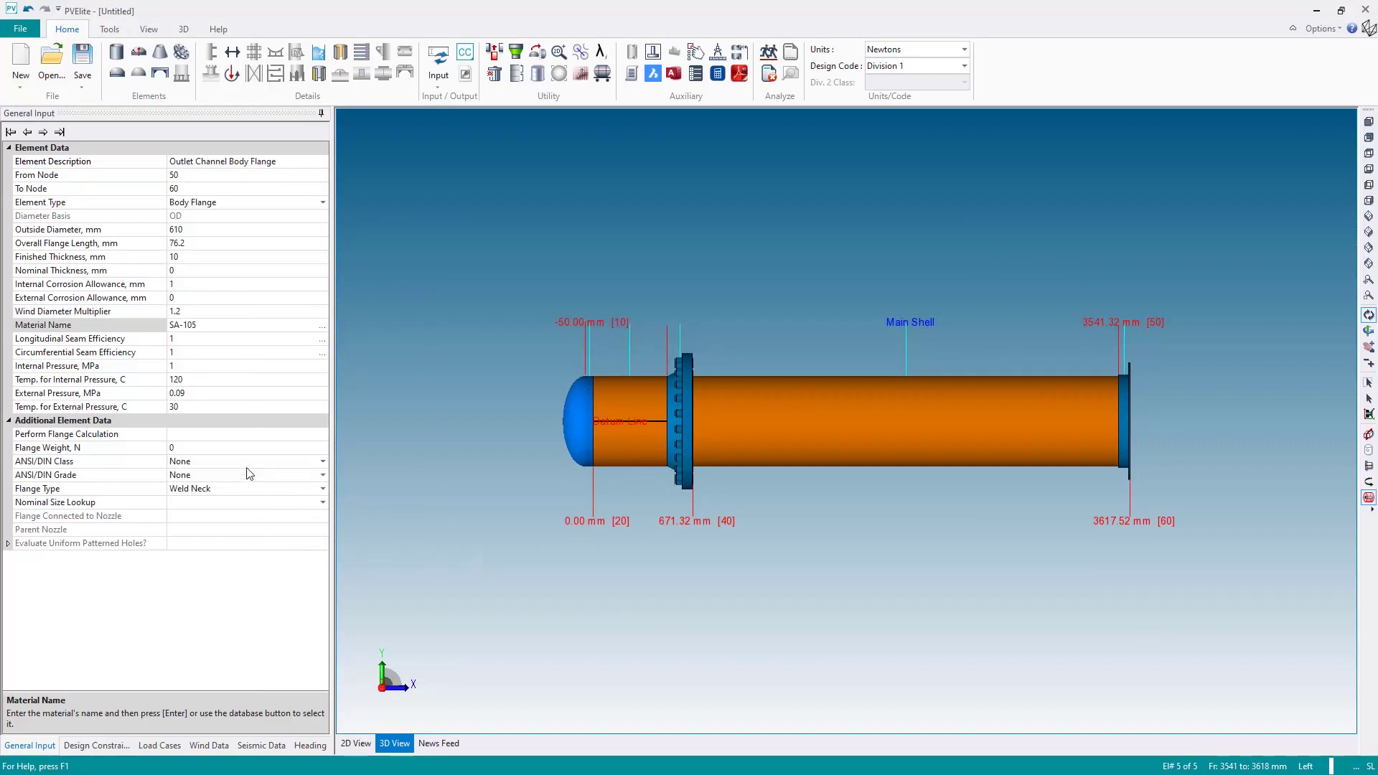
# Enable flange calculation and copy the Inlet Channel Body Flange's data into the outlet flange.
pyautogui.click(45, 435)
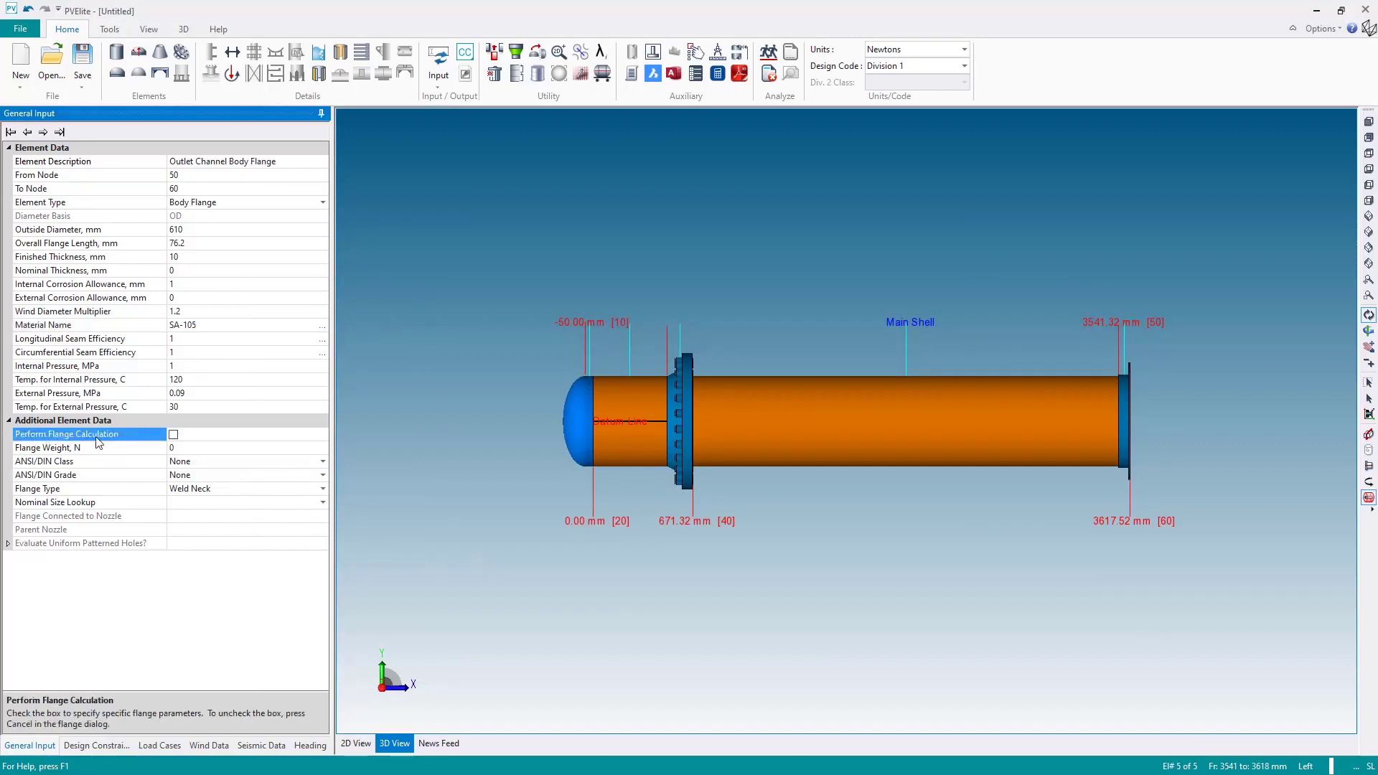
pyautogui.click(173, 435)
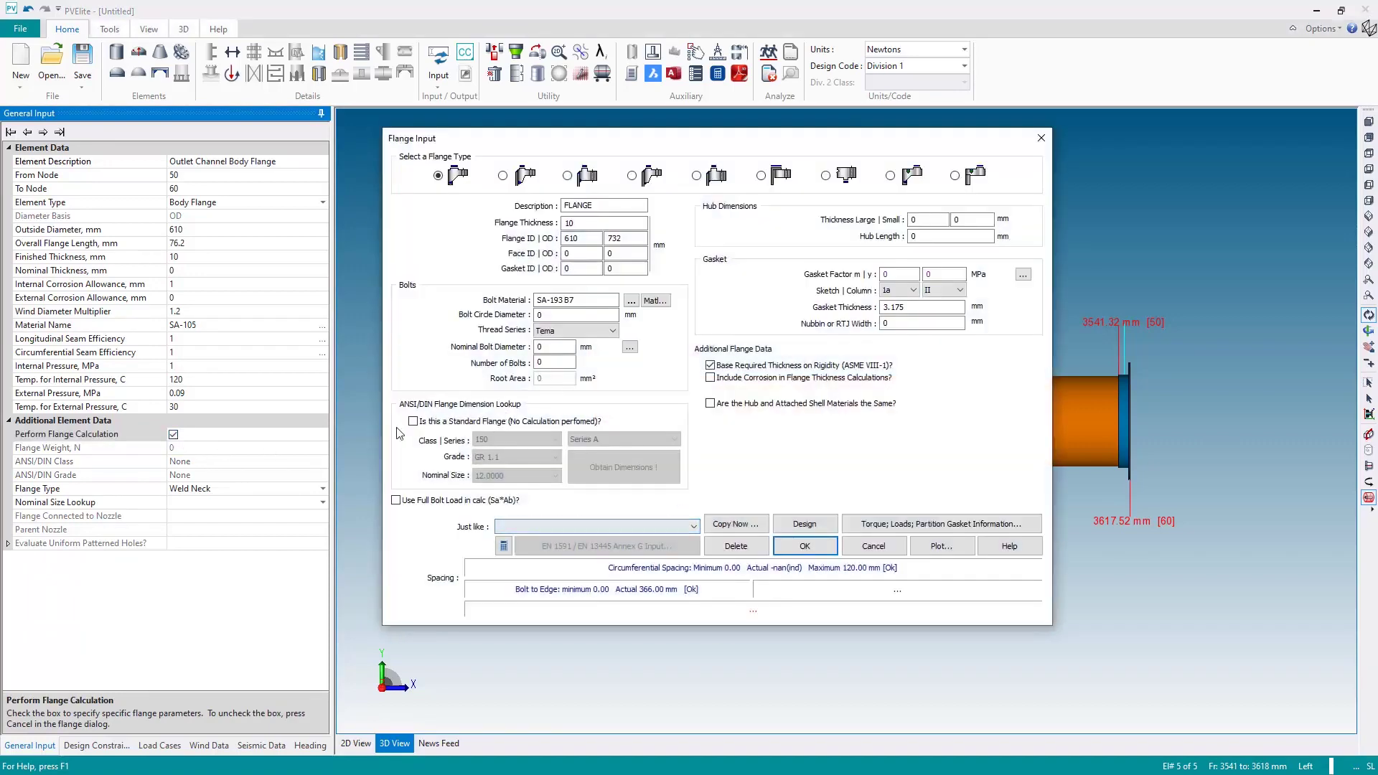
pyautogui.click(689, 527)
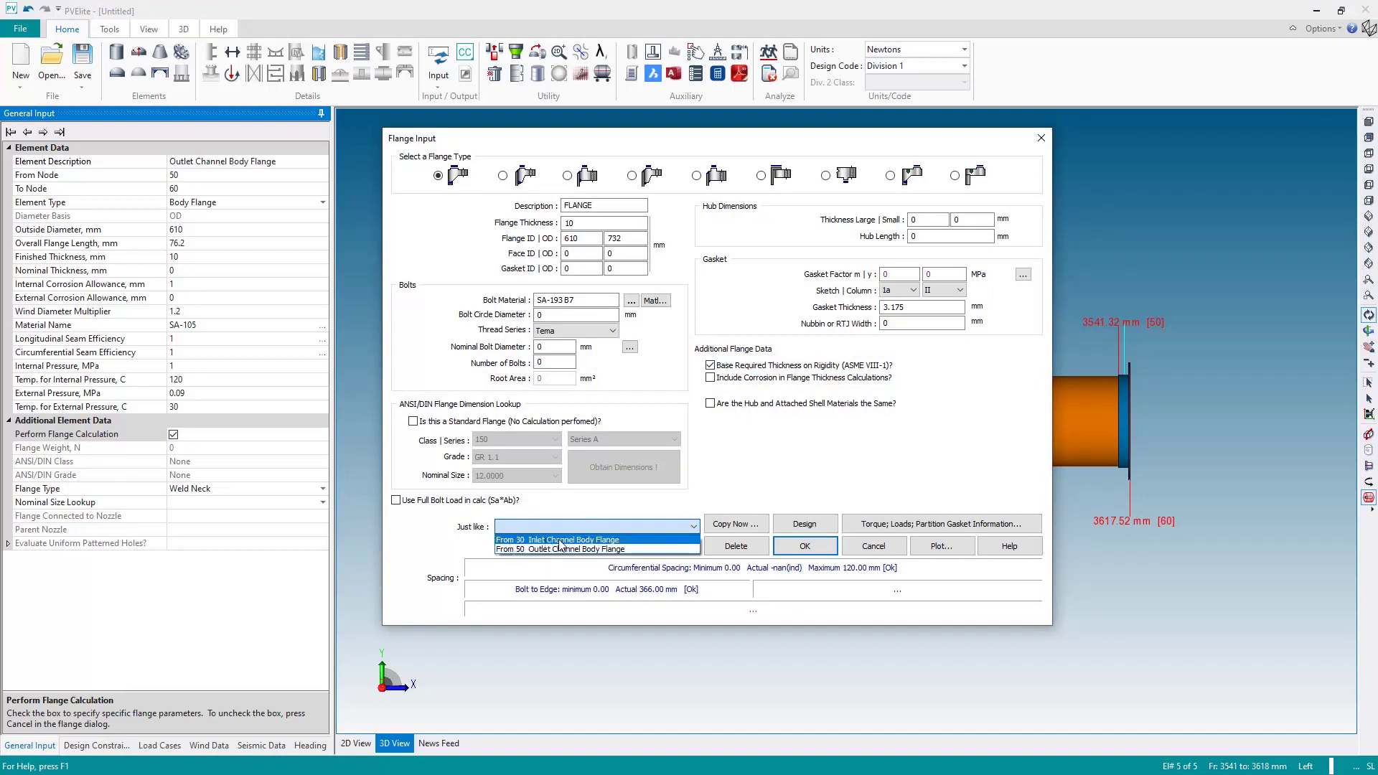
pyautogui.click(607, 539)
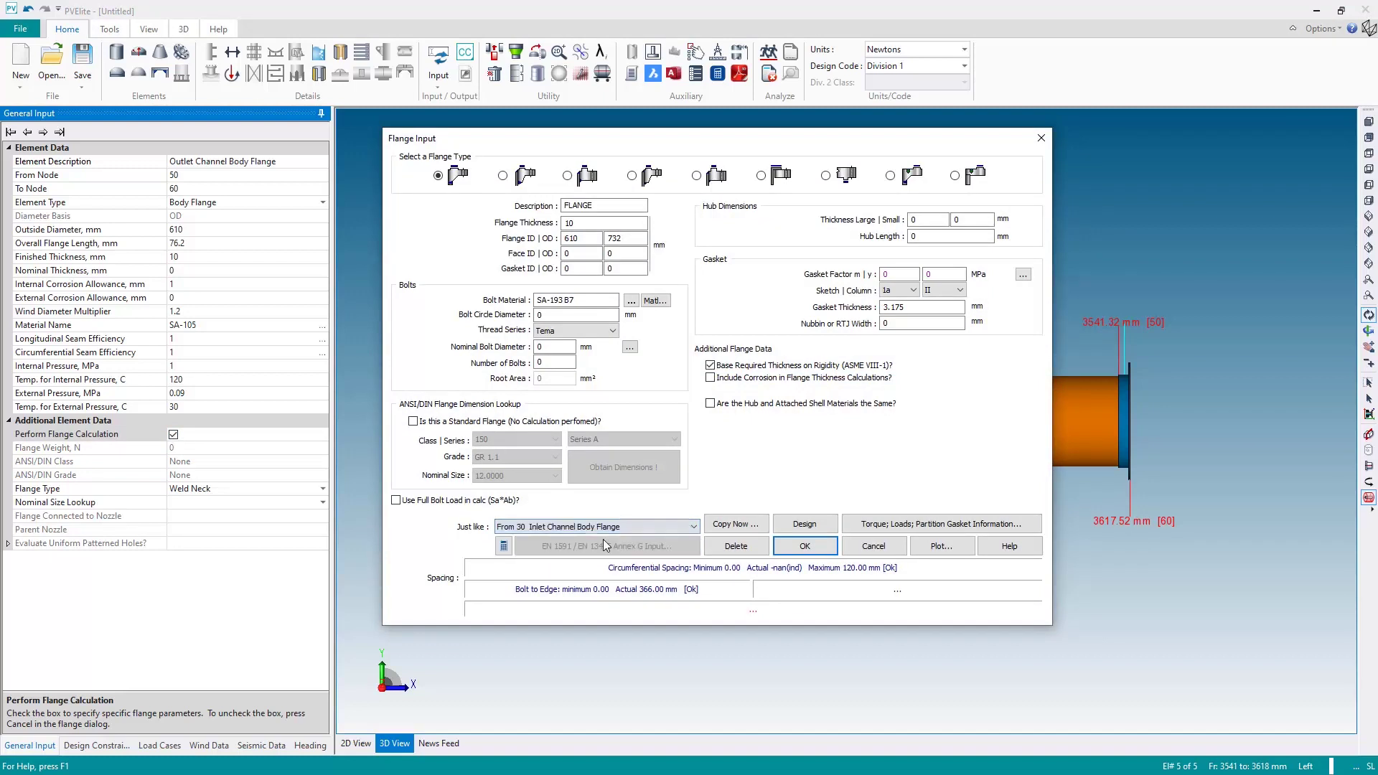
pyautogui.click(729, 526)
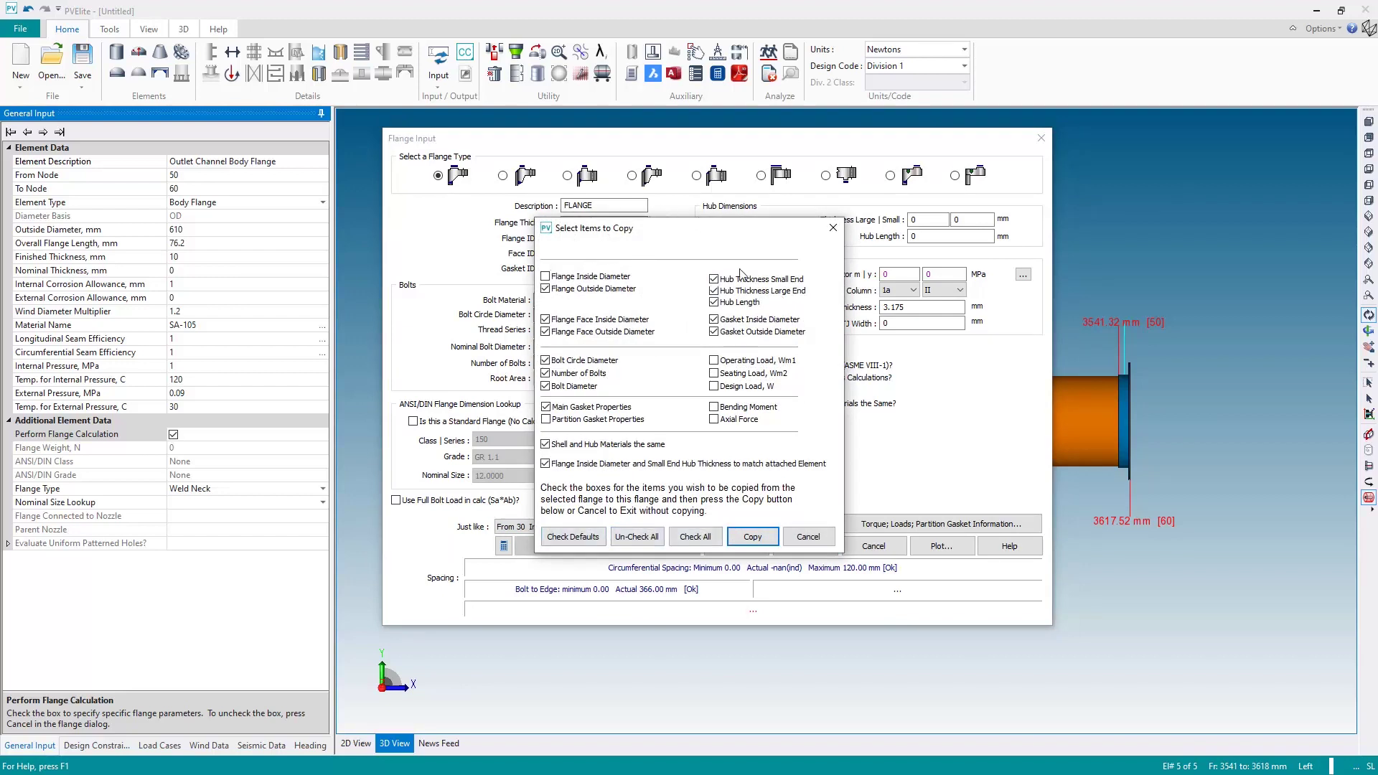
pyautogui.click(749, 538)
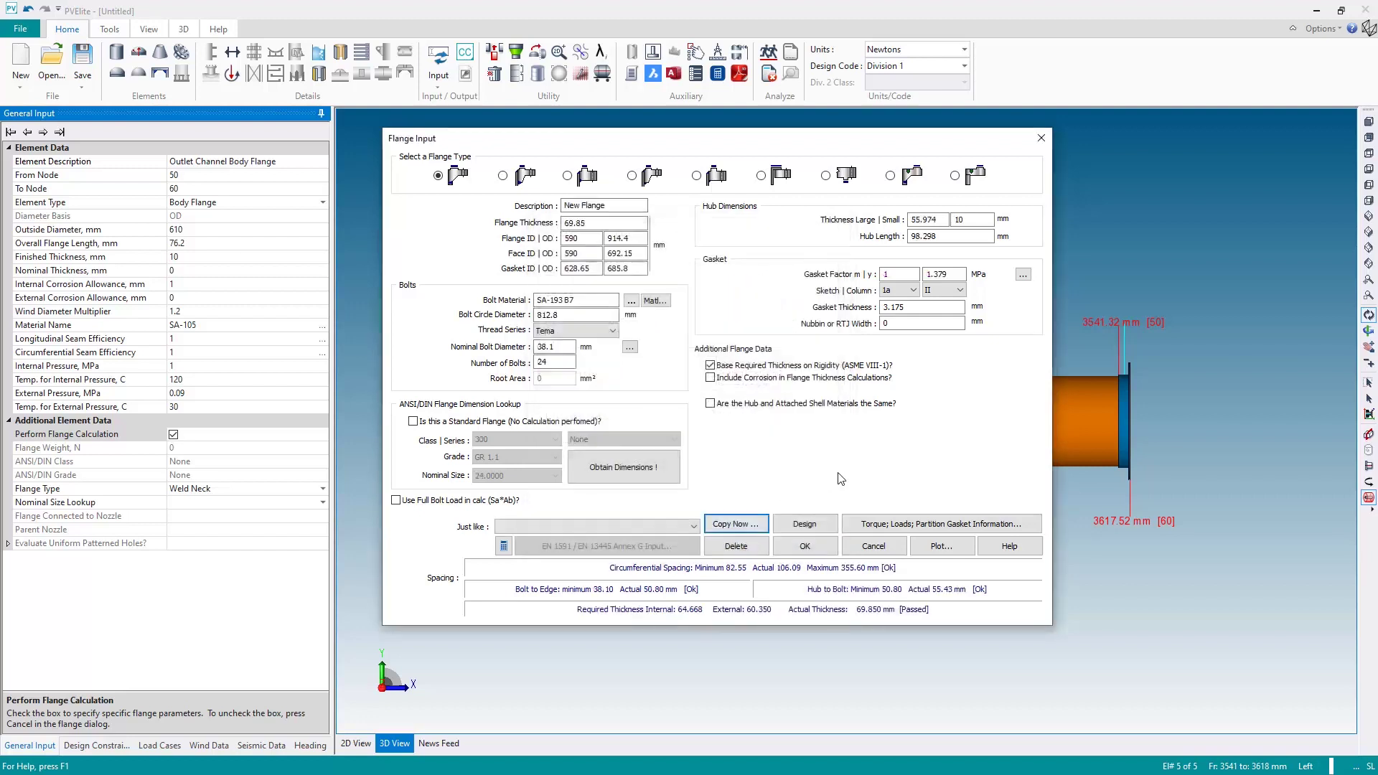
# Give the outlet flange 0.7 MPa internal at 180 C and 0.05 MPa external at 80 C.
pyautogui.click(803, 547)
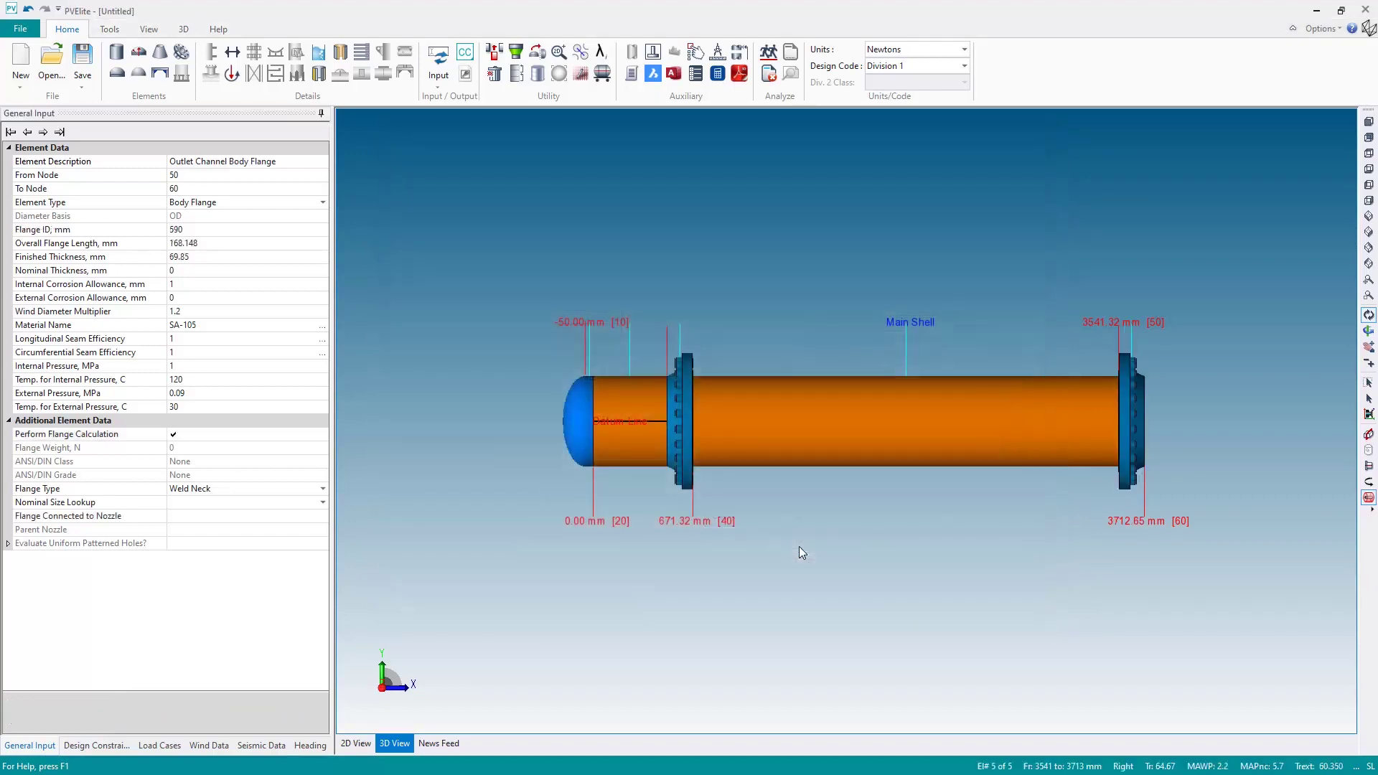
pyautogui.click(198, 384)
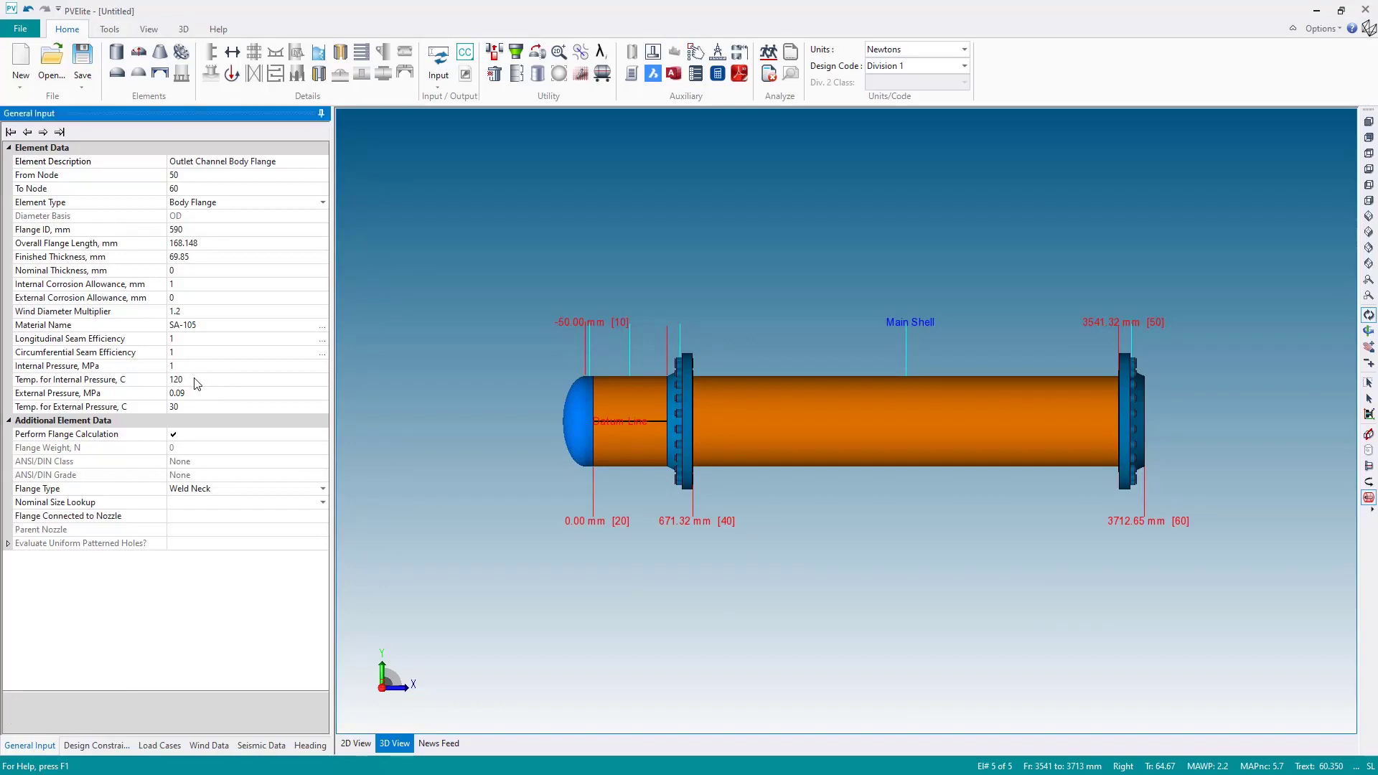
pyautogui.click(195, 379)
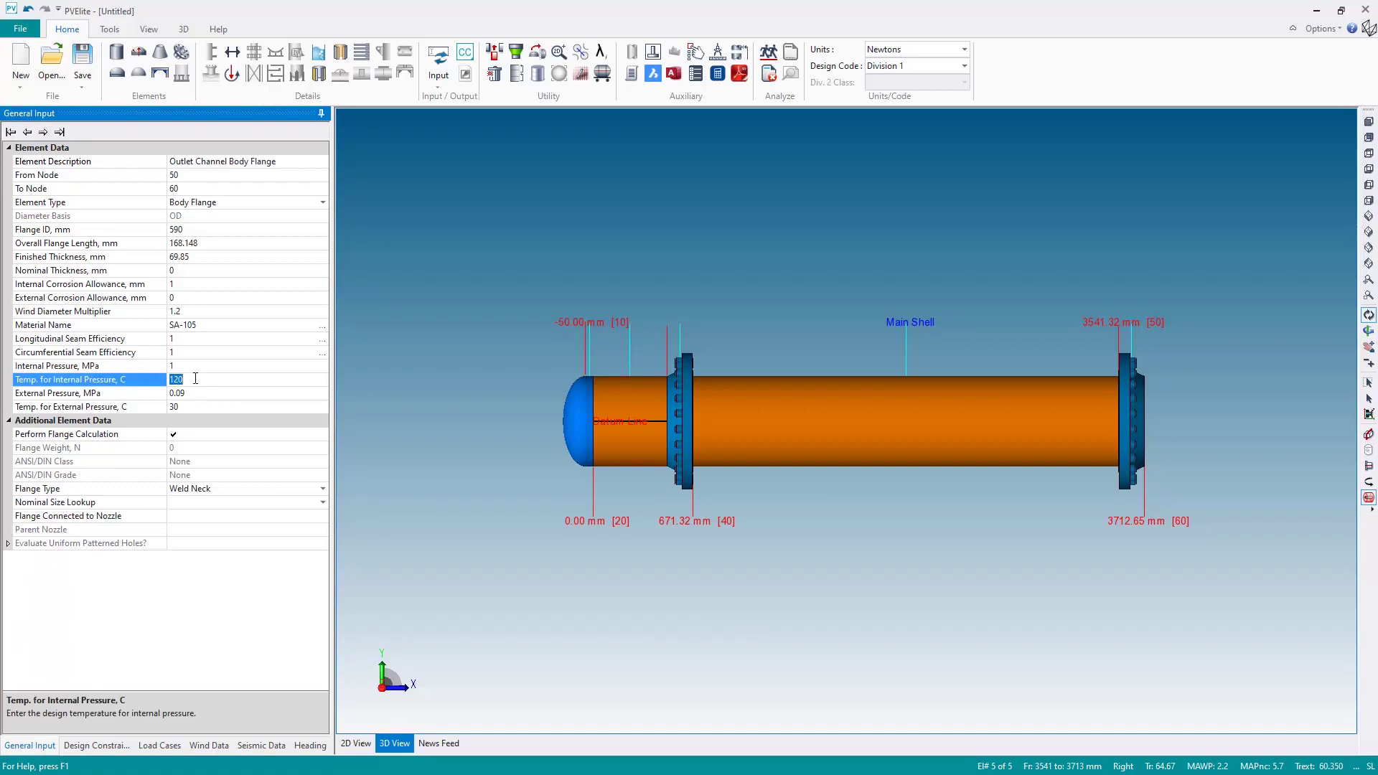
pyautogui.click(195, 366)
pyautogui.write('0.7')
pyautogui.press('Return')
pyautogui.write('180')
pyautogui.press('Return')
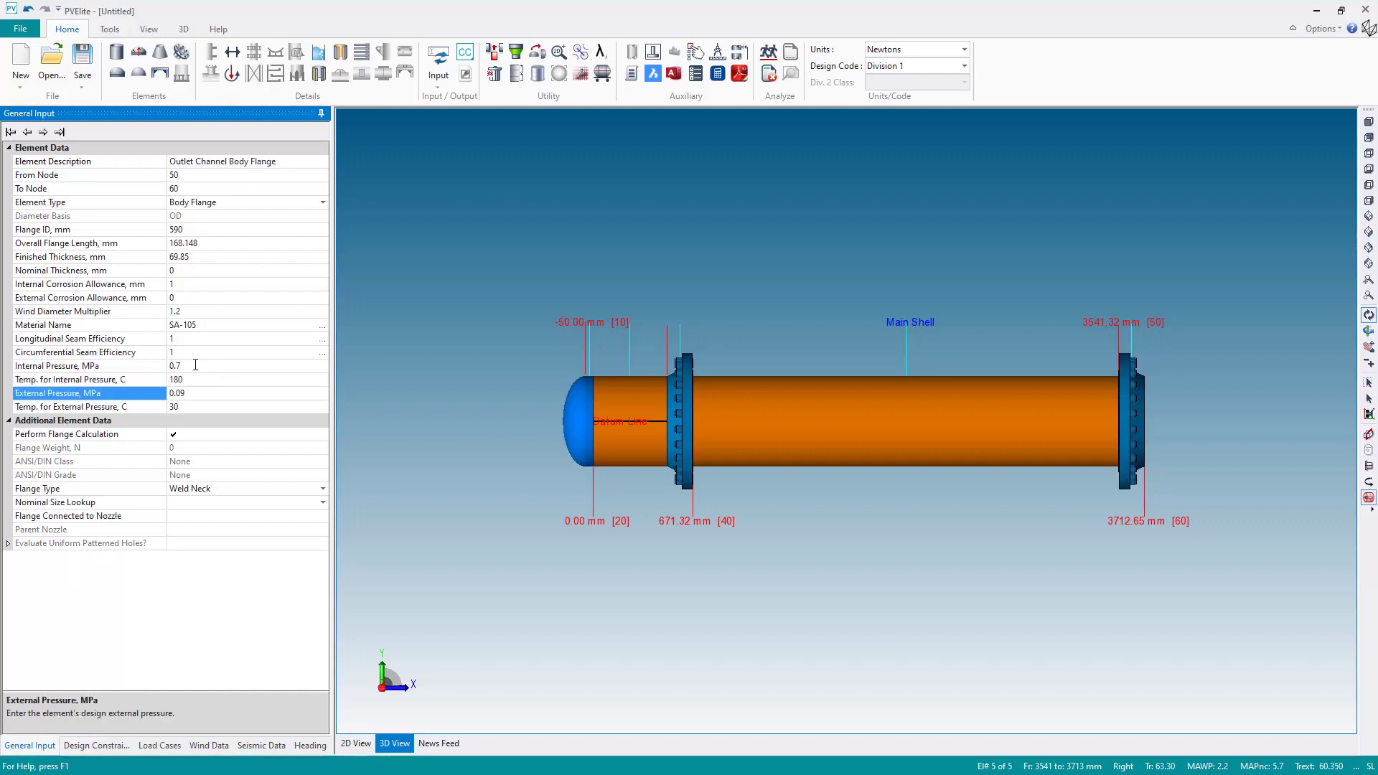
pyautogui.write('0.05')
pyautogui.press('Return')
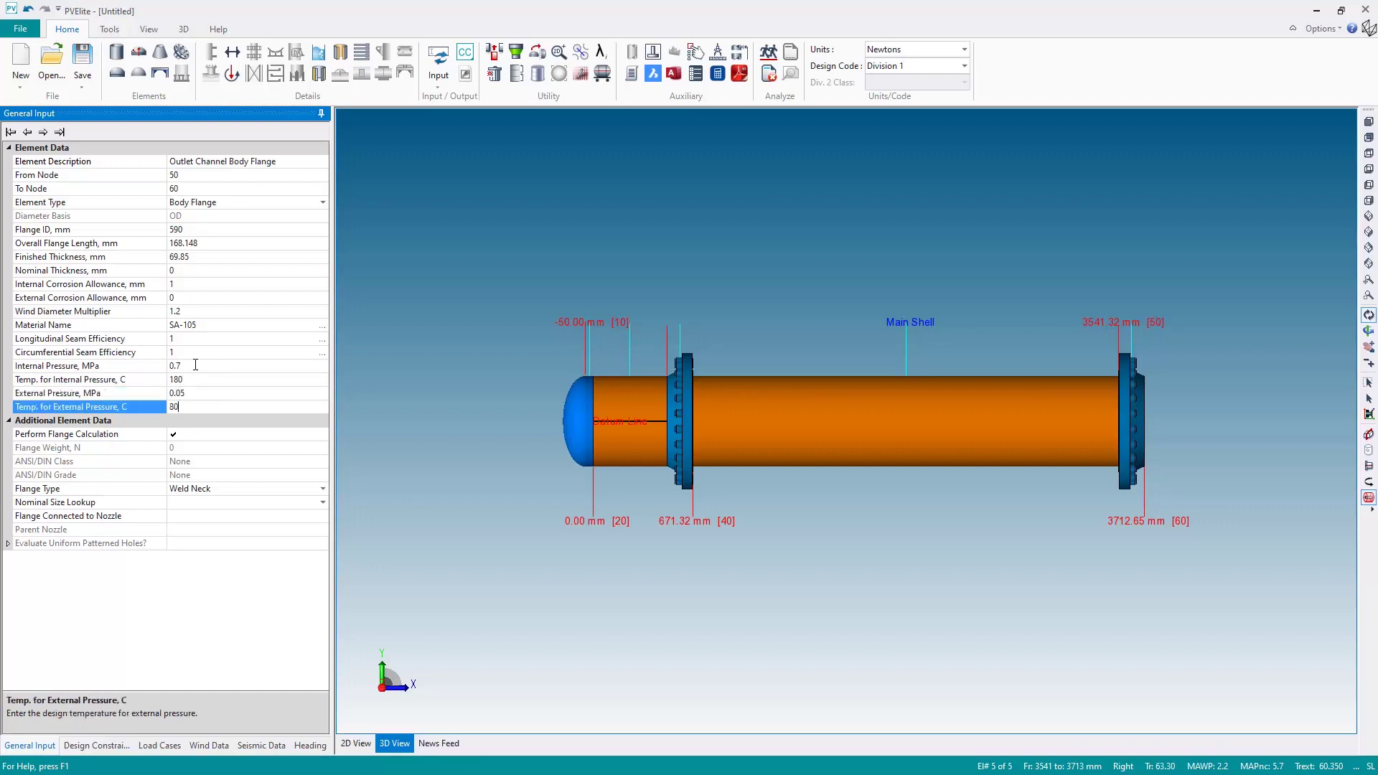
pyautogui.press('Return')
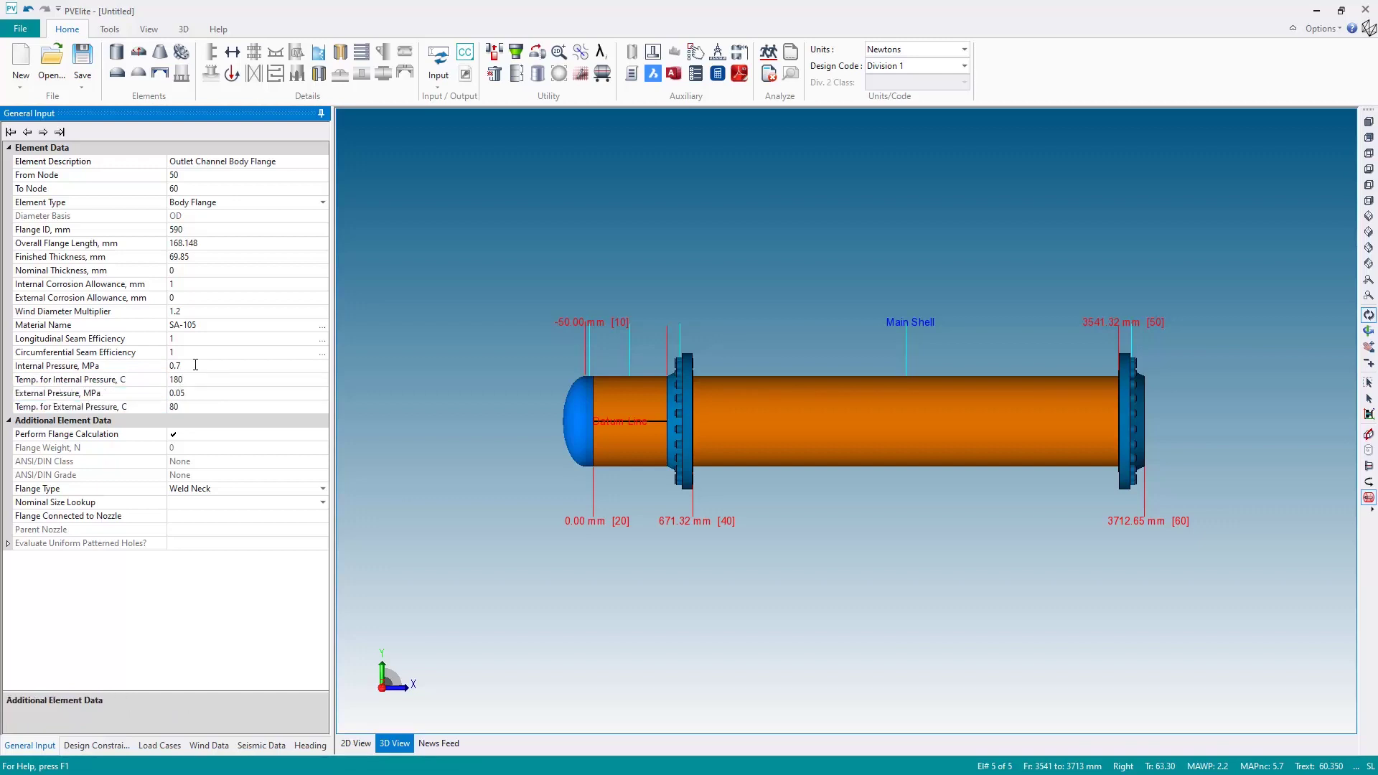
# Add a cylinder element after the flange named 'Outlet Channel Shell'.
pyautogui.click(114, 56)
pyautogui.click(218, 163)
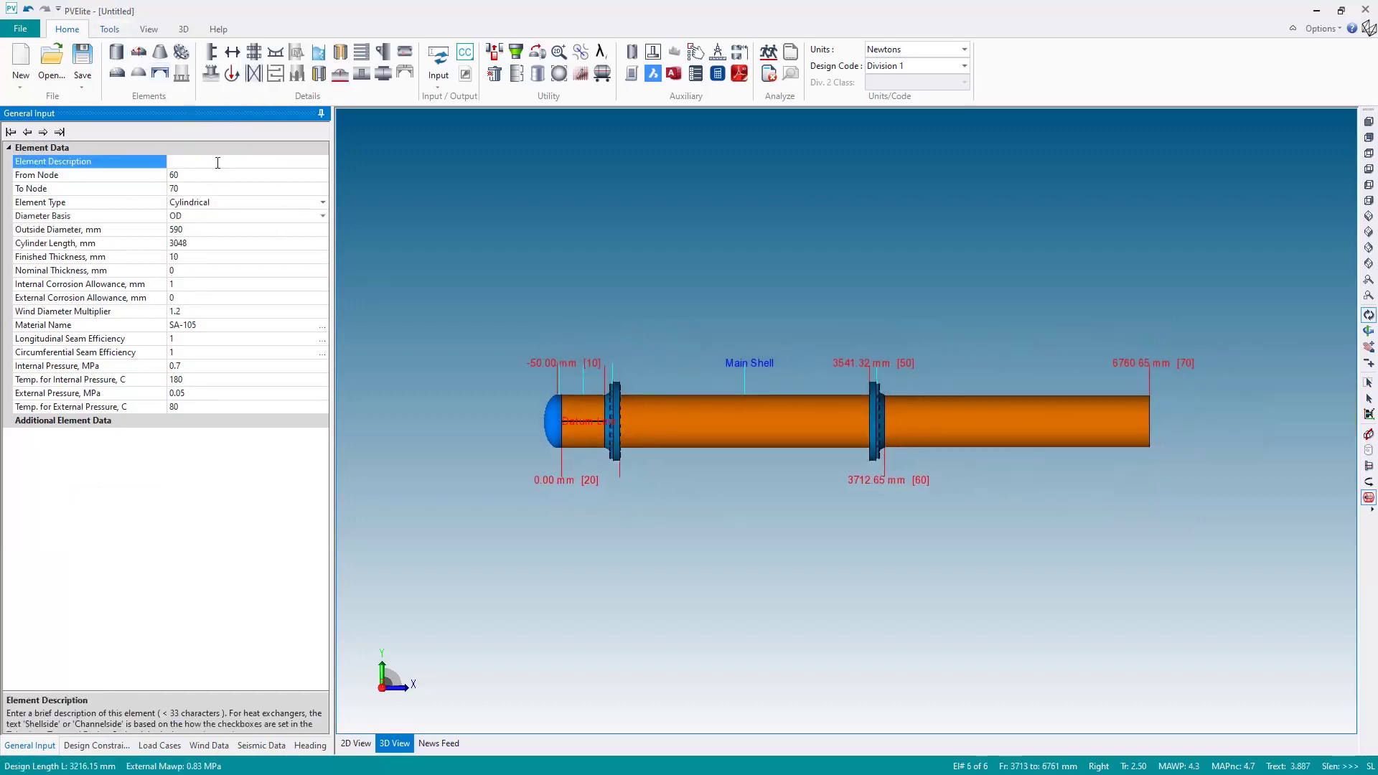
pyautogui.click(218, 163)
pyautogui.write('Outlet Channel Shell')
pyautogui.press('Return')
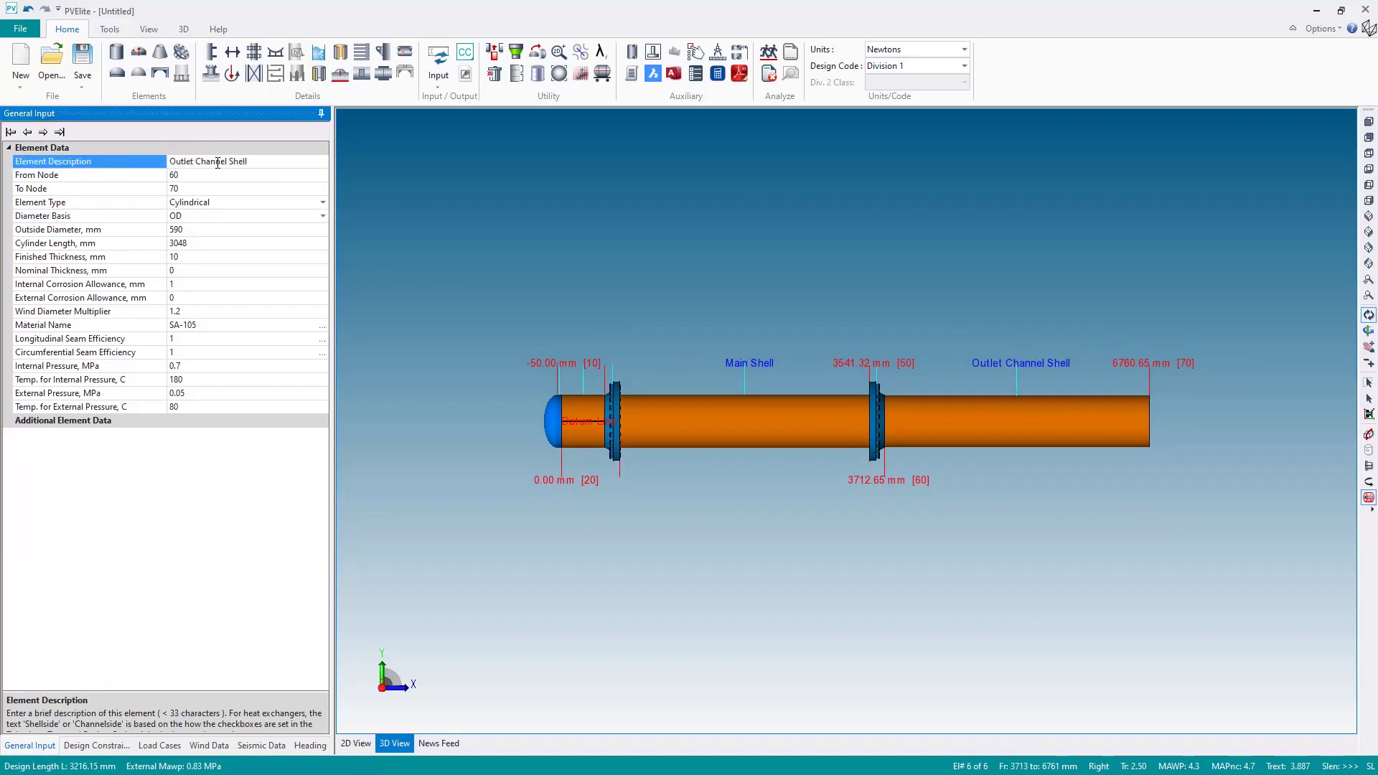
# Set the Outlet Channel Shell material to SA-516 70 from the material database.
pyautogui.doubleClick(207, 328)
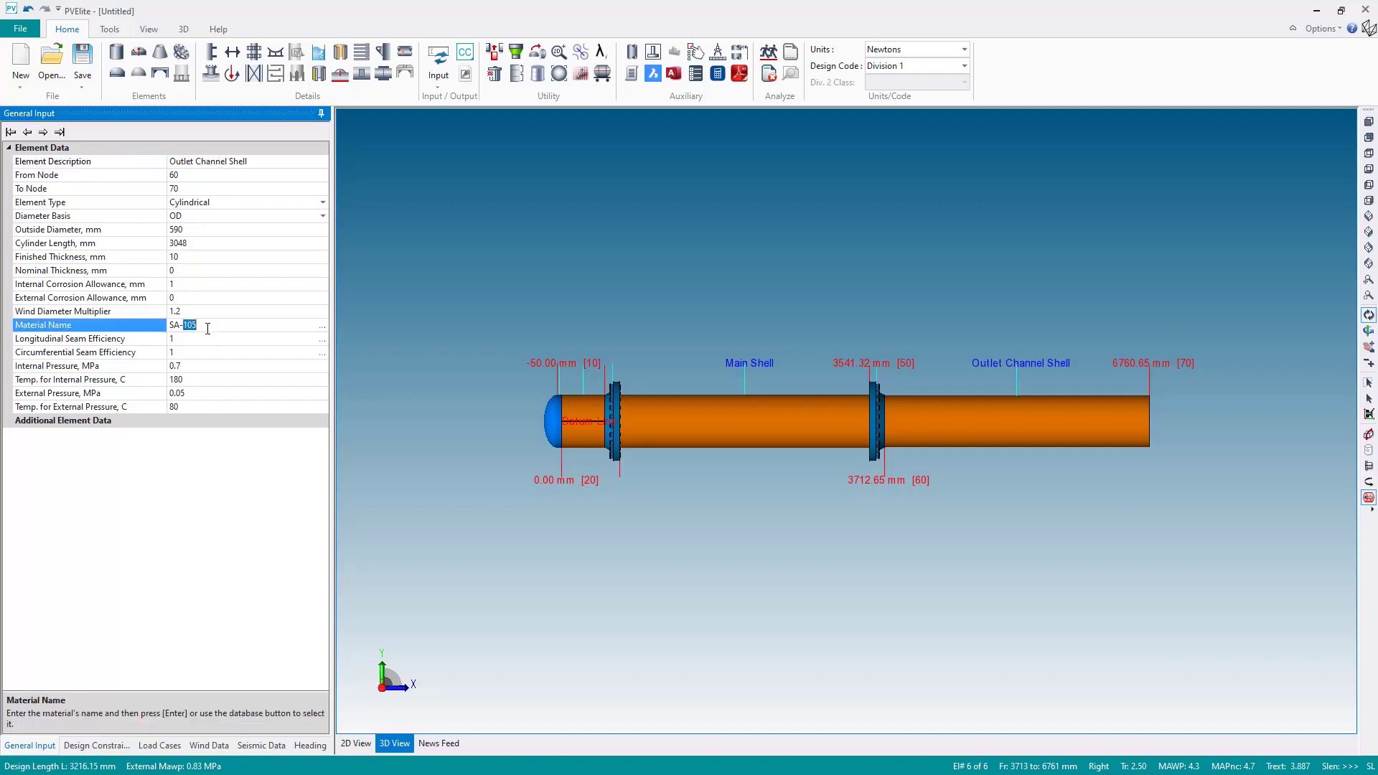
pyautogui.press('BackSpace')
pyautogui.press('BackSpace')
pyautogui.press('BackSpace')
pyautogui.press('BackSpace')
pyautogui.press('Return')
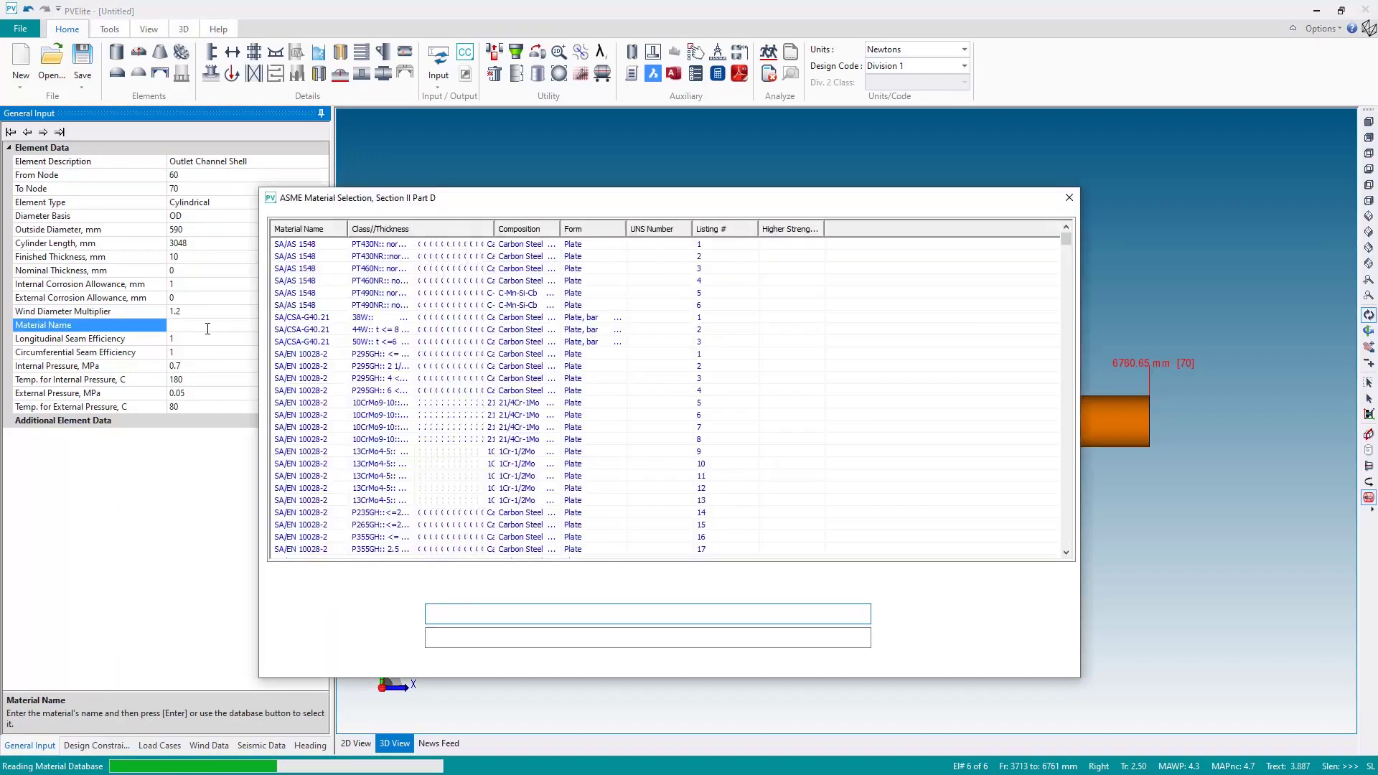
pyautogui.write('SA51')
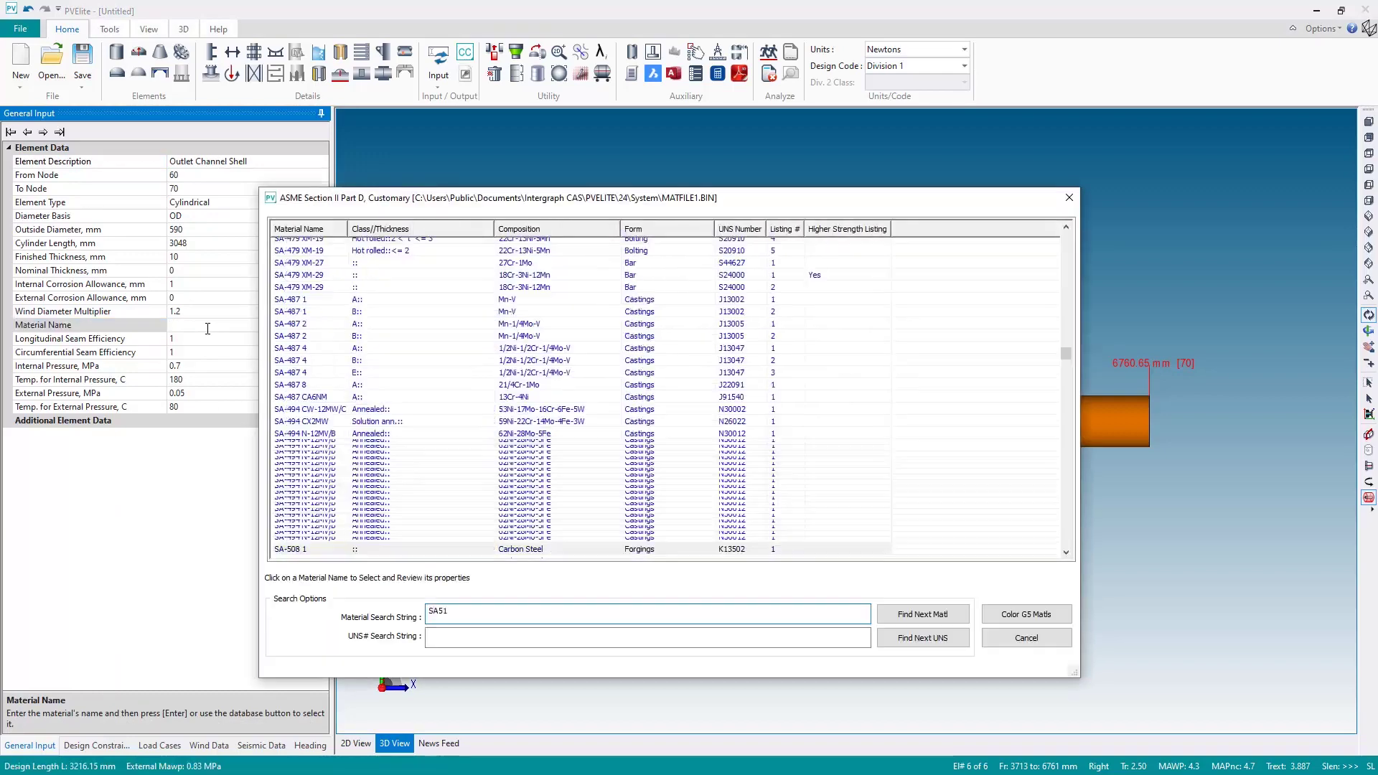
pyautogui.write('670')
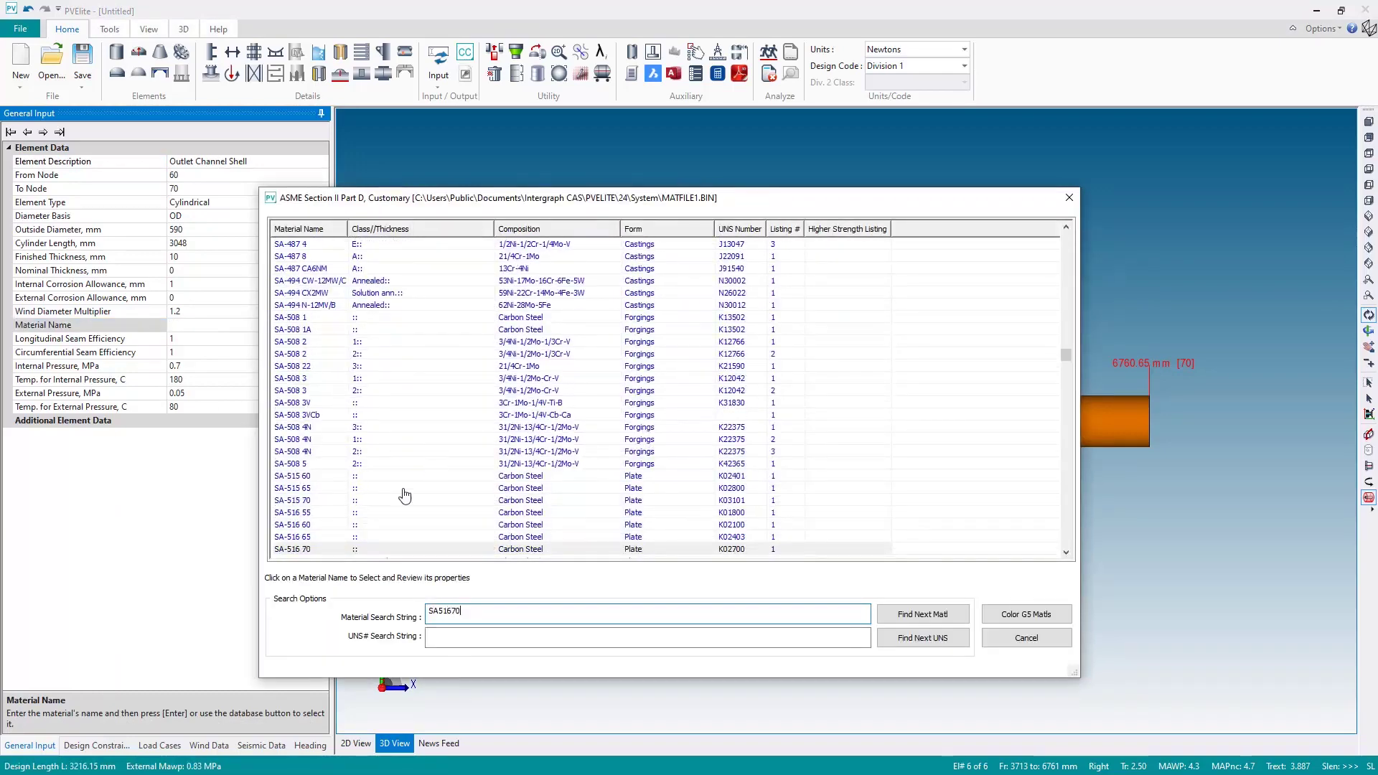
pyautogui.click(307, 550)
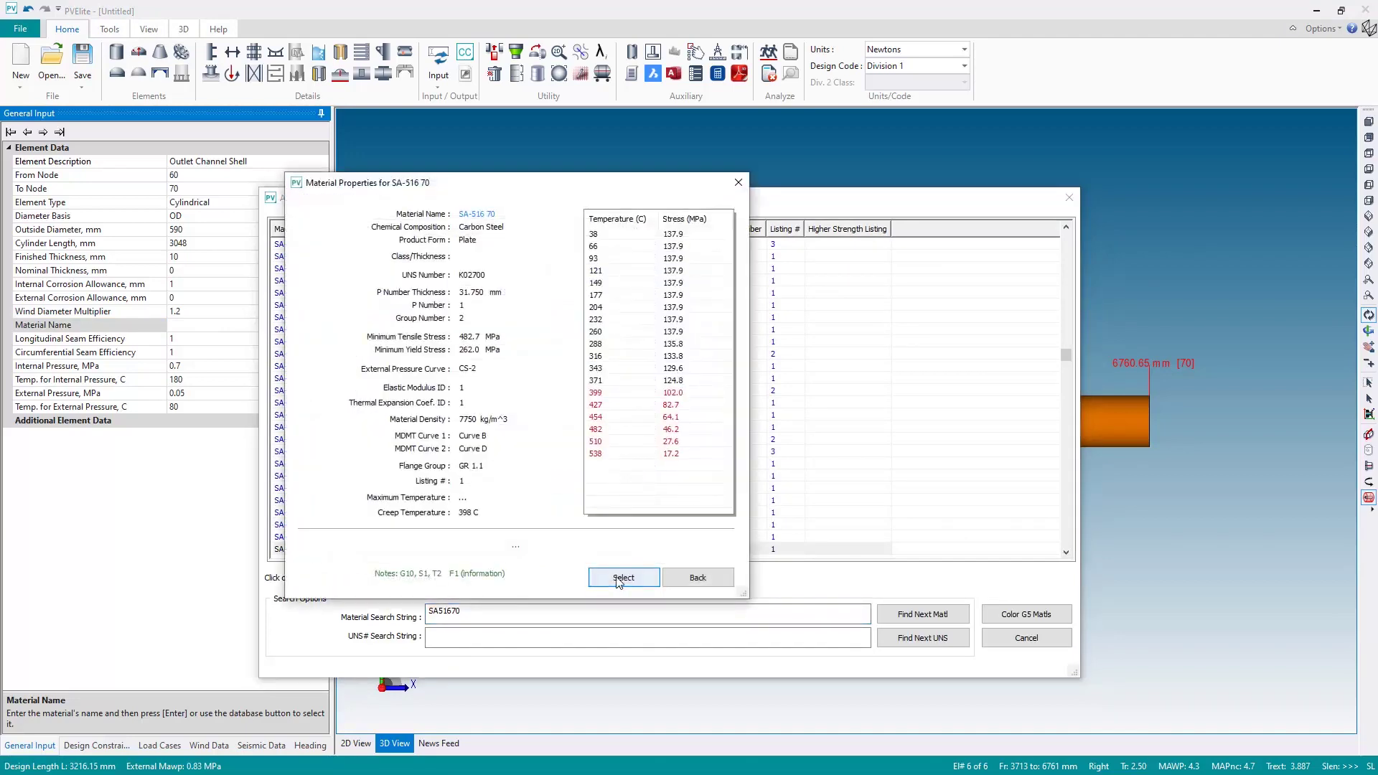
pyautogui.click(618, 579)
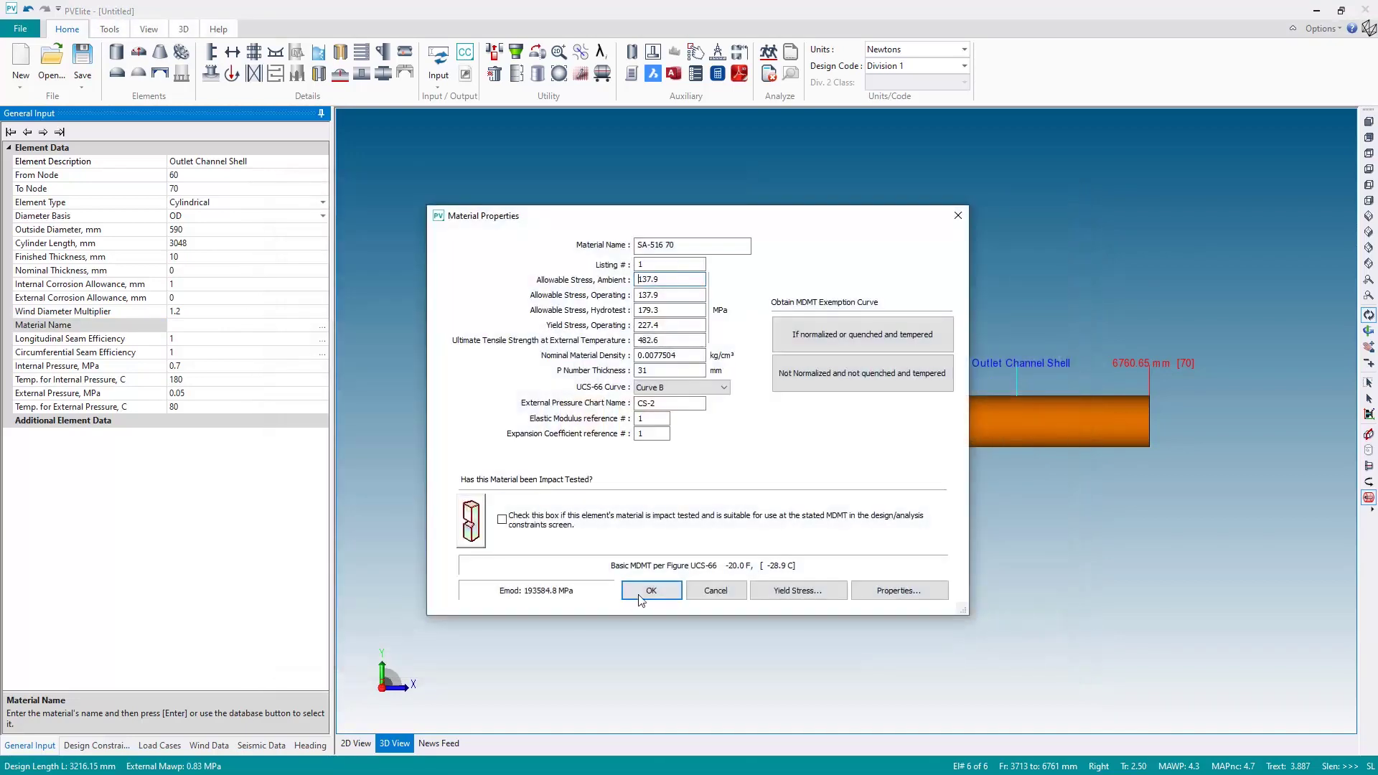
pyautogui.click(651, 590)
# Make the Outlet Channel Shell 500 mm long with a 610 mm outside diameter.
pyautogui.click(191, 242)
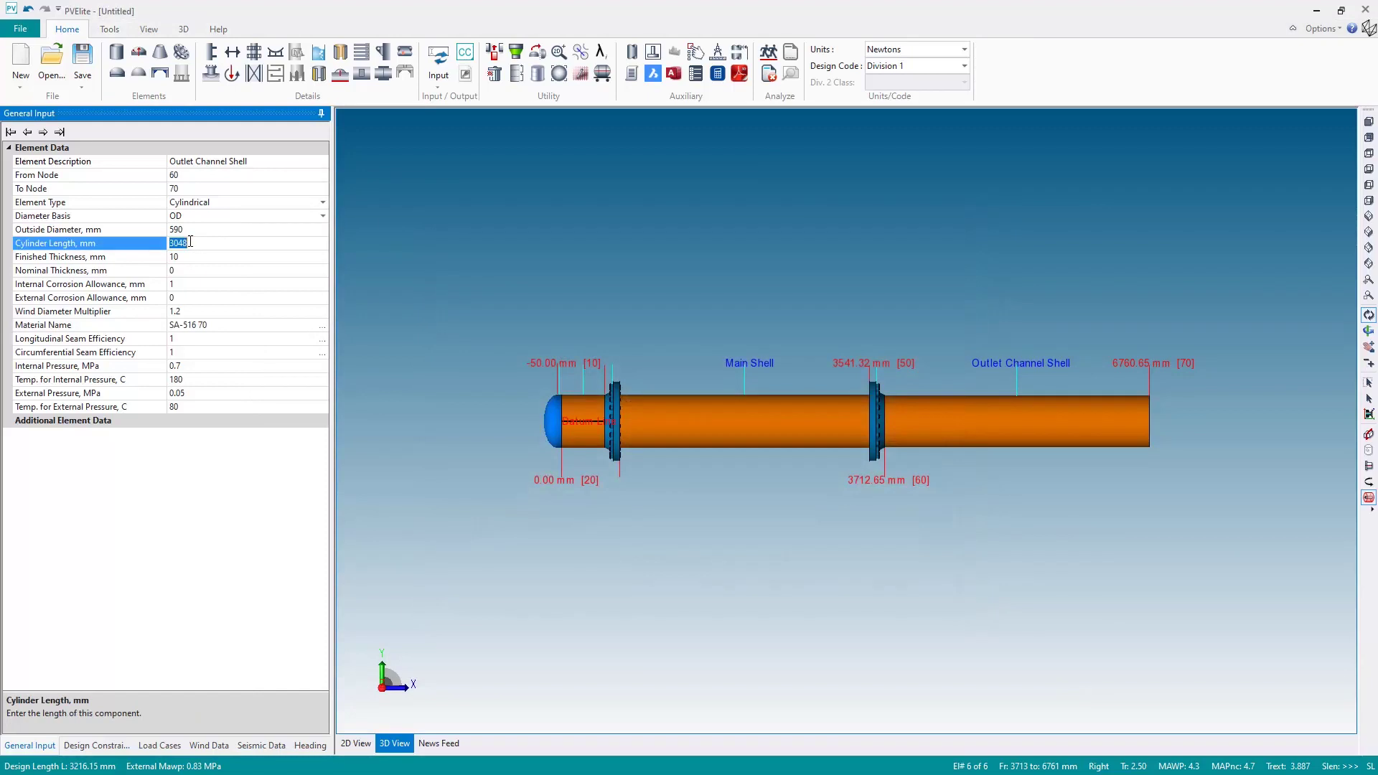
pyautogui.write('500')
pyautogui.click(195, 230)
pyautogui.write('610')
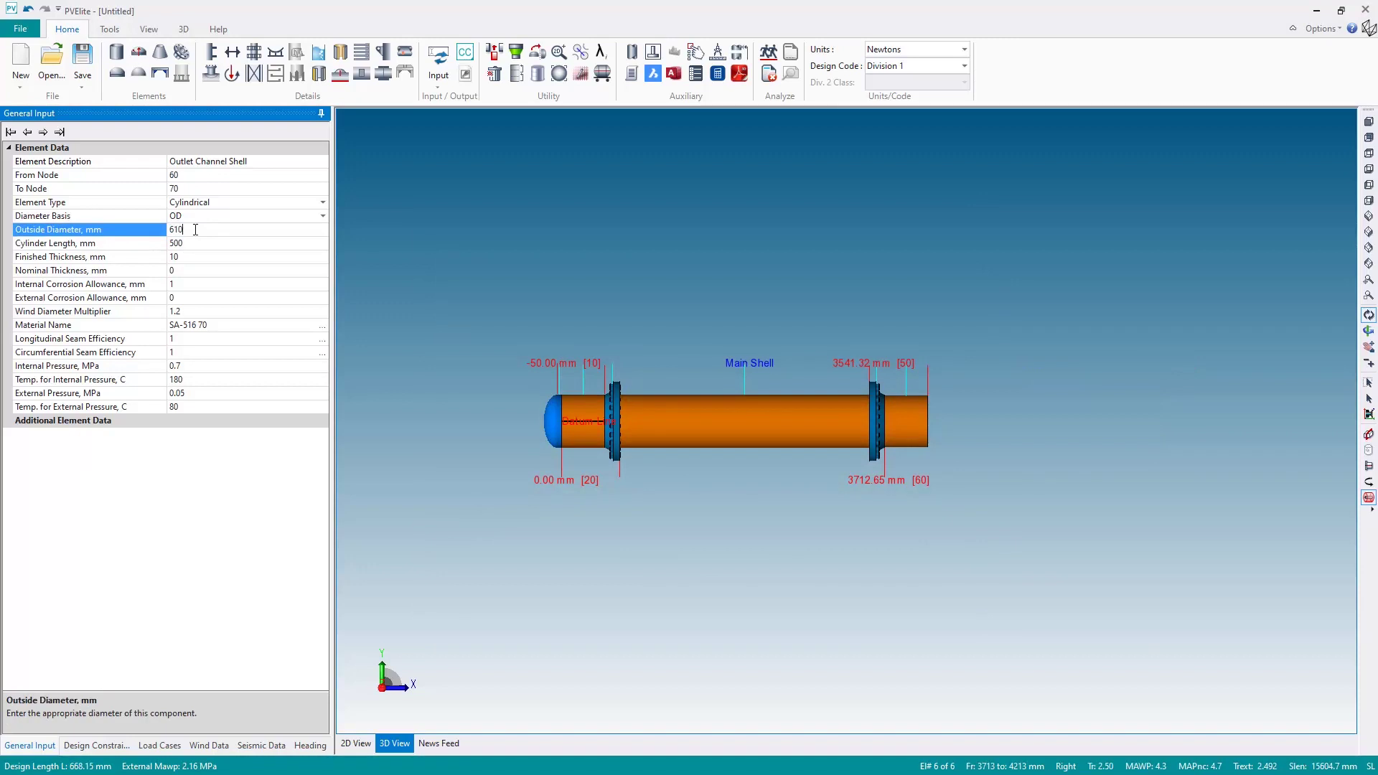
pyautogui.press('Return')
# Add an elliptical head at nodes 70–80 and name it 'Outlet Channel Head'.
pyautogui.click(116, 75)
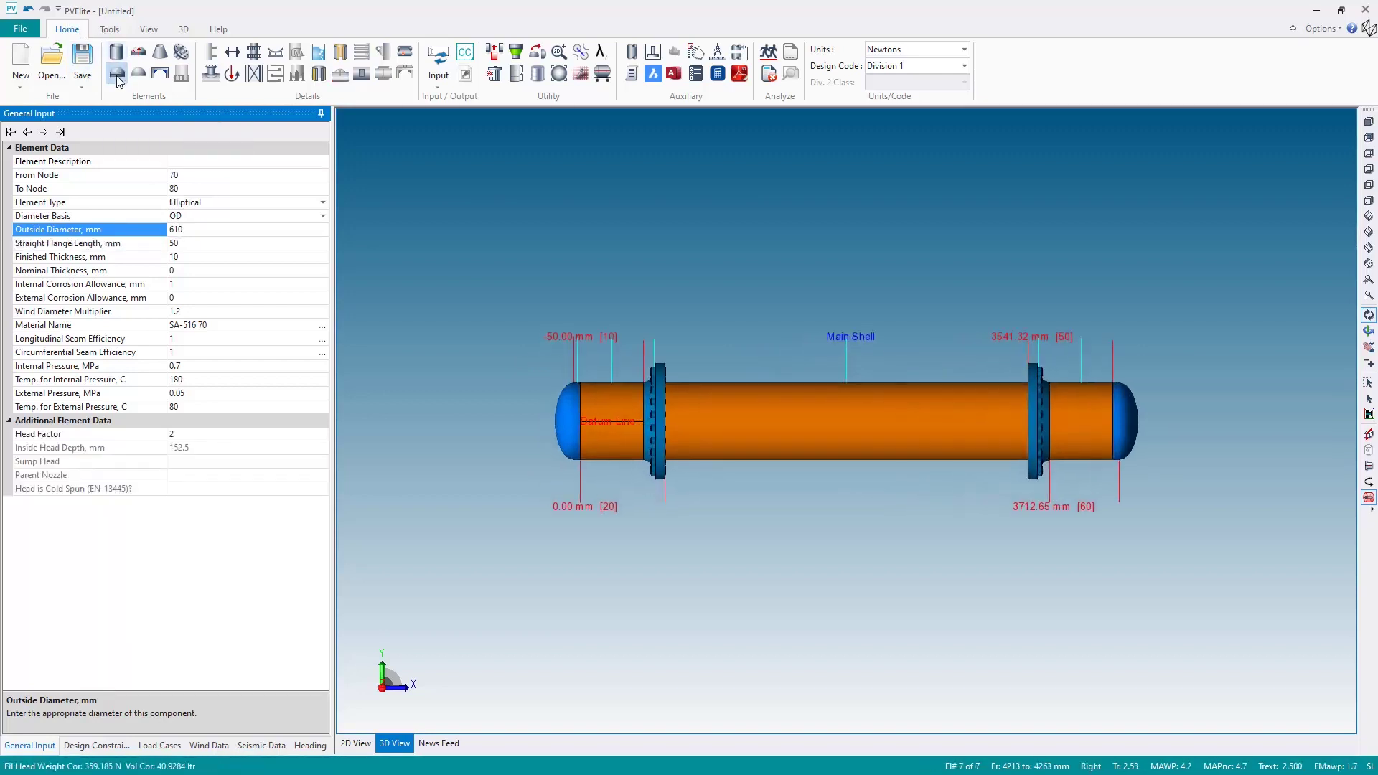
pyautogui.click(212, 163)
pyautogui.write('Outlet Channel Head')
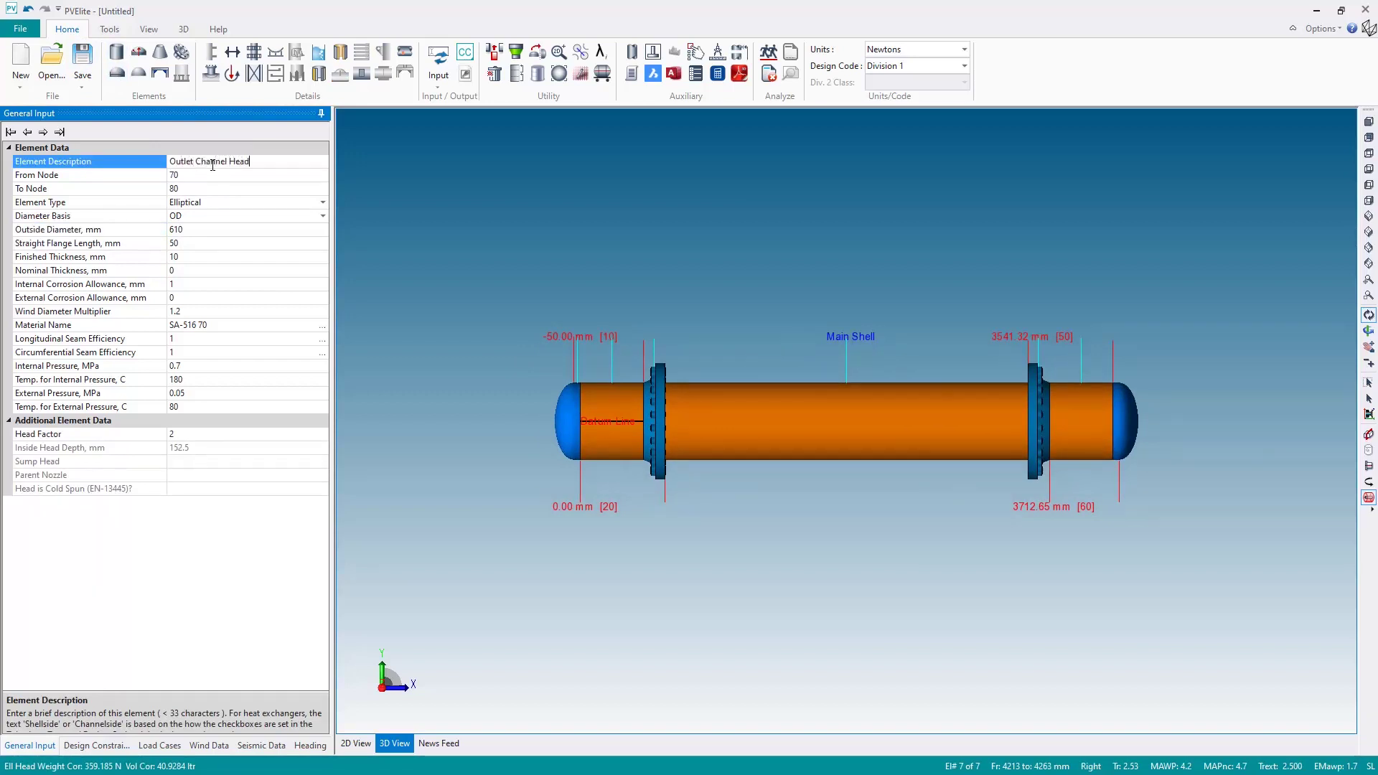
pyautogui.press('Return')
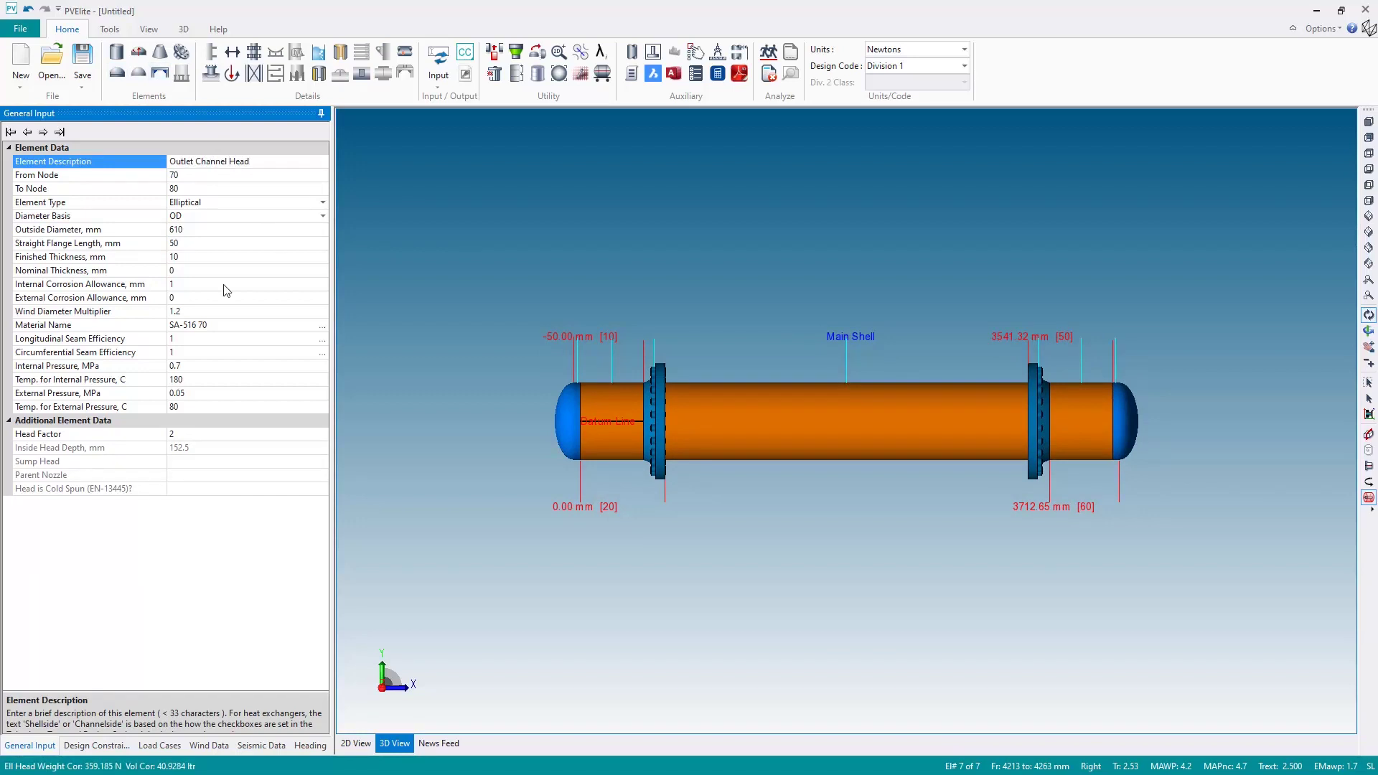